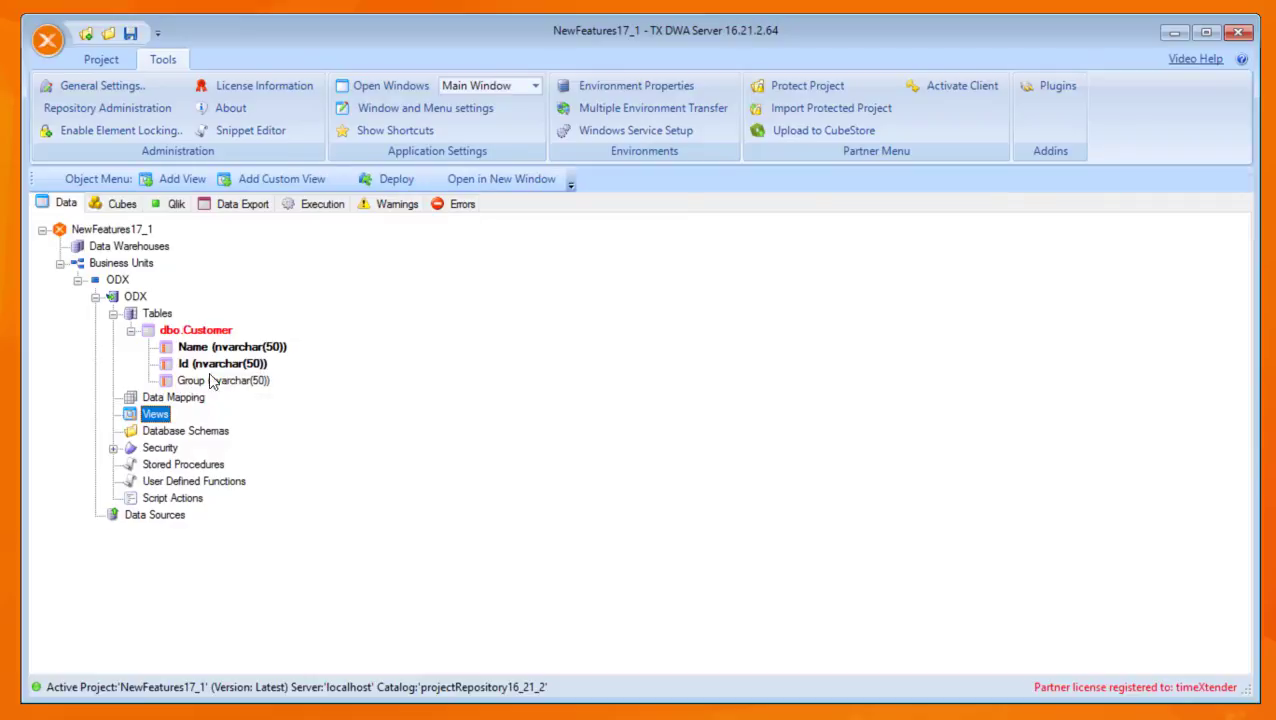
Add the description "The customer group" to the Group field of the Customer table.
right_click(260, 382)
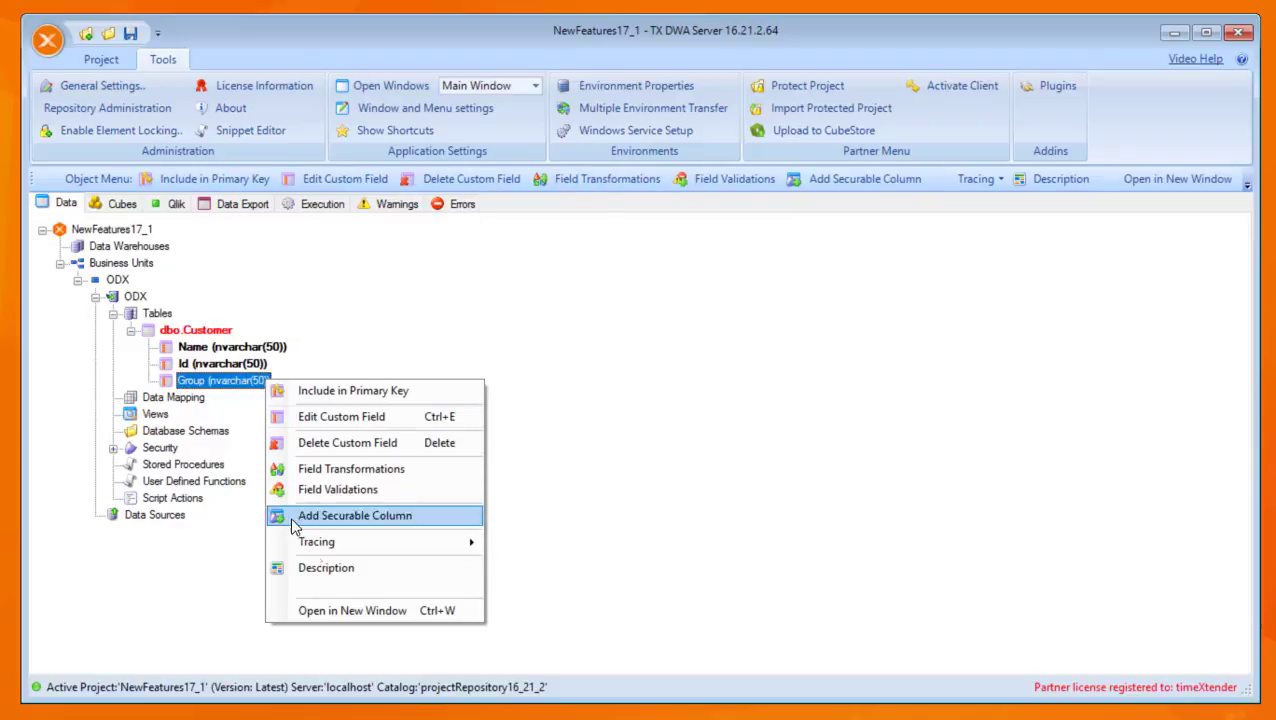
click(340, 568)
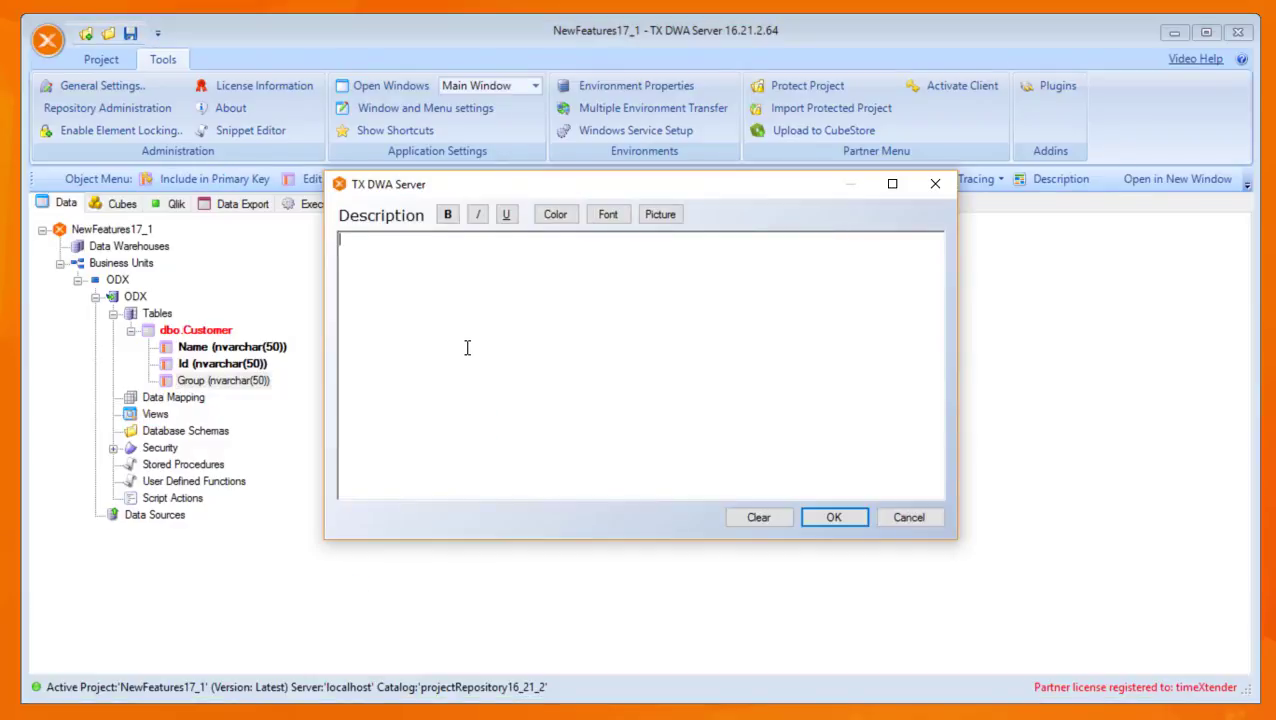
text(The customer group)
click(761, 517)
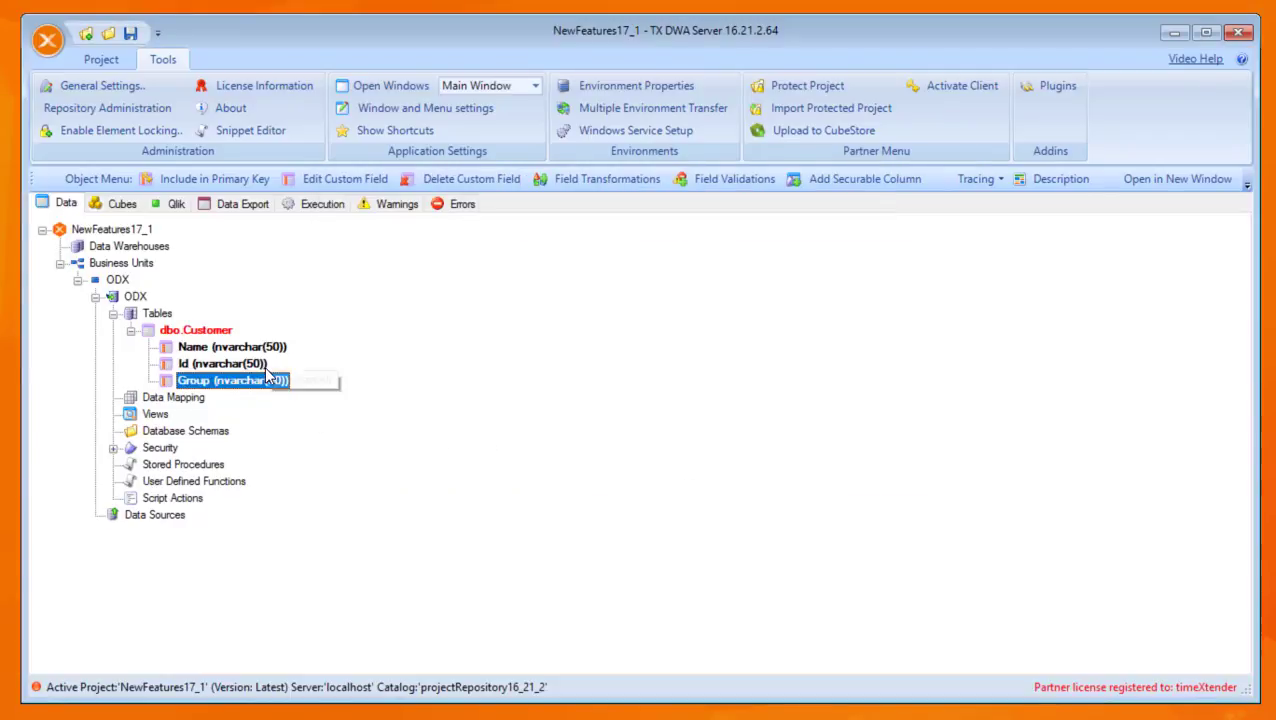
click(264, 365)
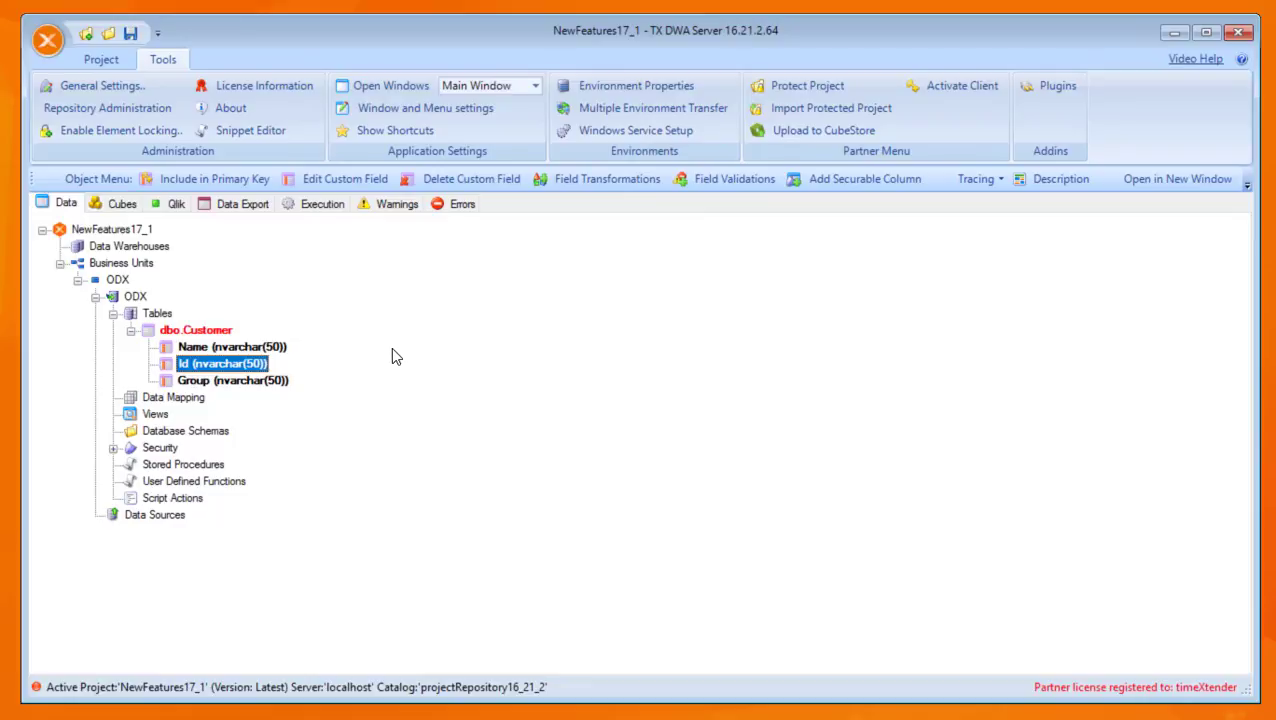
Turn off Show Descriptions in the window and menu settings and refresh the project tree.
click(476, 112)
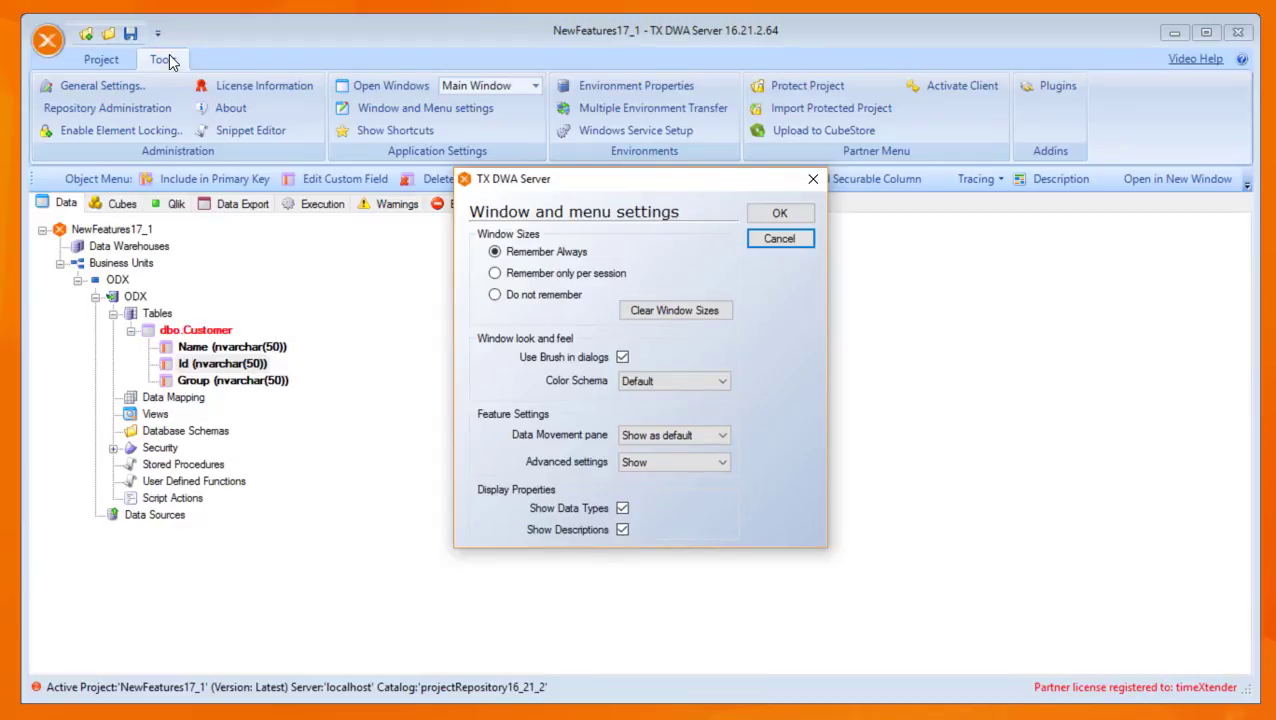
click(623, 530)
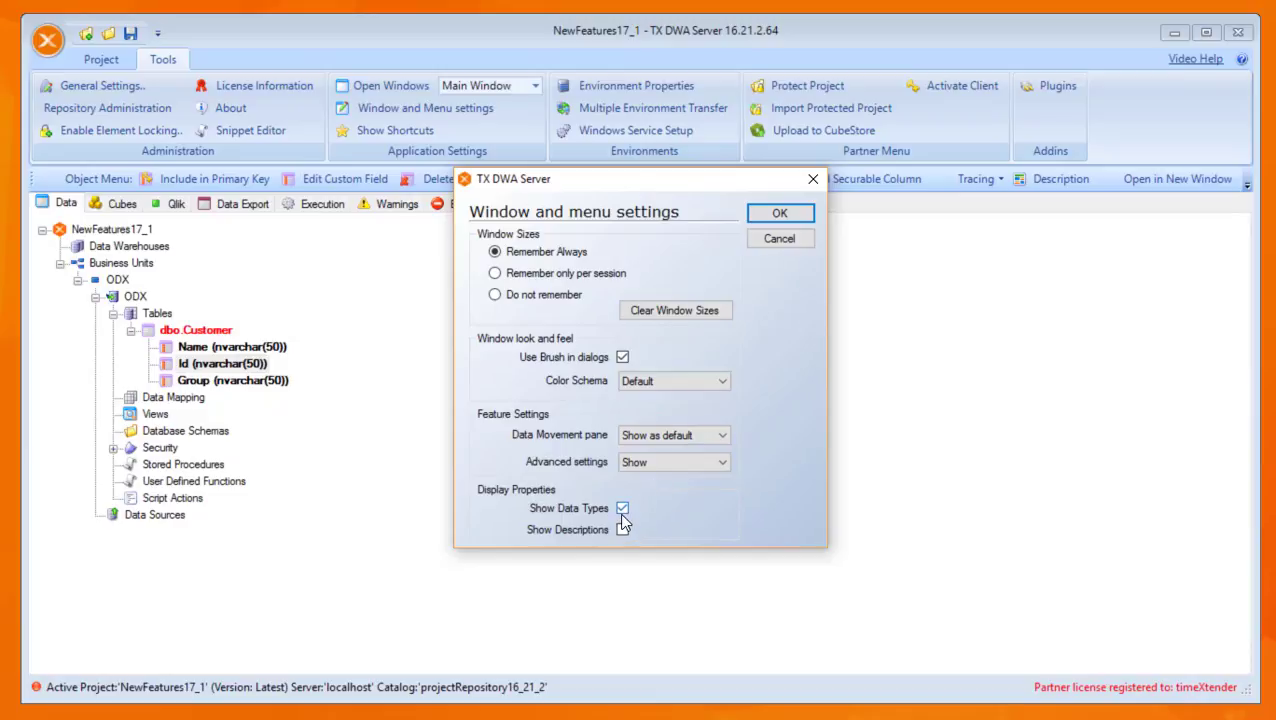
click(797, 215)
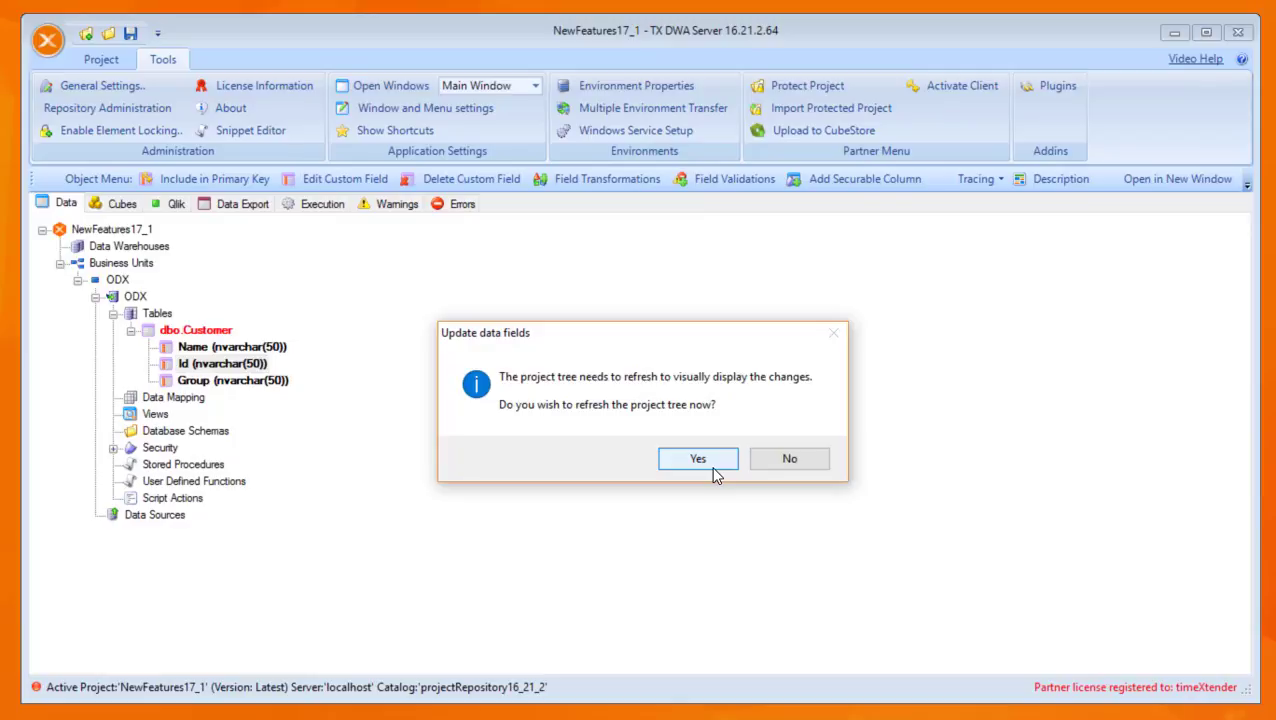
click(697, 458)
Expand the dbo.Customer table's fields and view the description of the Id field.
click(113, 314)
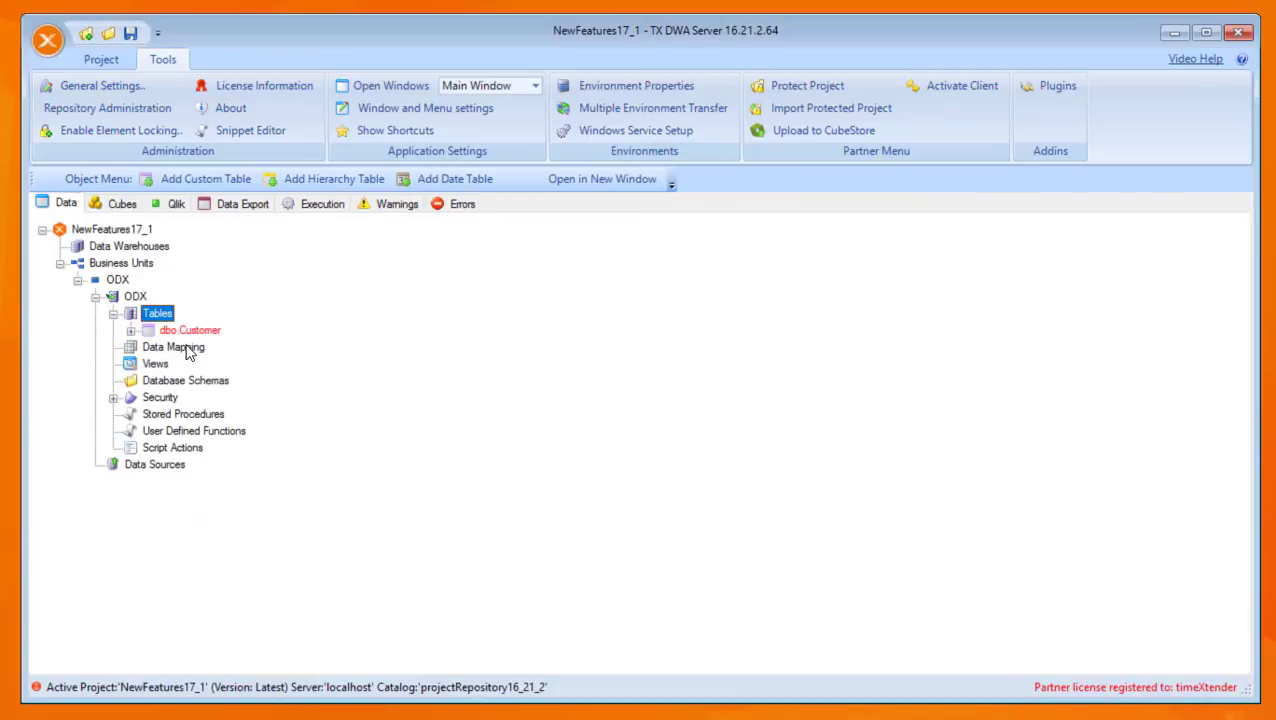
click(131, 330)
click(240, 382)
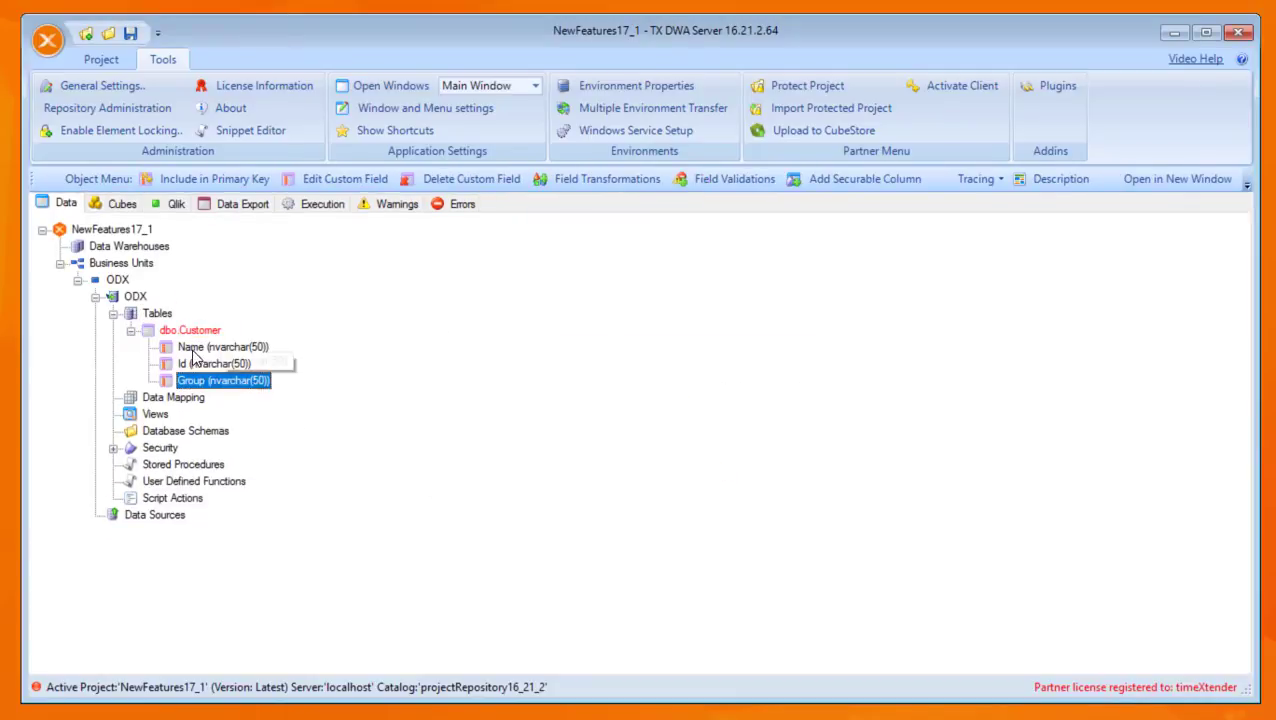
right_click(195, 362)
click(370, 551)
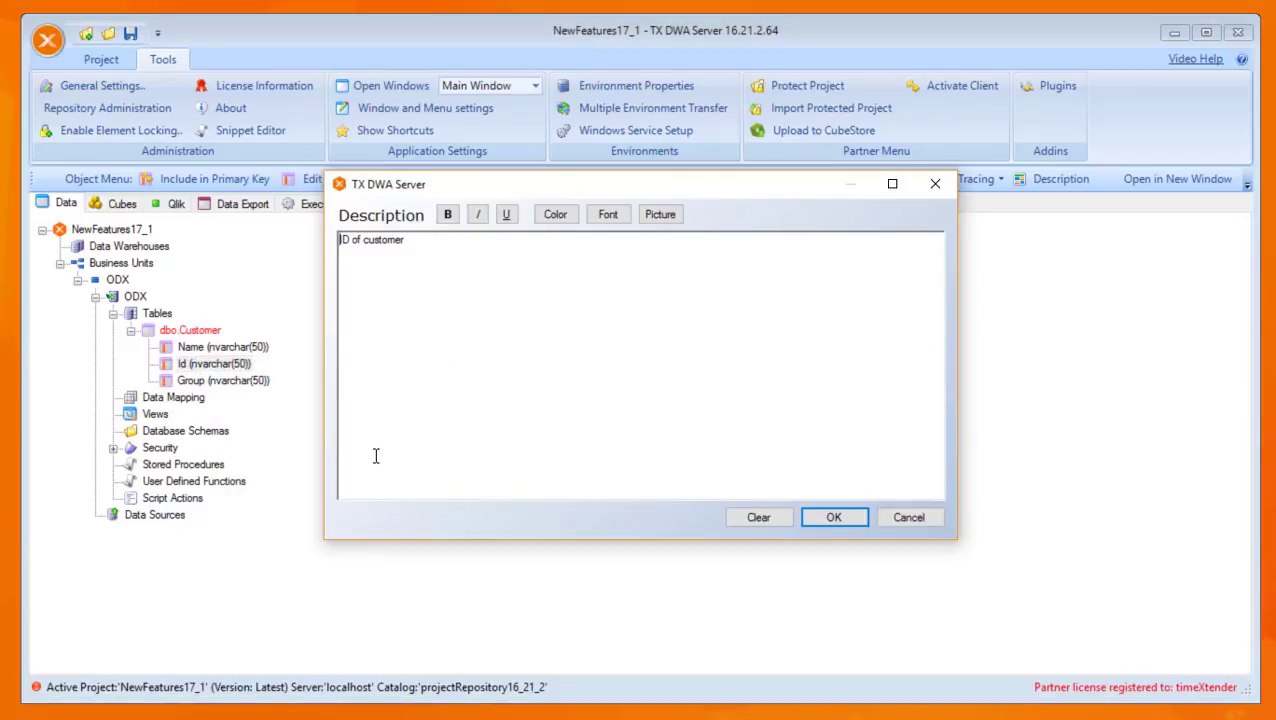
click(210, 370)
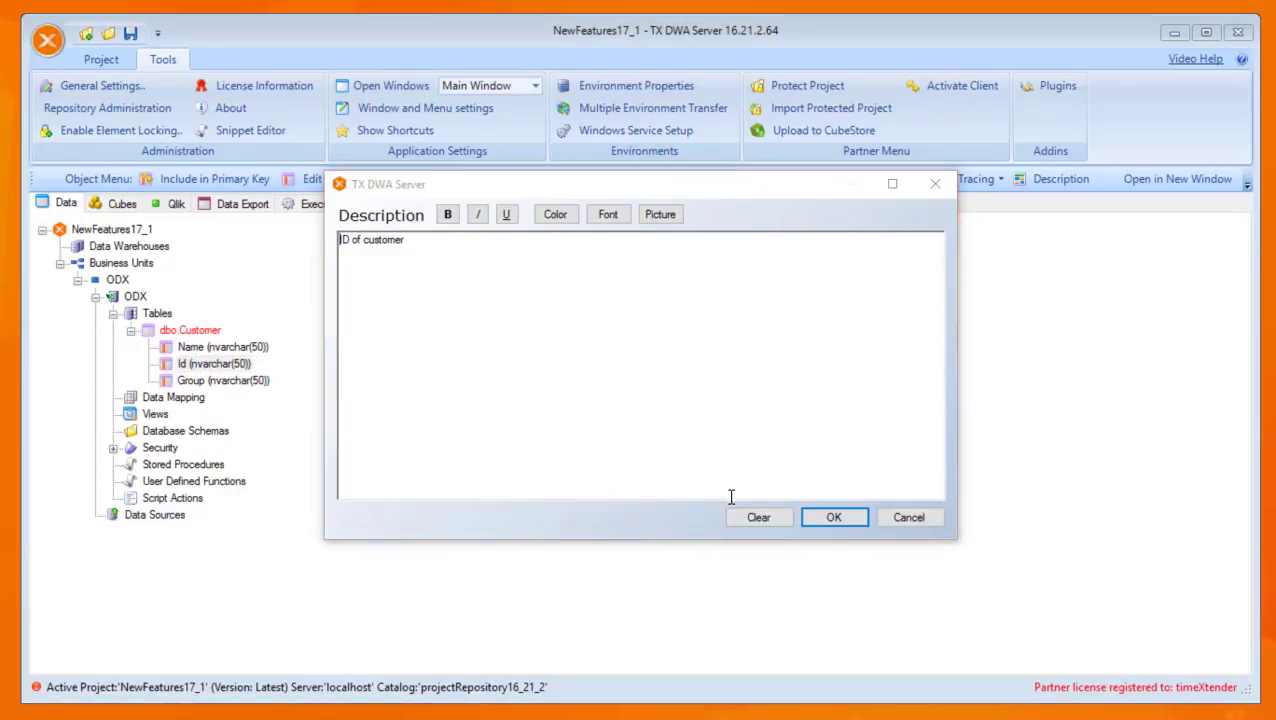
click(834, 518)
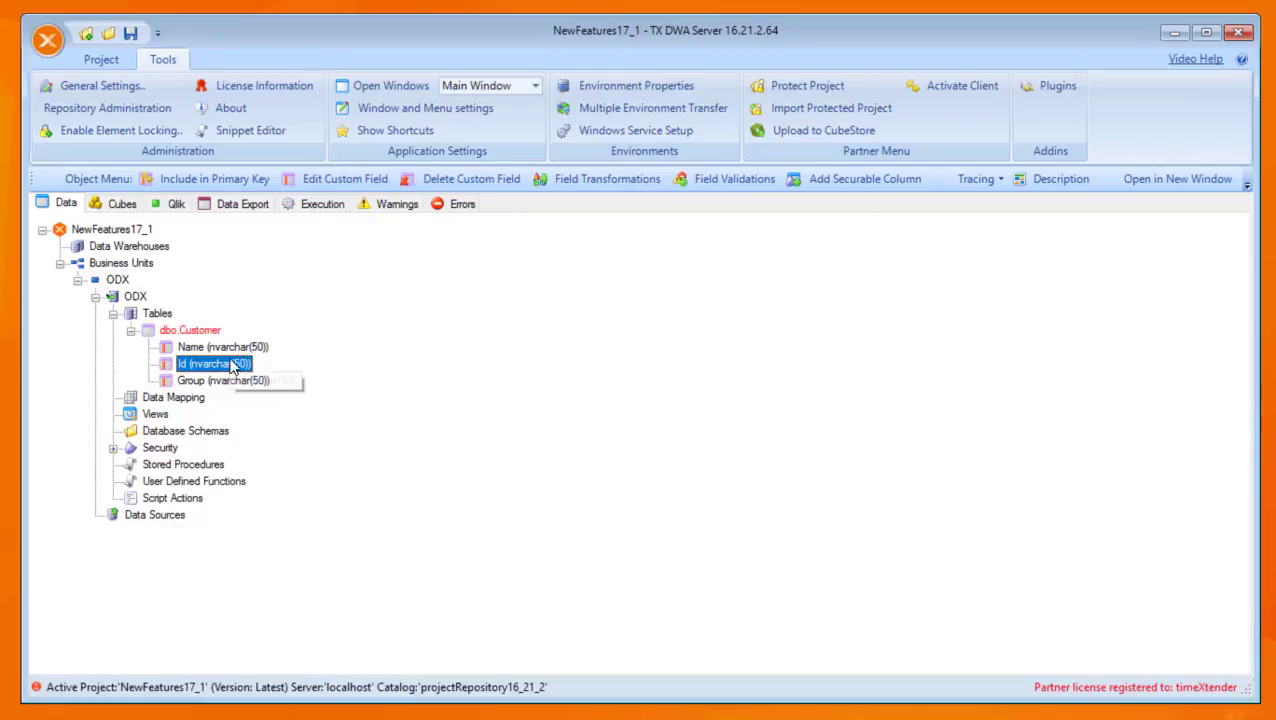
Add a custom Unicode text field named Category with length 20 to the Customer table, saving those text settings as the default.
right_click(223, 333)
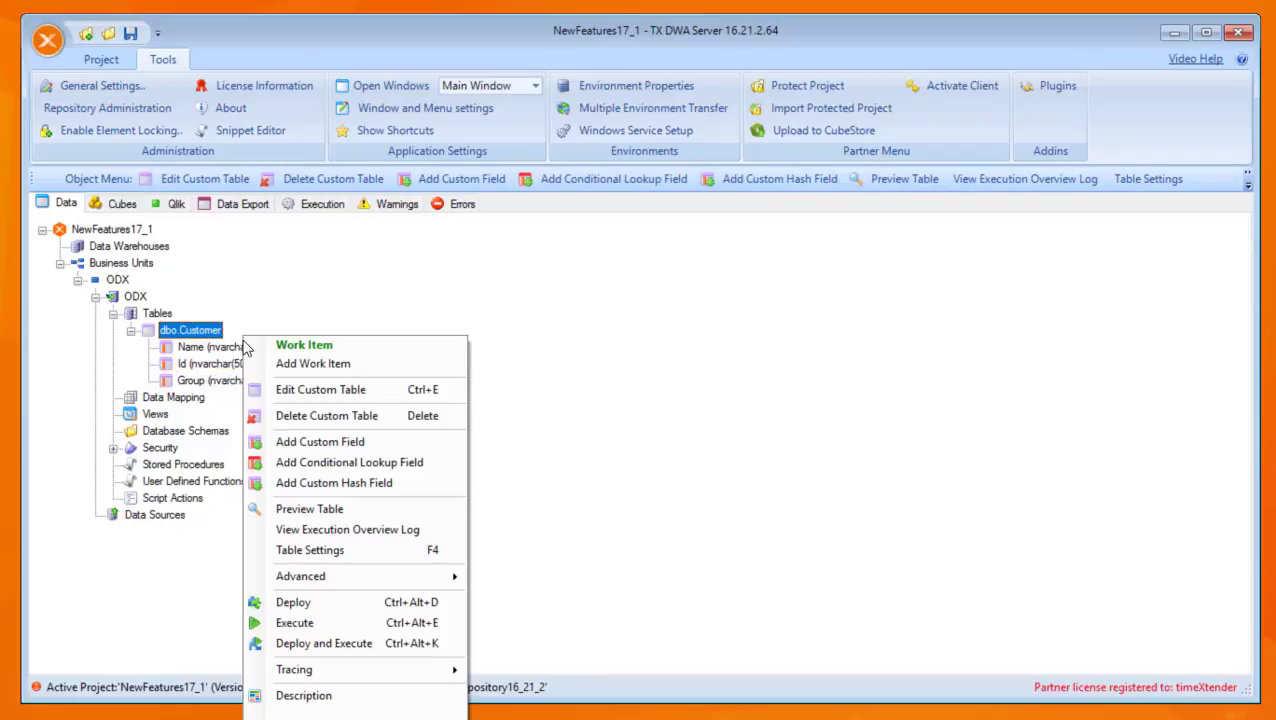
click(351, 443)
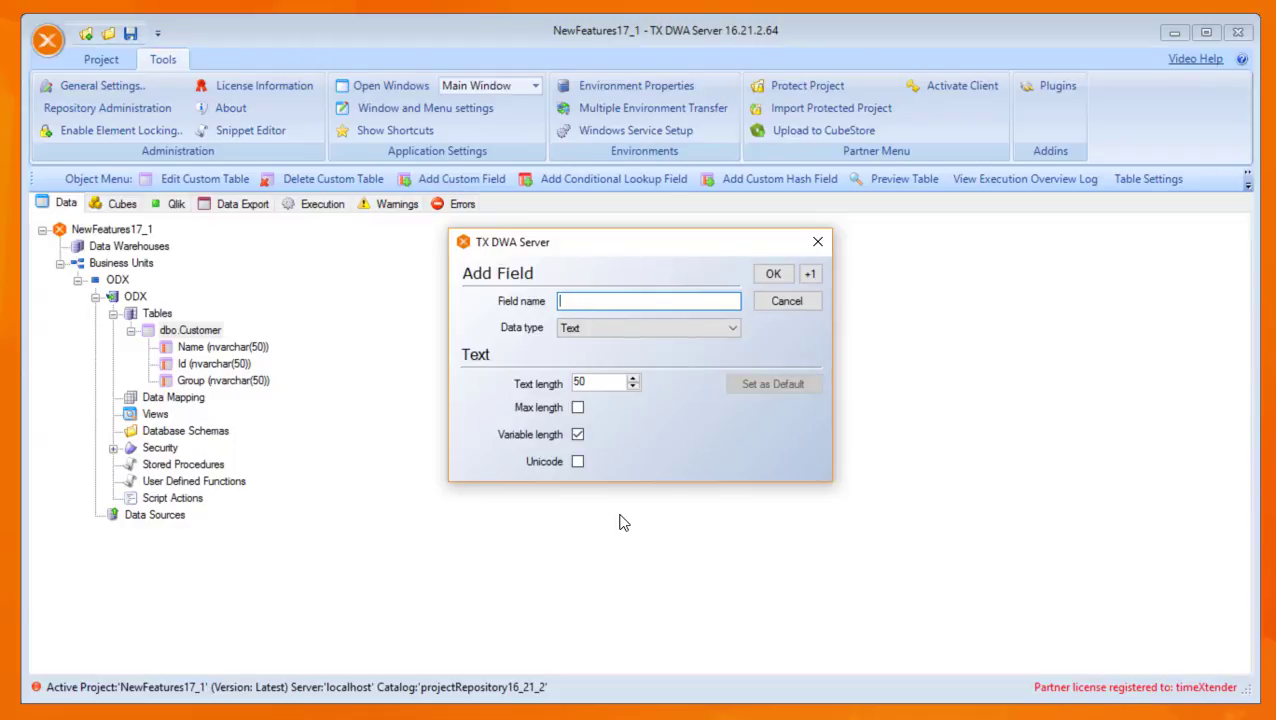
text(Category)
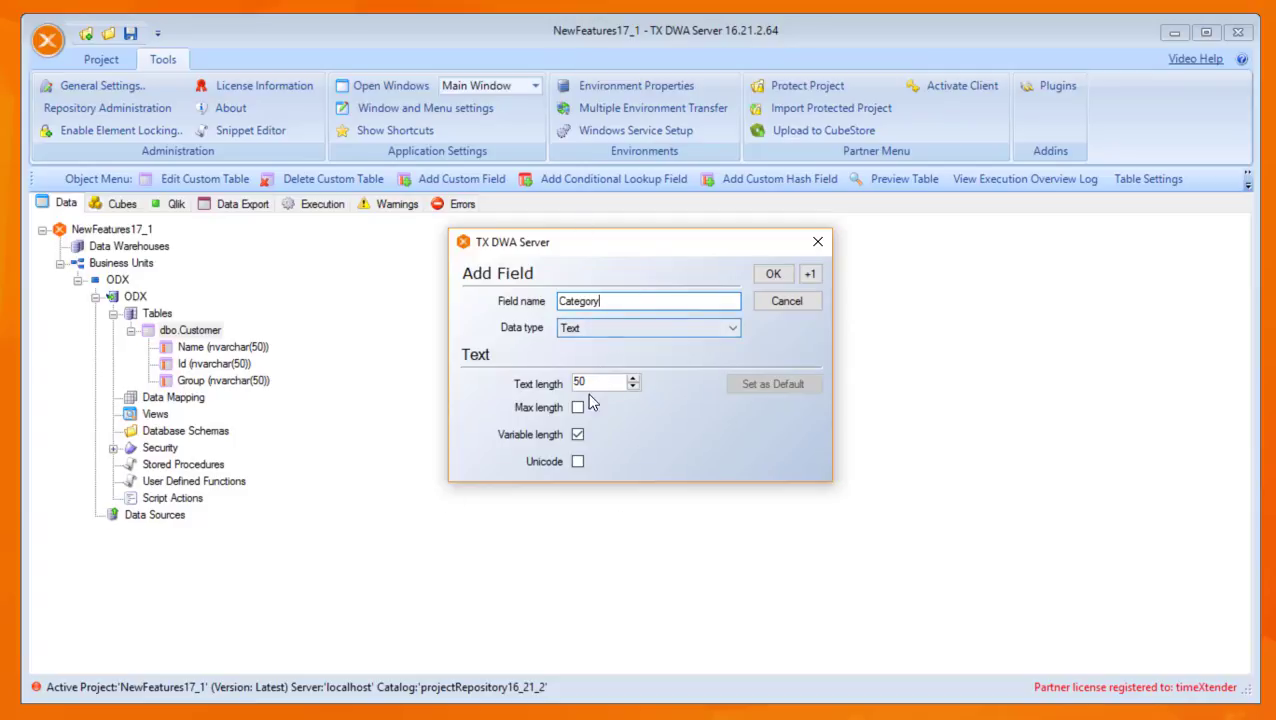
click(577, 461)
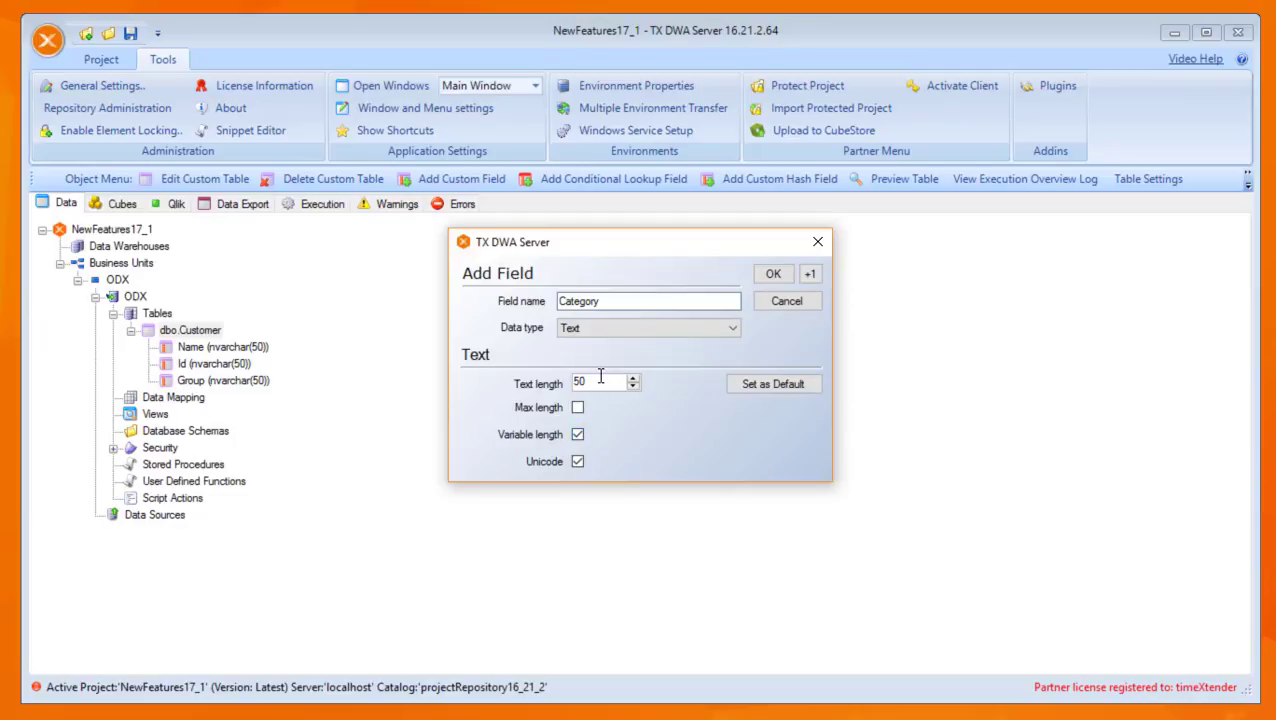
double_click(574, 384)
text(20)
click(773, 386)
click(771, 273)
Start a second custom field on the Customer table and name it Type.
right_click(248, 327)
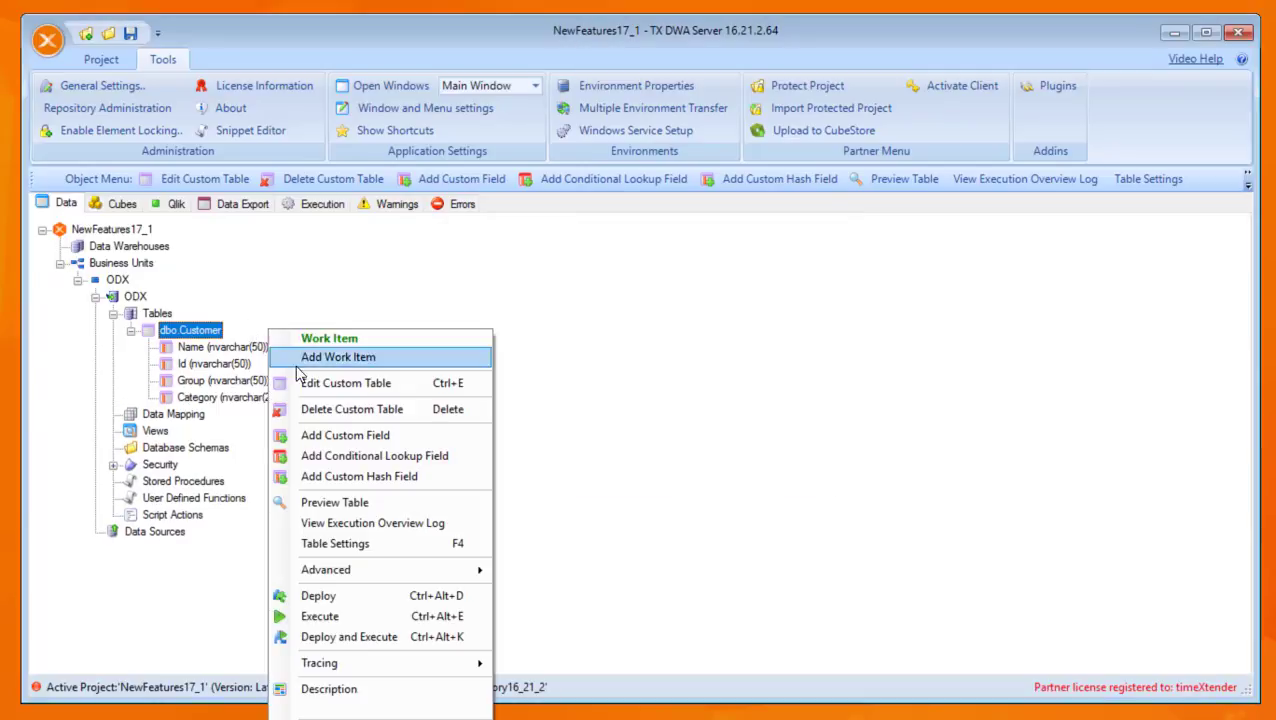
click(363, 436)
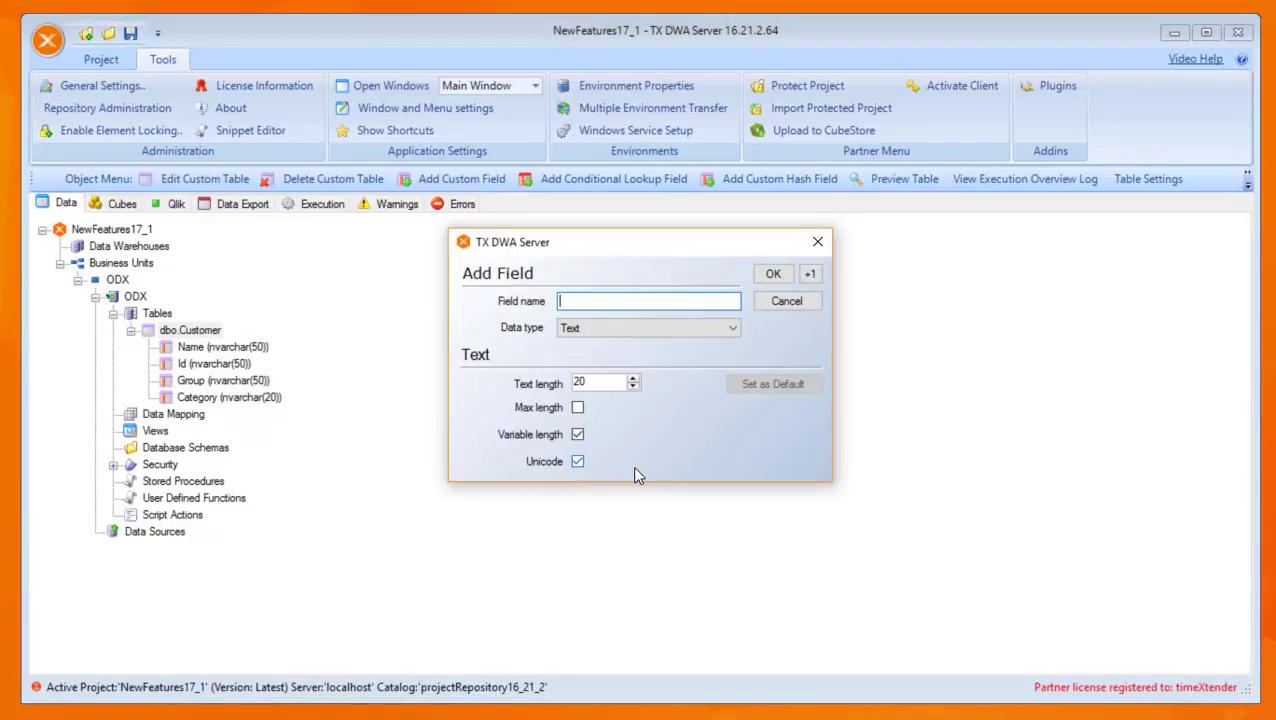
text(Type)
Try the Numeric data type for the new field and check its fractional digits setting.
double_click(597, 381)
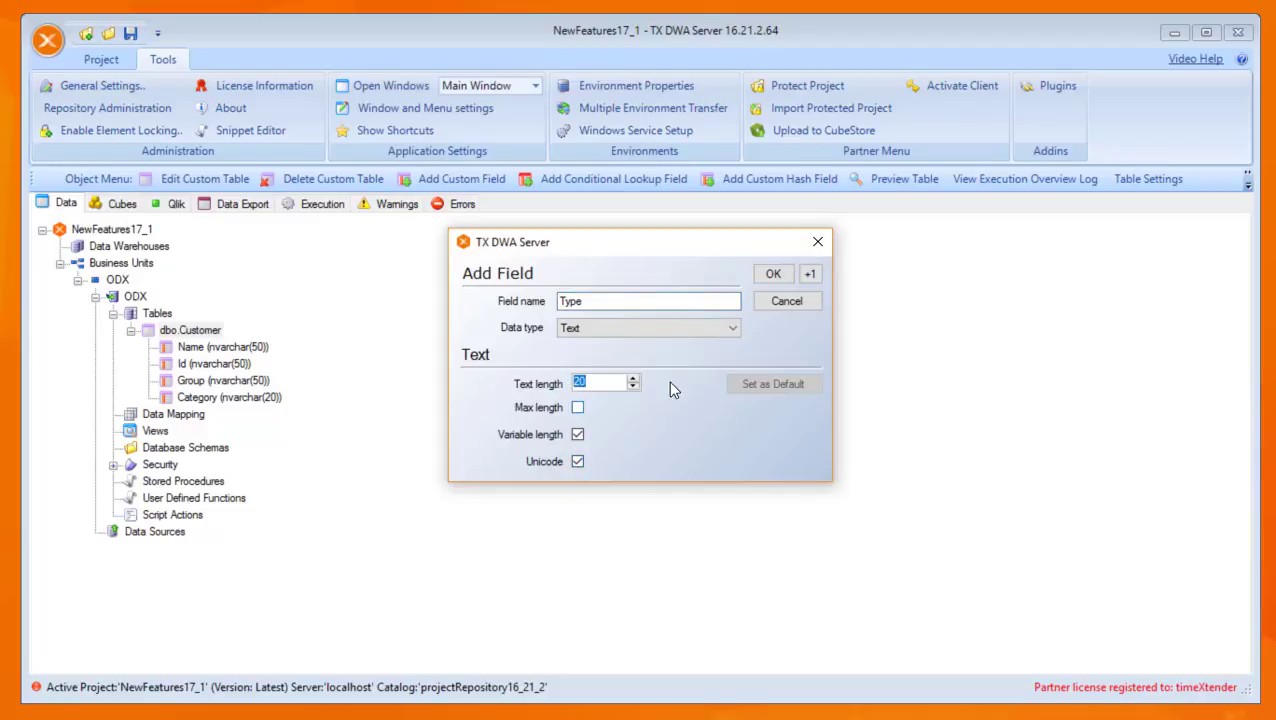
click(700, 340)
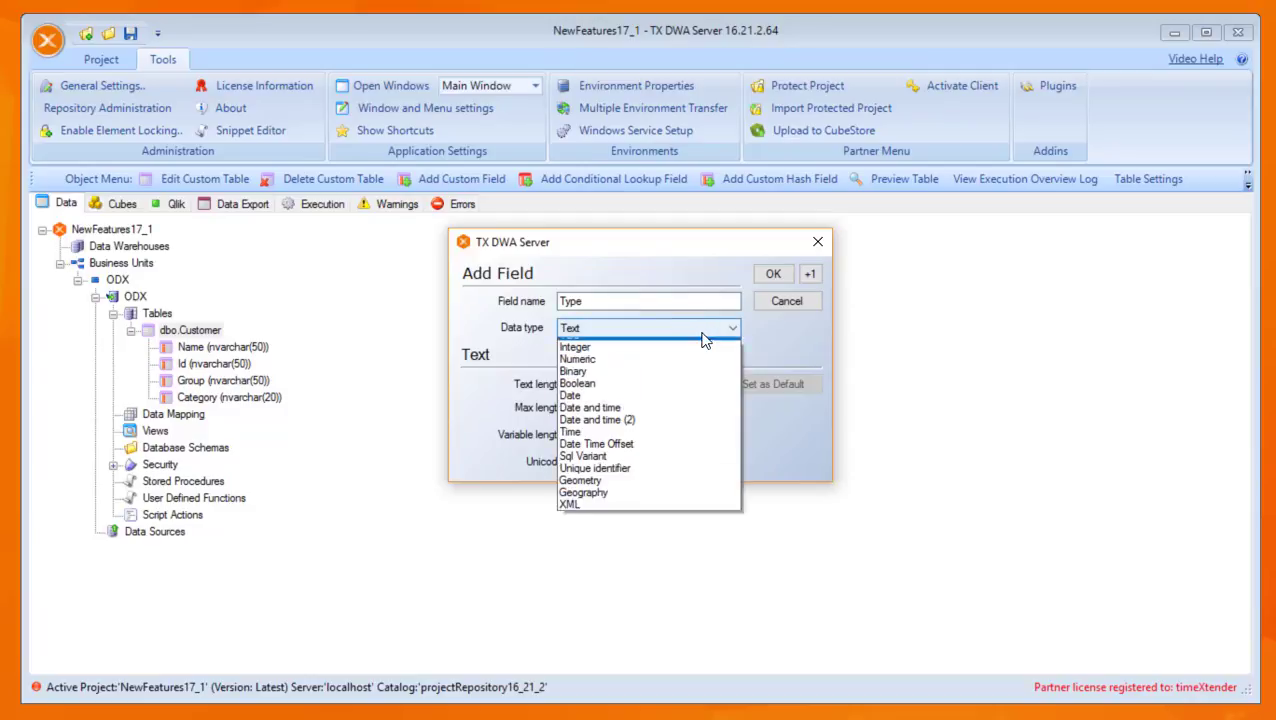
click(673, 372)
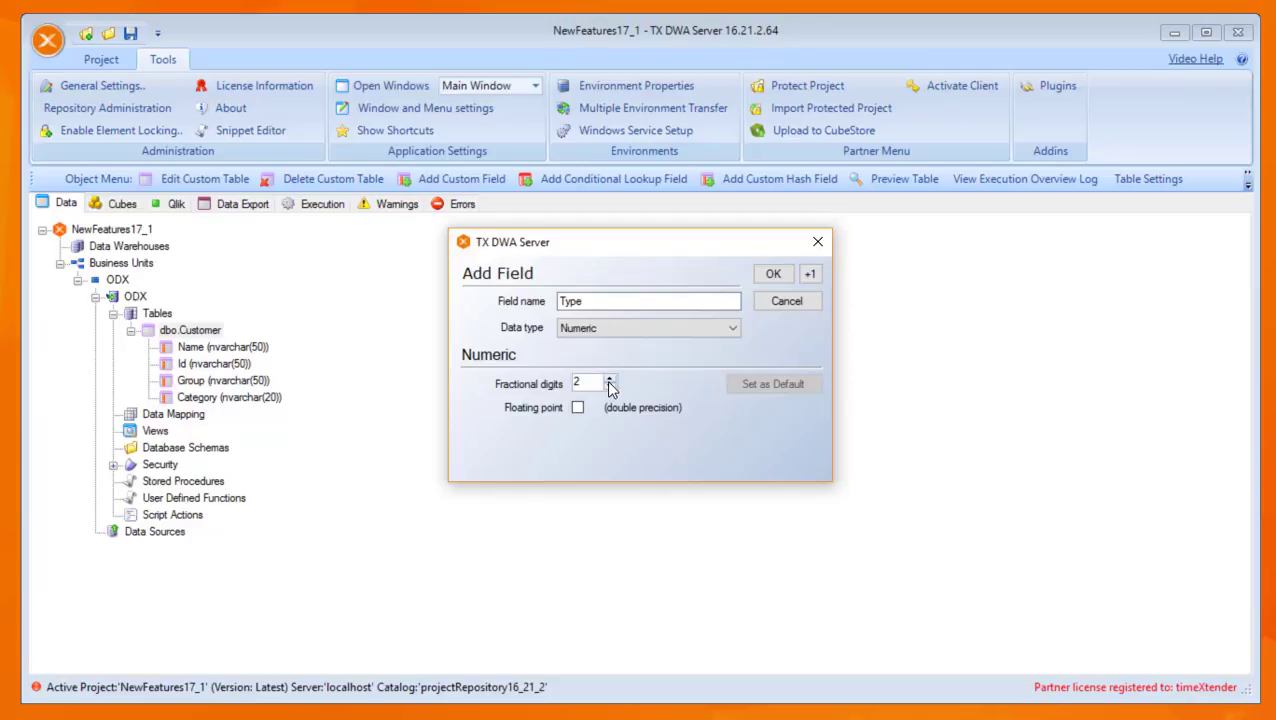
click(590, 384)
Set the Type field's data type to Integer with the bigint type and add it to the table.
click(699, 328)
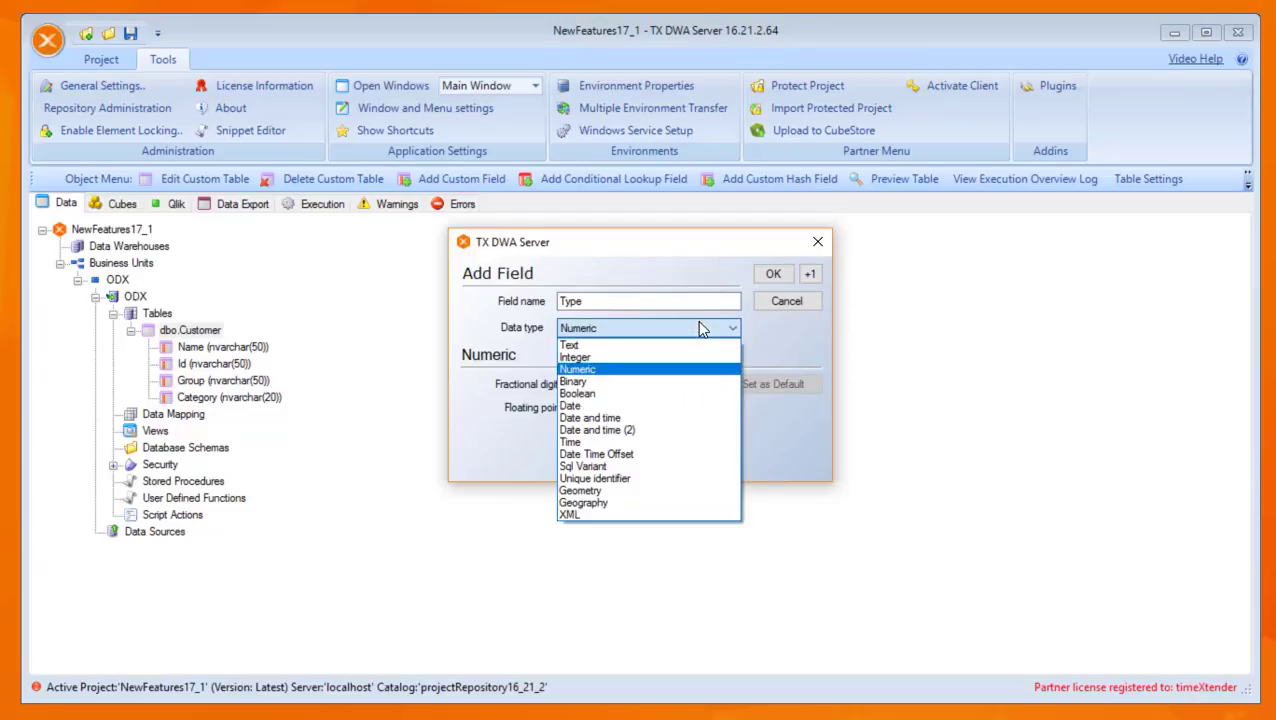
click(612, 357)
click(609, 385)
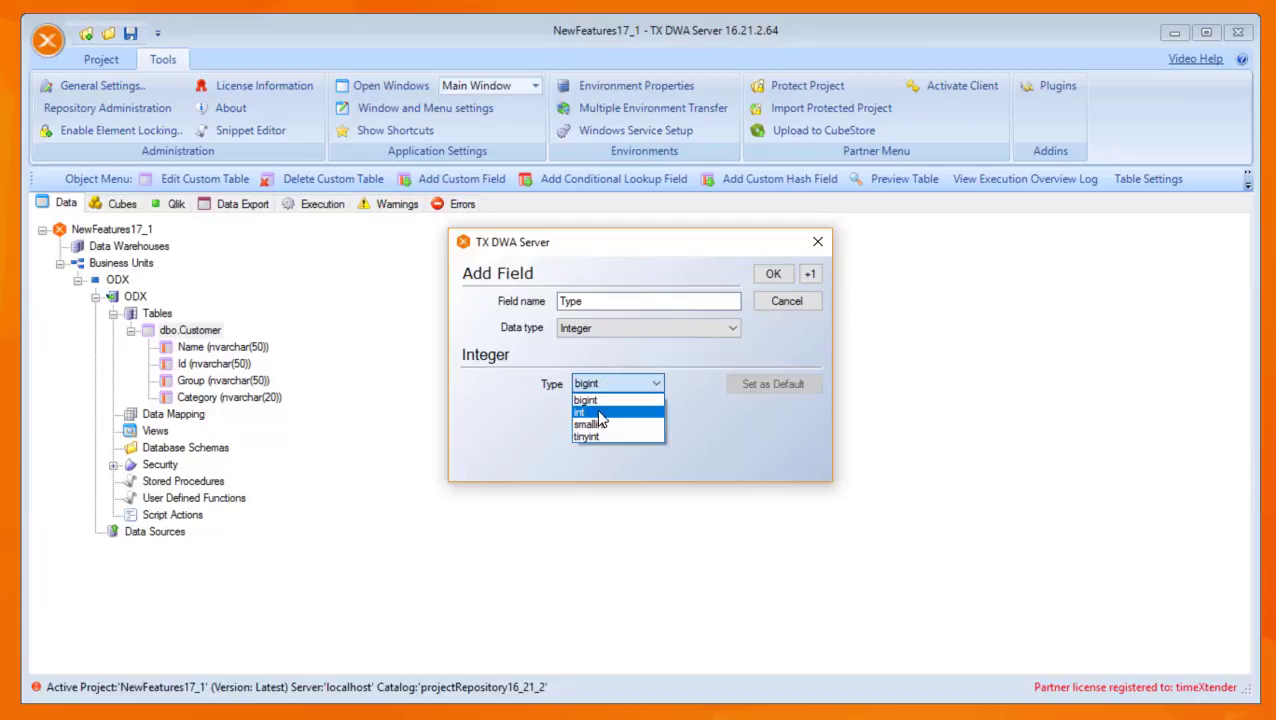
click(713, 419)
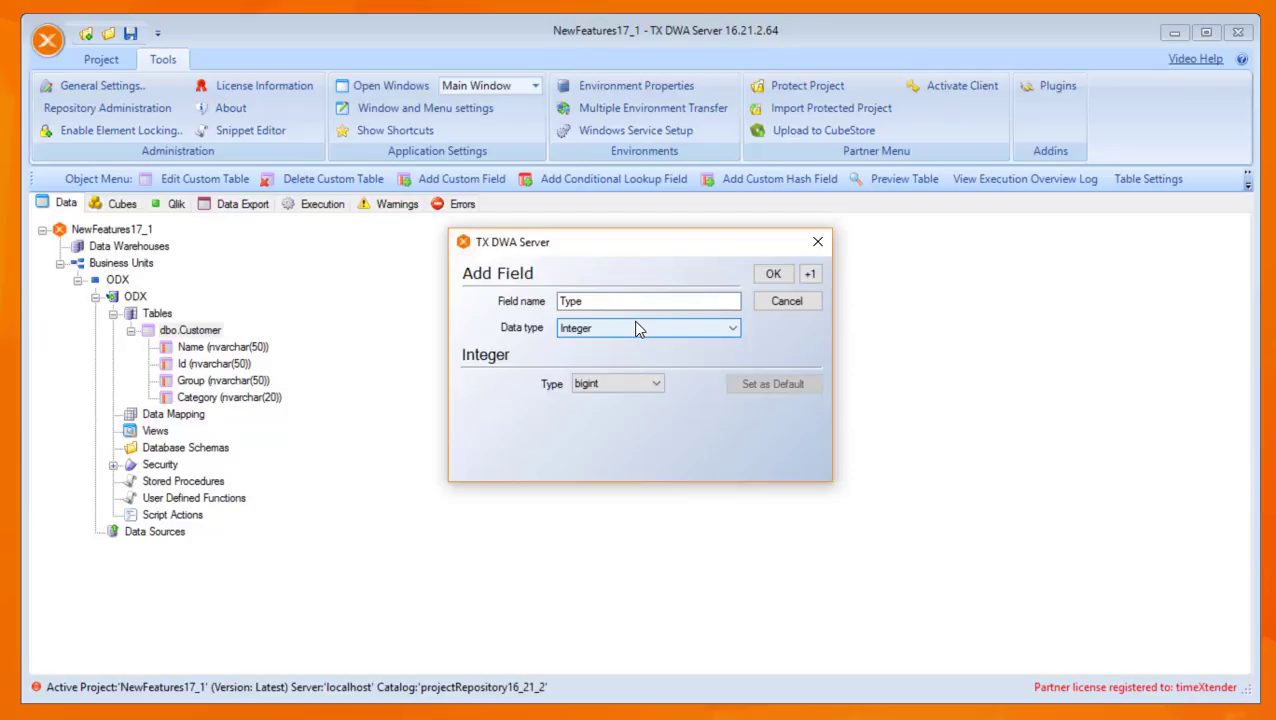
click(773, 275)
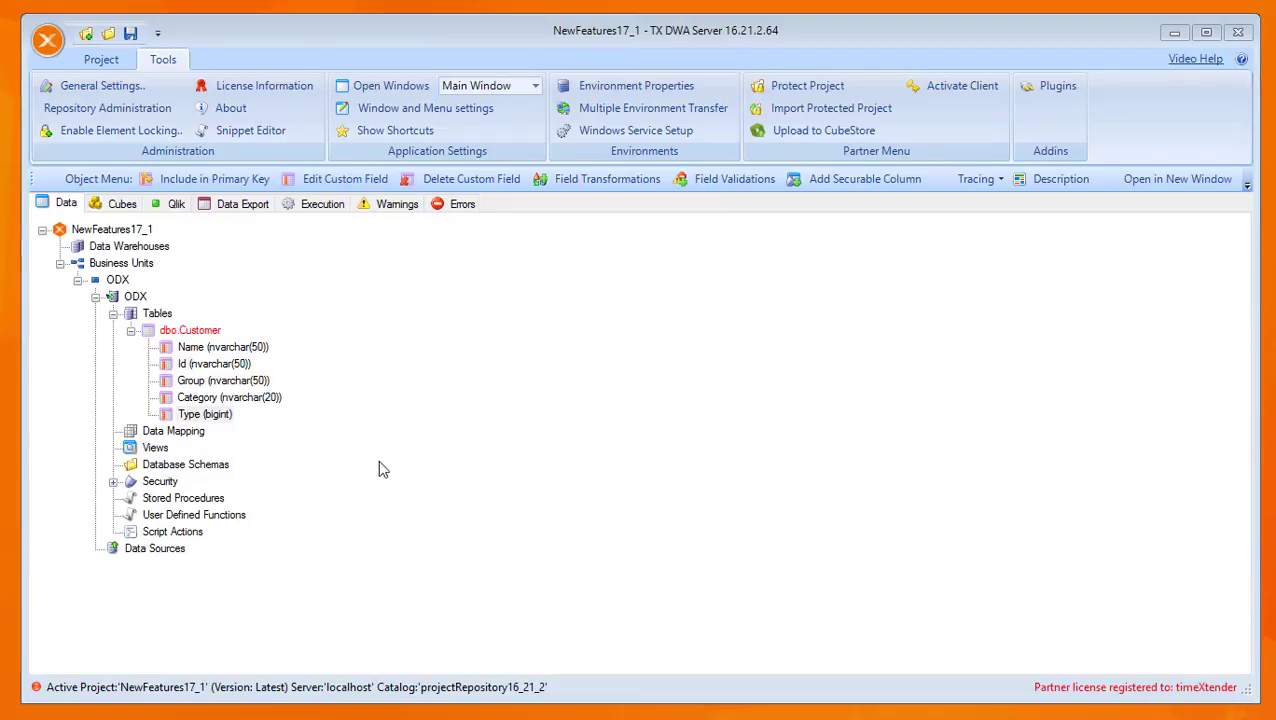
click(212, 416)
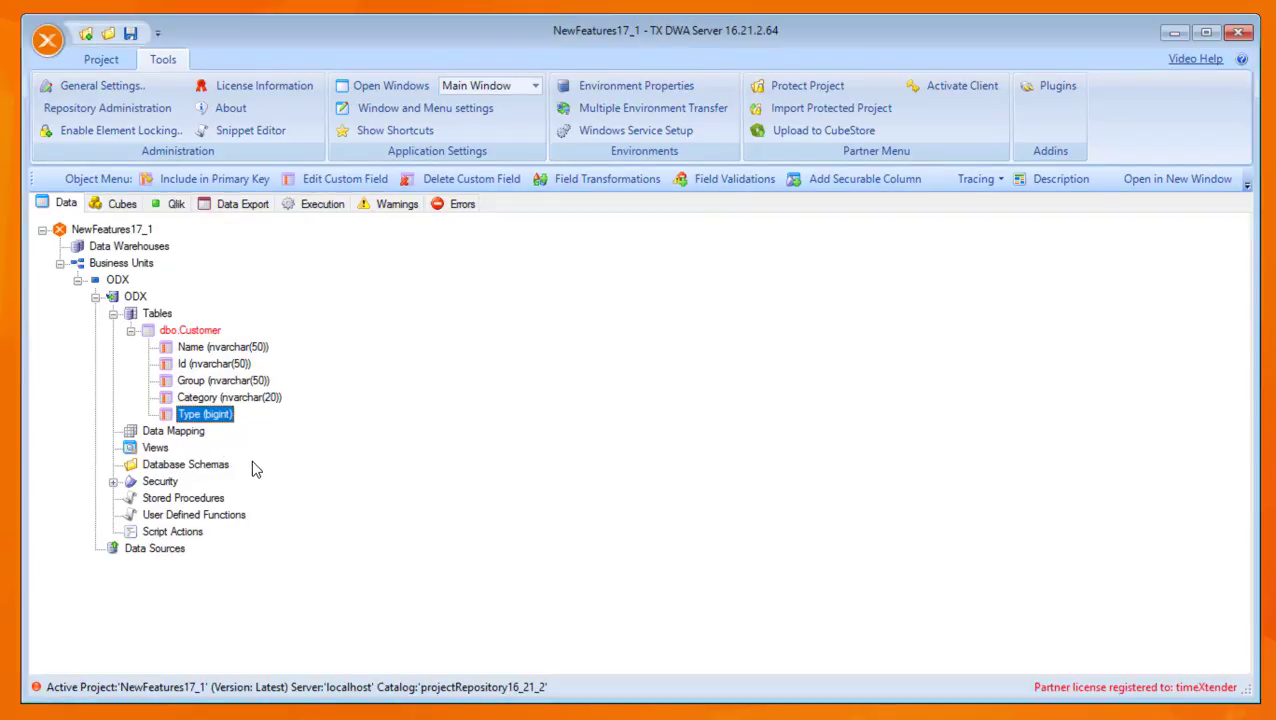
Expand the Security node of the ODX staging database and look at the commands available for Database Roles.
click(113, 482)
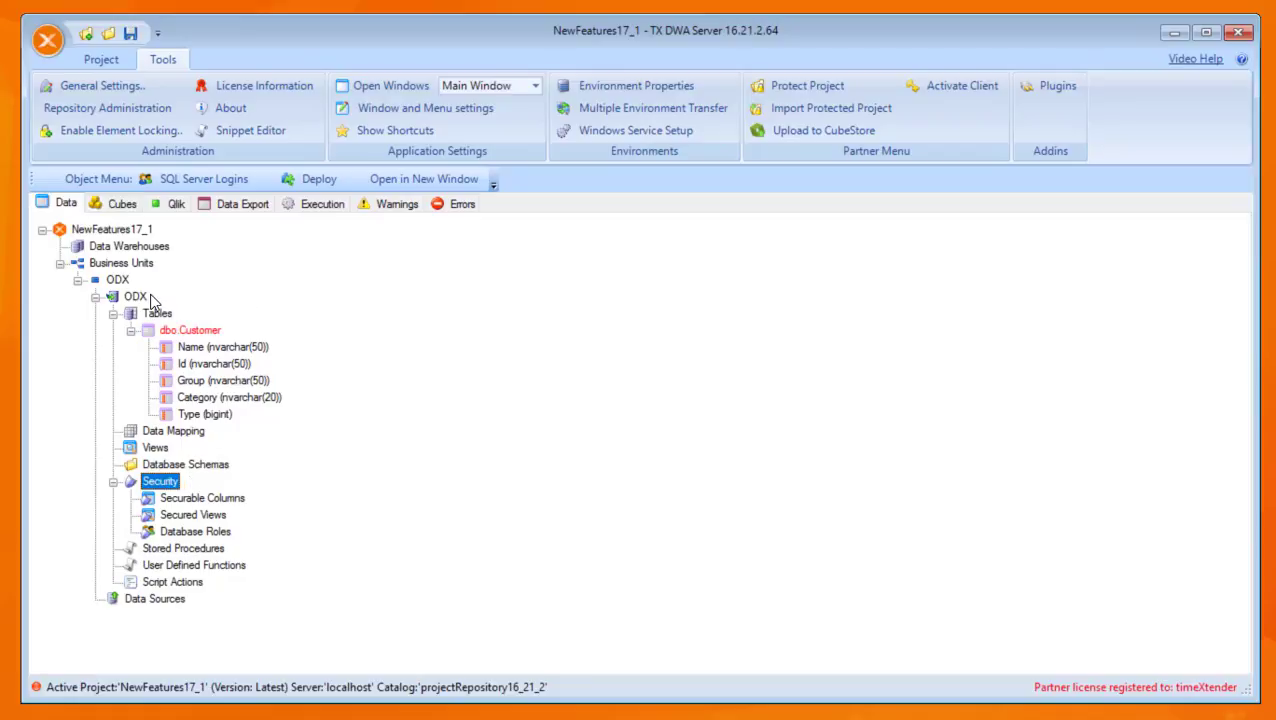
click(148, 299)
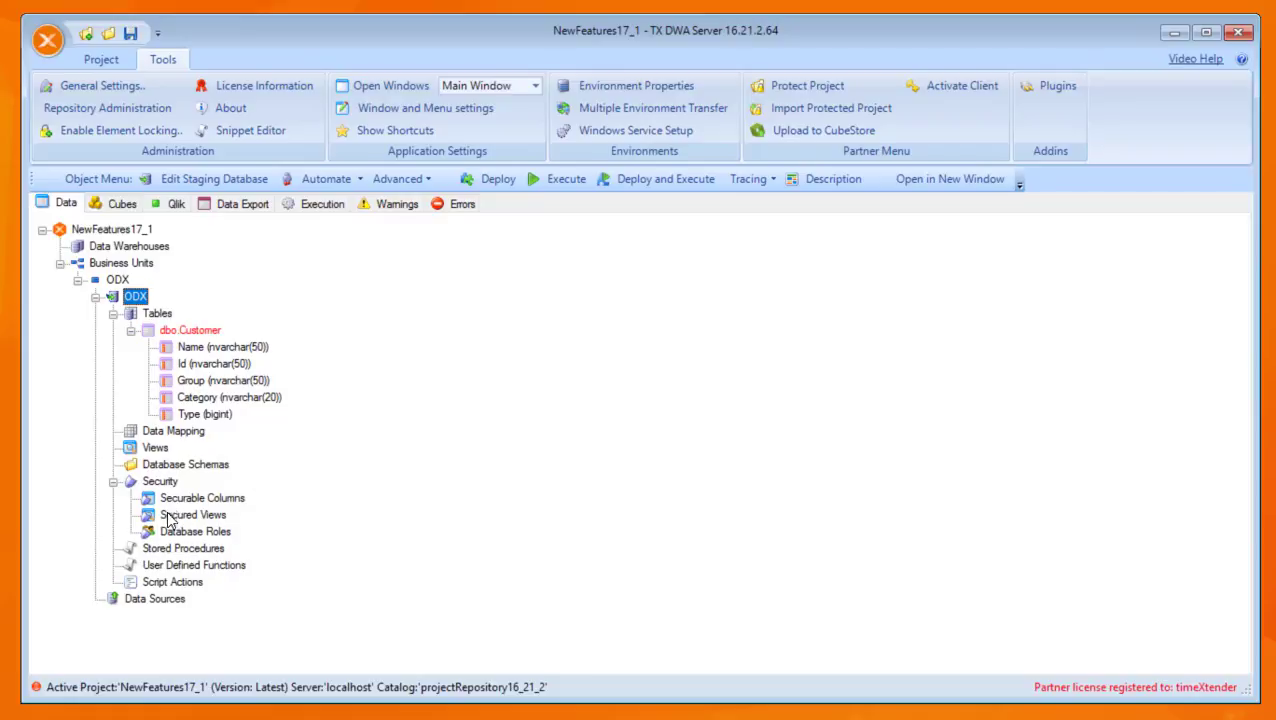
right_click(229, 538)
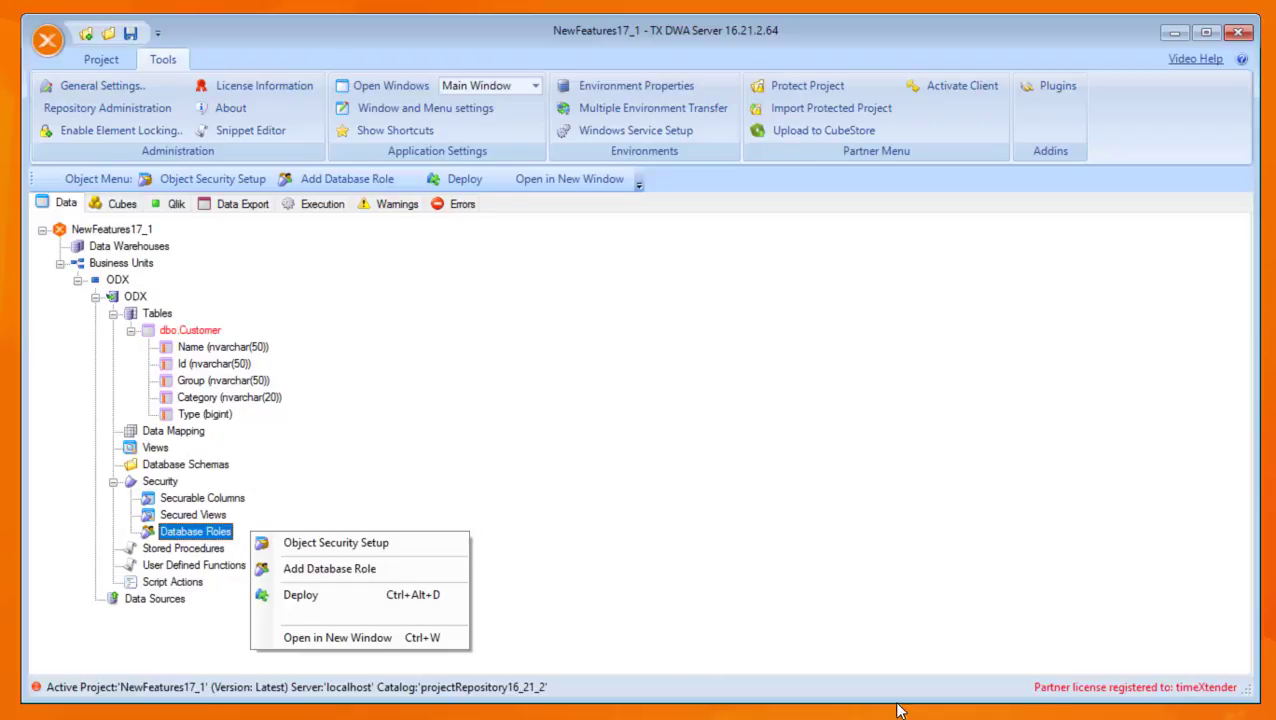
click(657, 384)
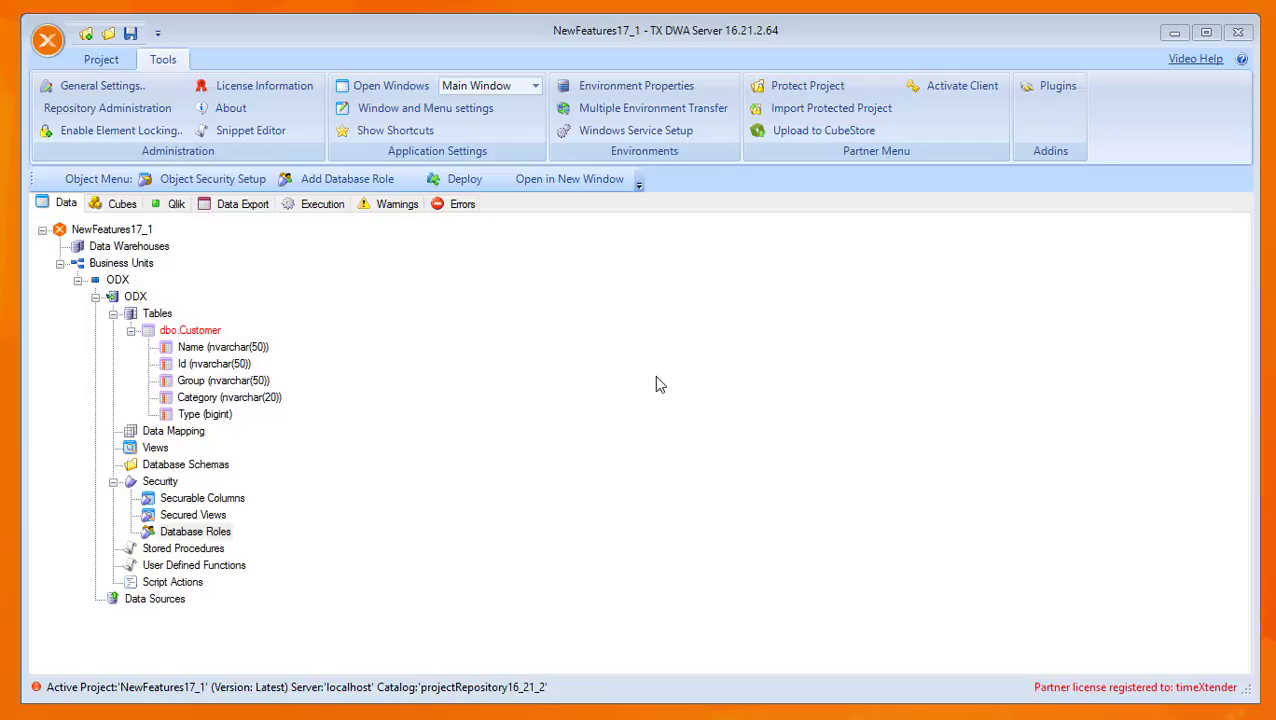
Add a SQL Server data source named AW on server "." that uses an AdventureWorks database.
right_click(182, 600)
mouse_move(222, 611)
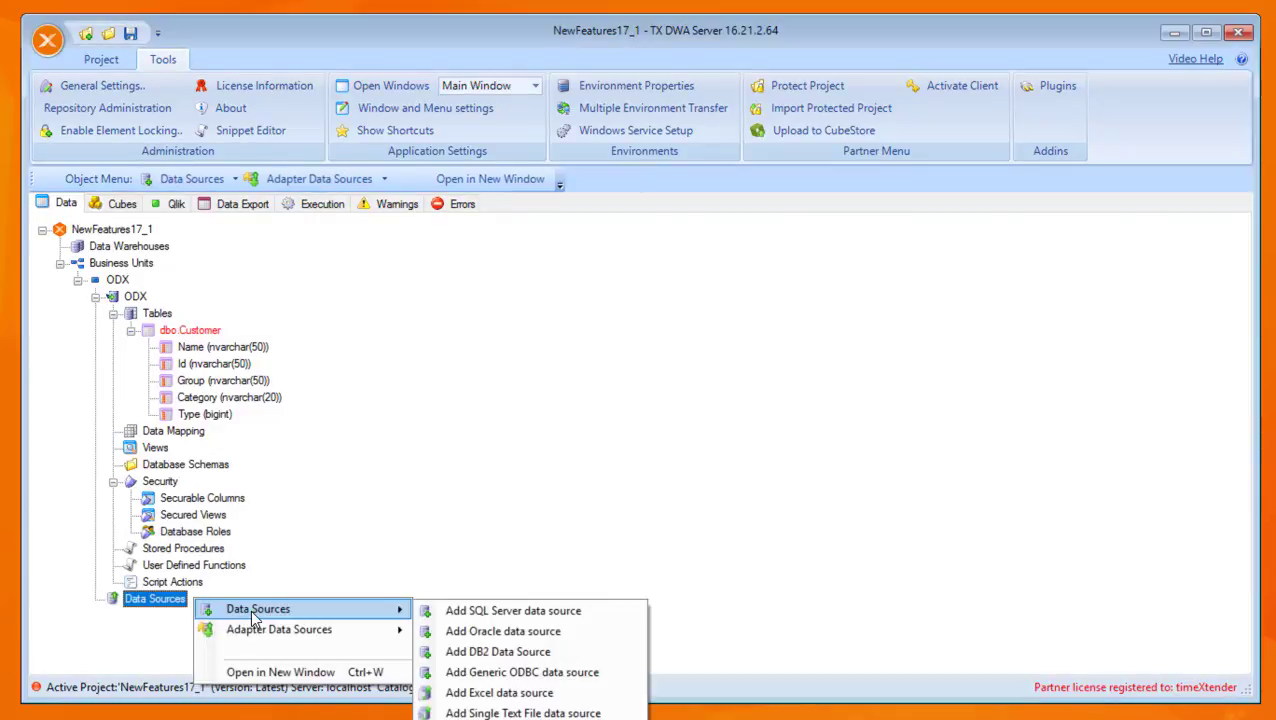
click(619, 613)
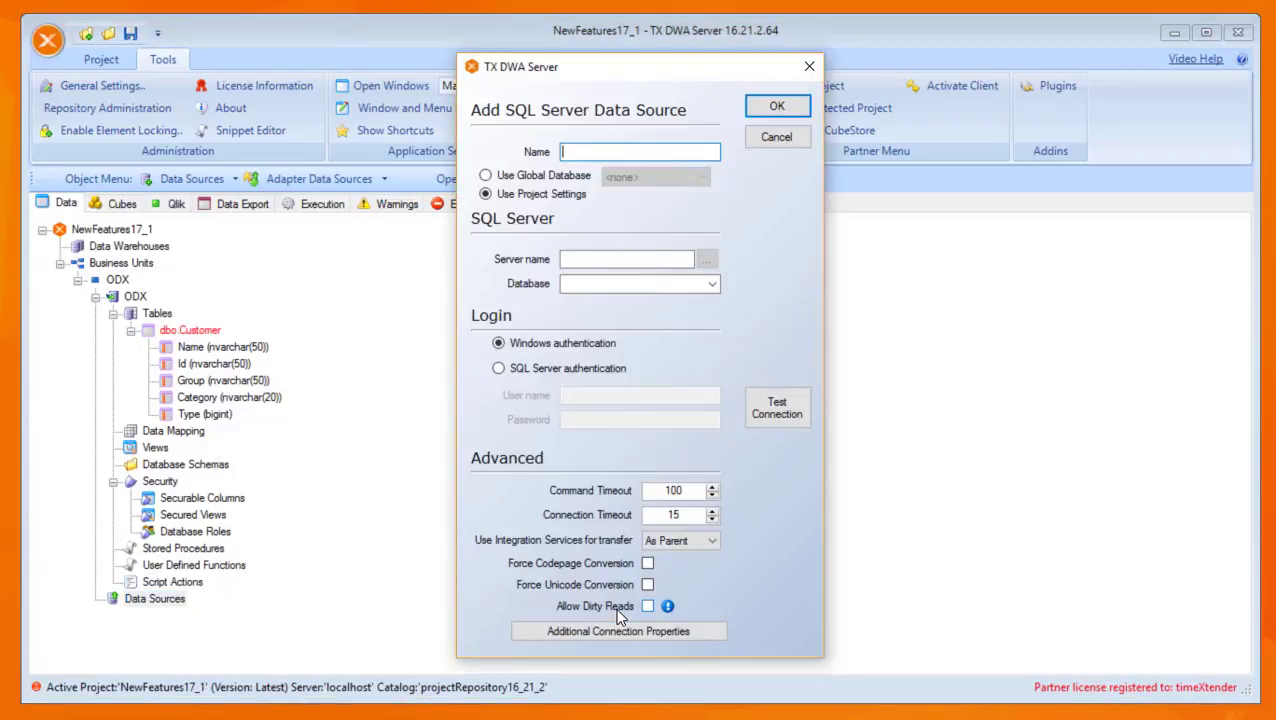
text(AW)
click(635, 258)
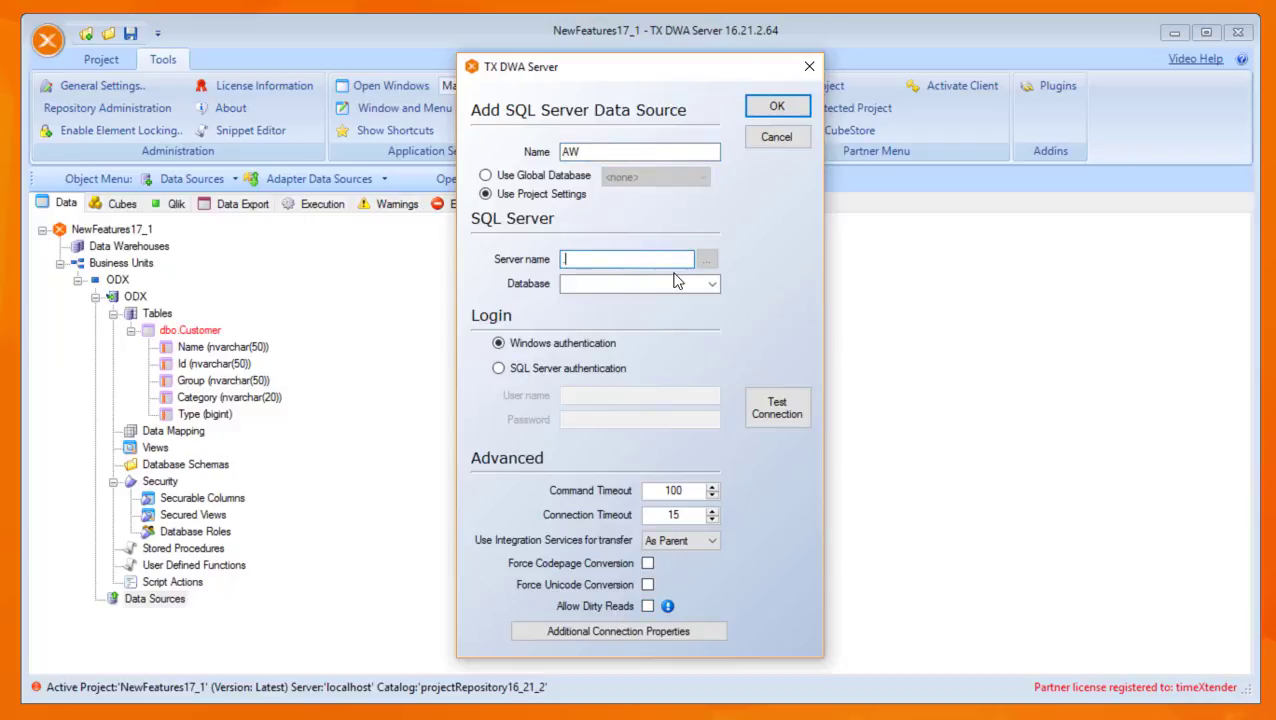
text(.)
click(712, 284)
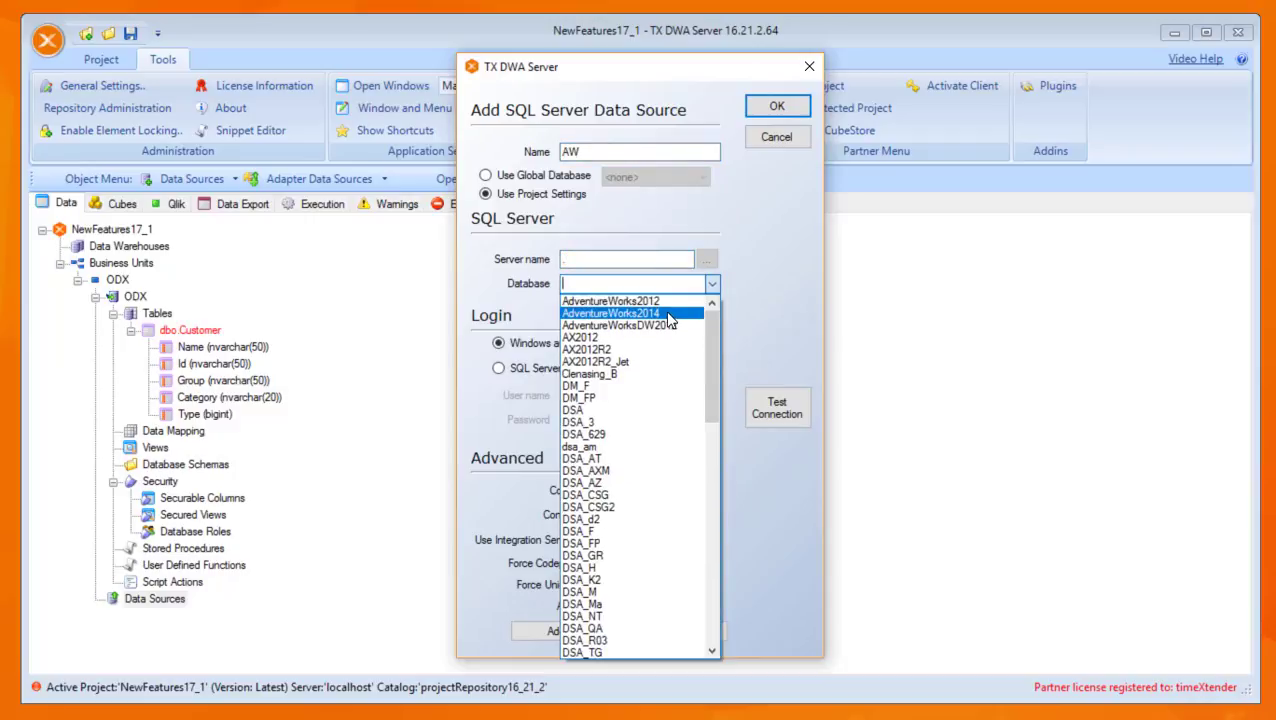
click(640, 307)
click(773, 108)
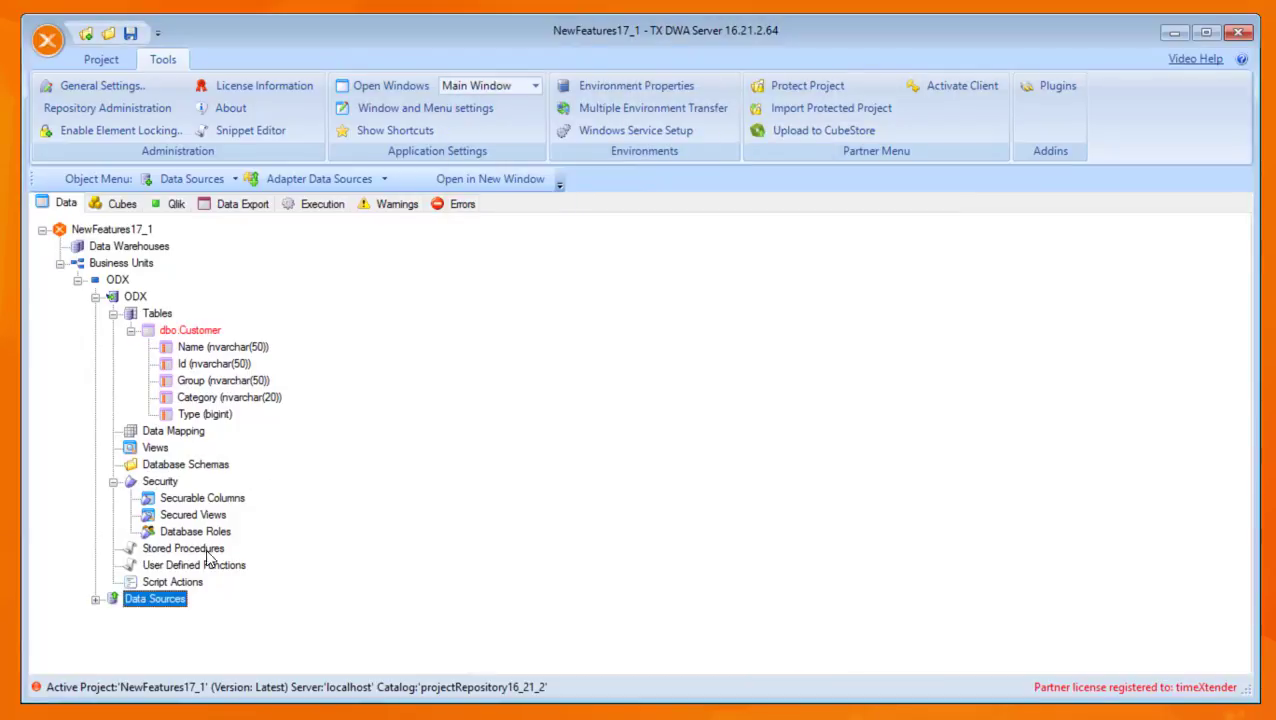
Read the objects from the AW data source and select all of its tables for the ODX staging database.
double_click(176, 606)
right_click(165, 616)
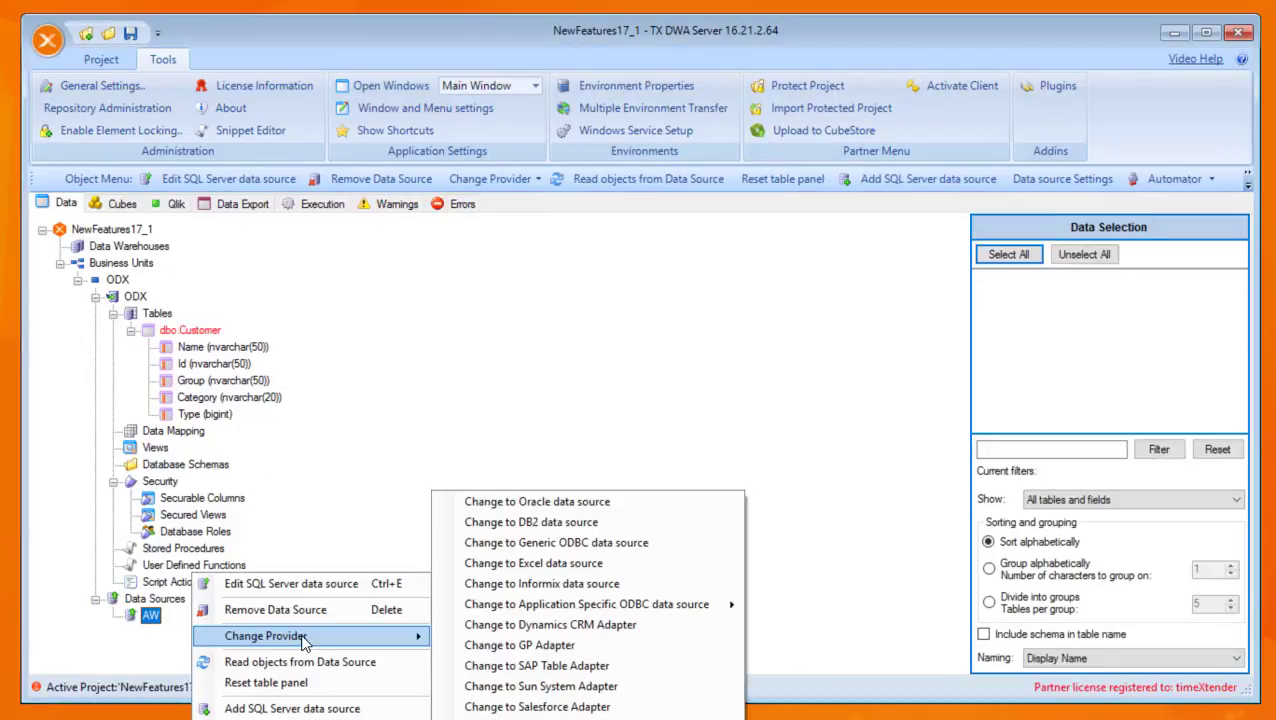
click(297, 662)
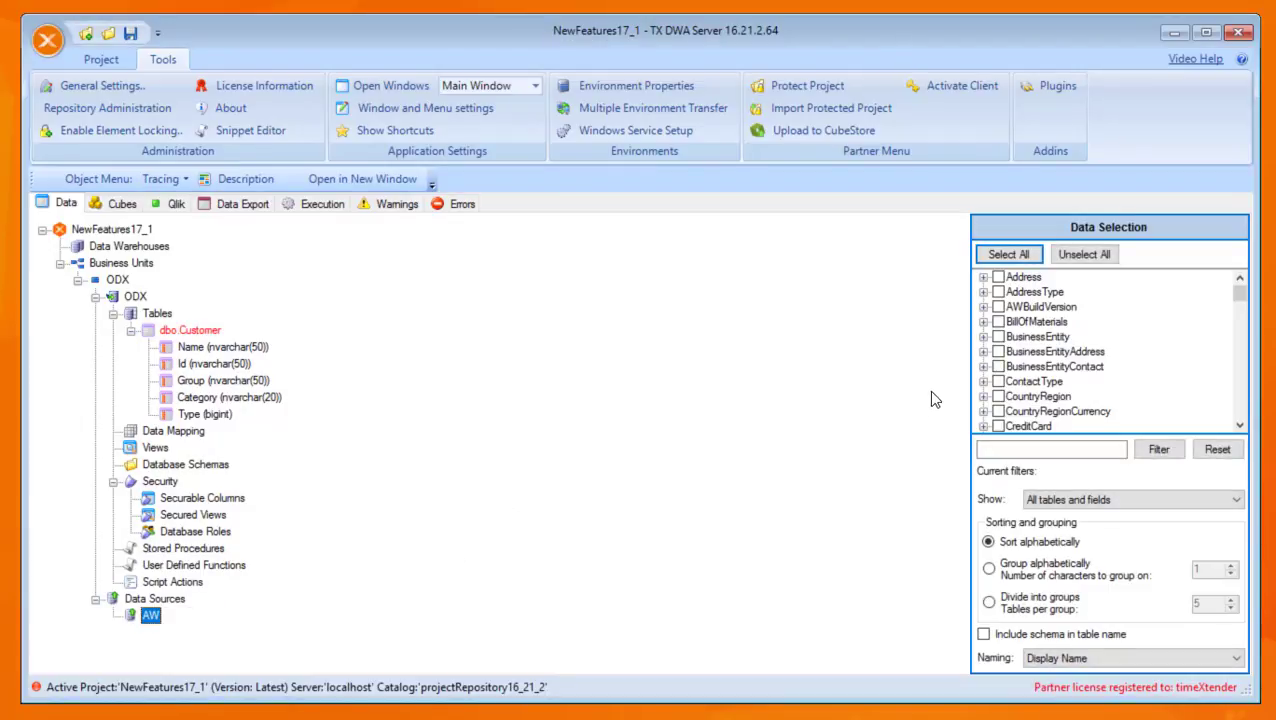
click(1012, 256)
click(725, 461)
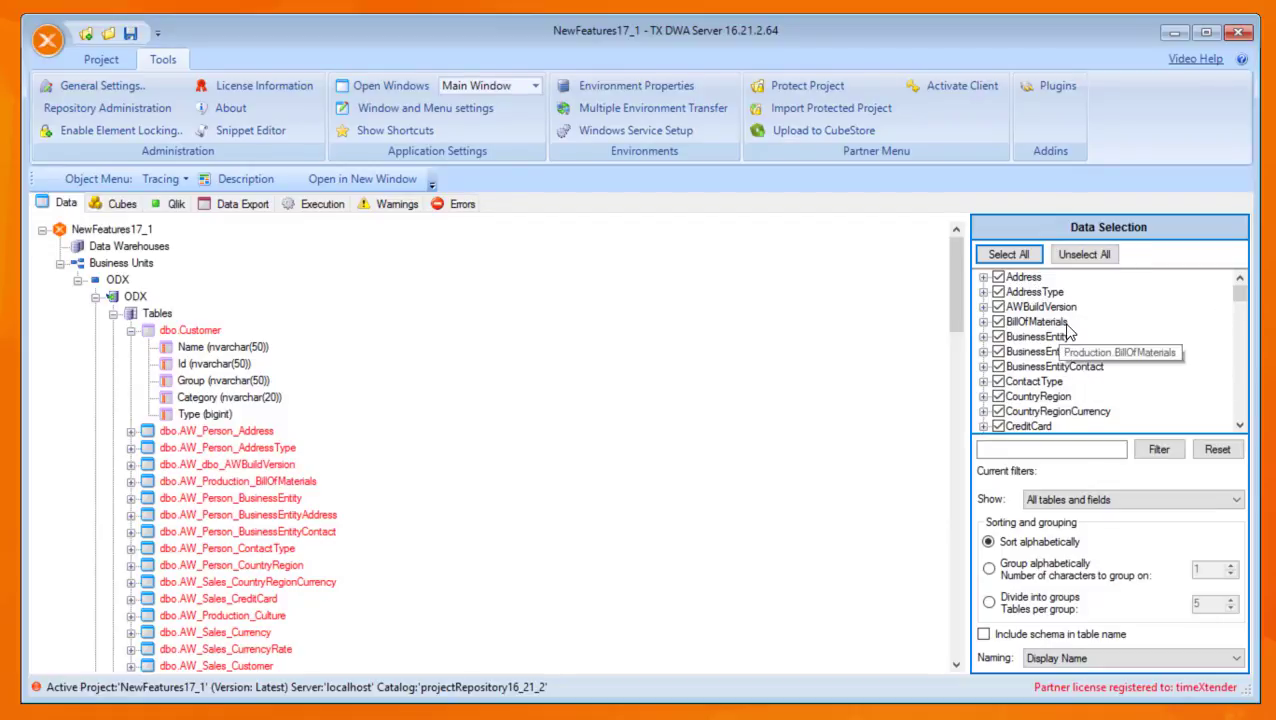
click(1055, 366)
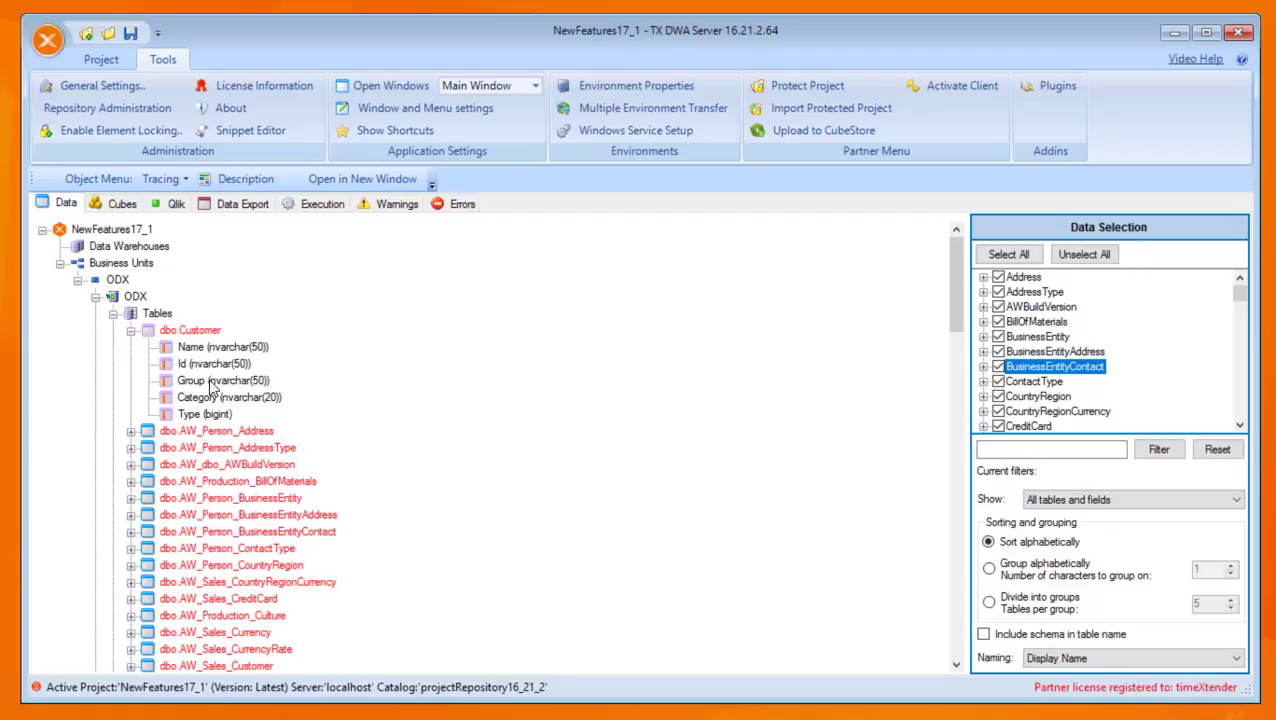
Collapse the custom Customer table and look through the names of the tables brought in from AW.
click(131, 332)
scroll(212, 415, down, 20)
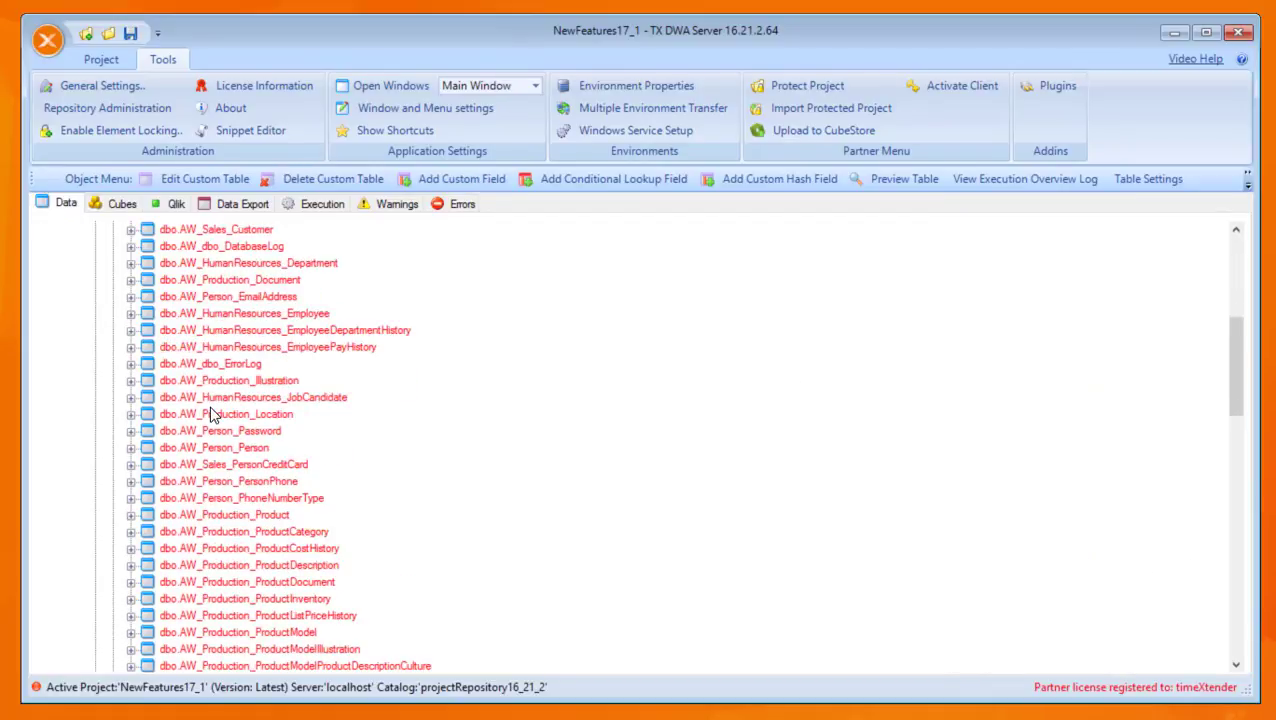
scroll(212, 415, down, 4)
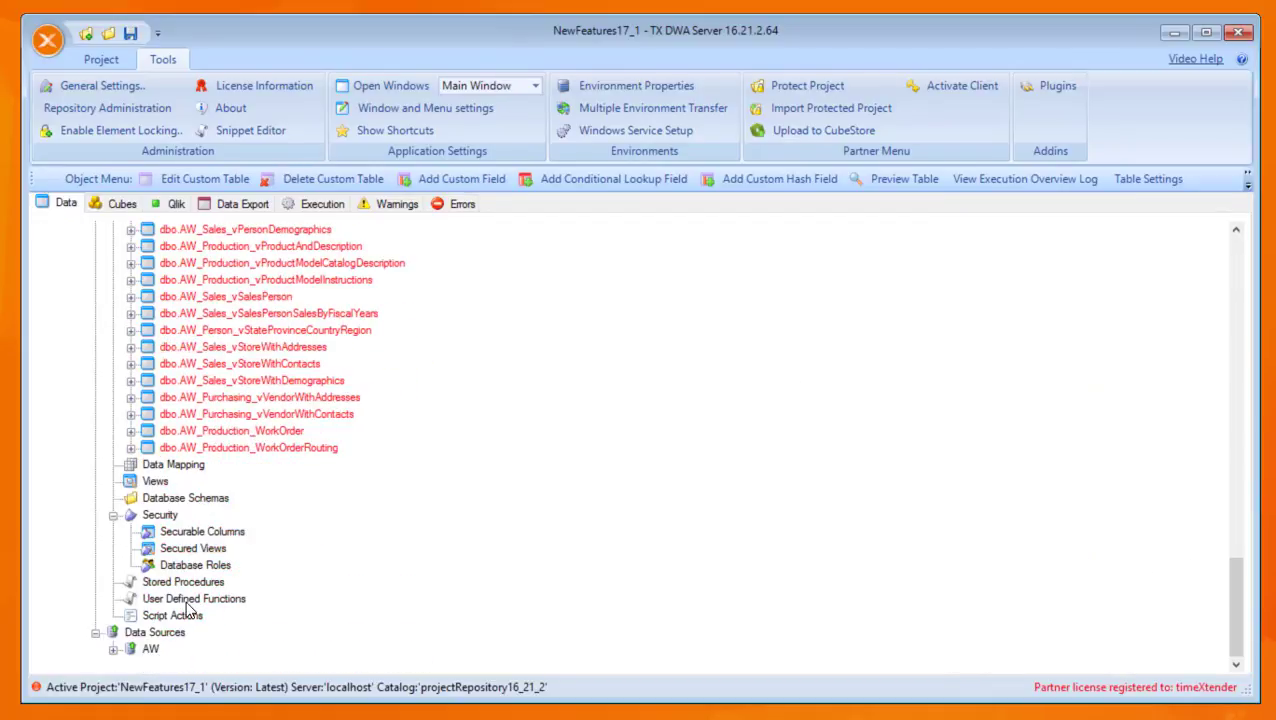
right_click(152, 650)
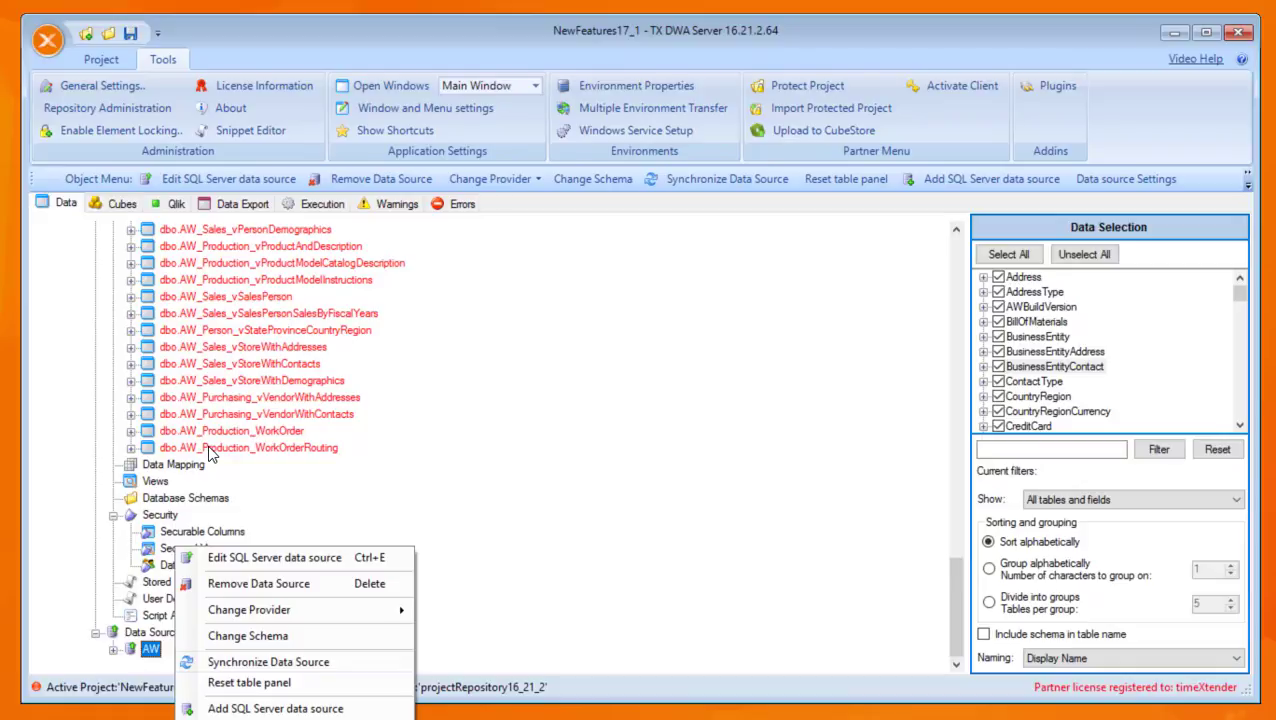
click(245, 449)
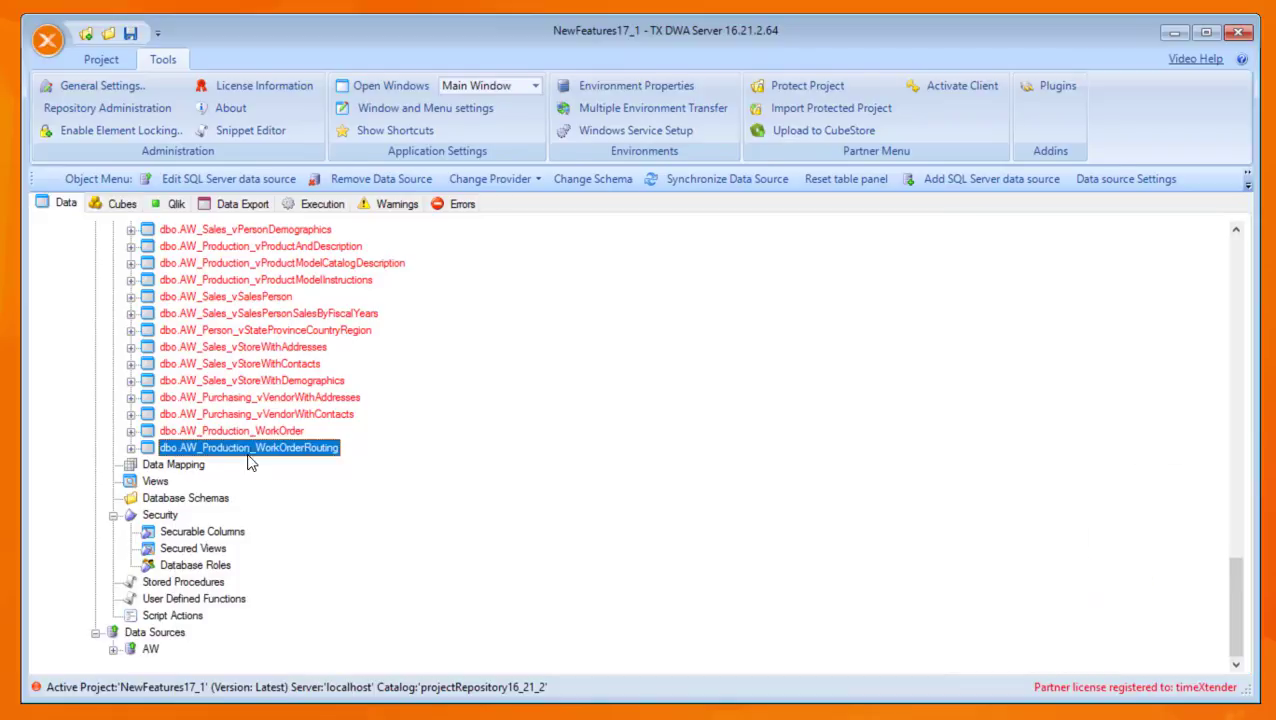
click(245, 415)
click(252, 432)
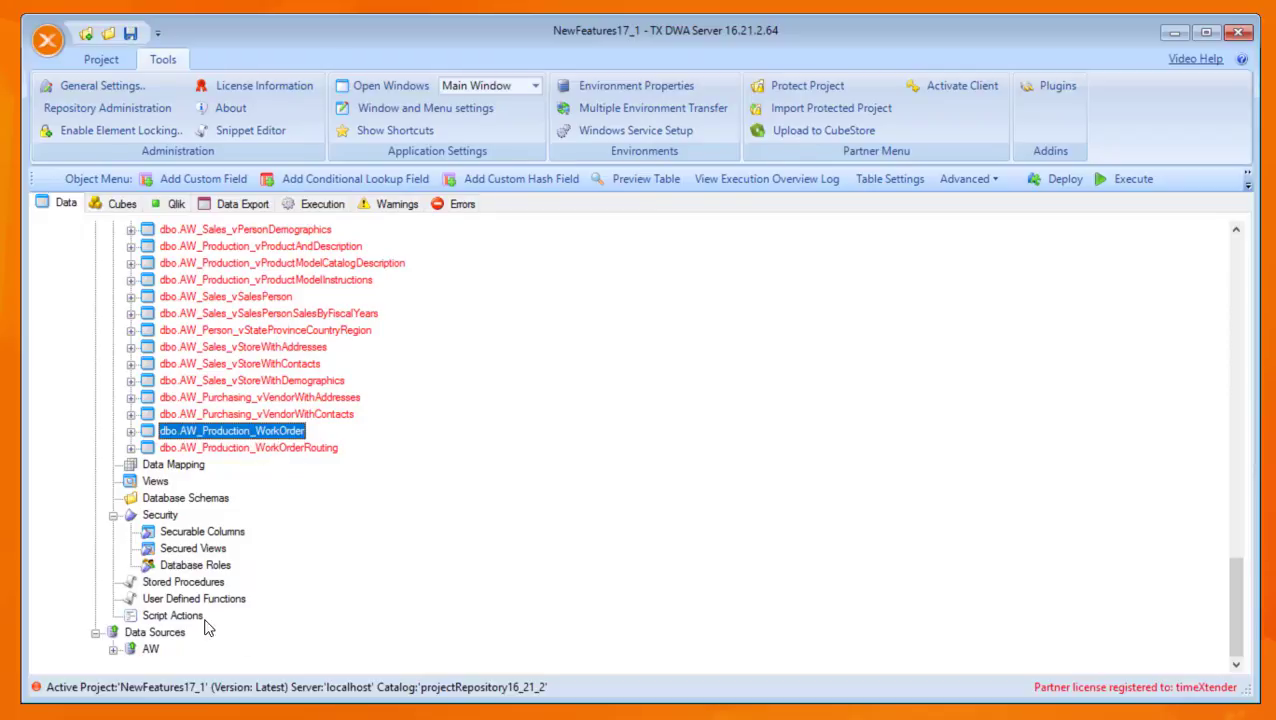
Change the AW data source's source-specific settings to "Don't prefix tables" and confirm.
click(152, 651)
right_click(155, 652)
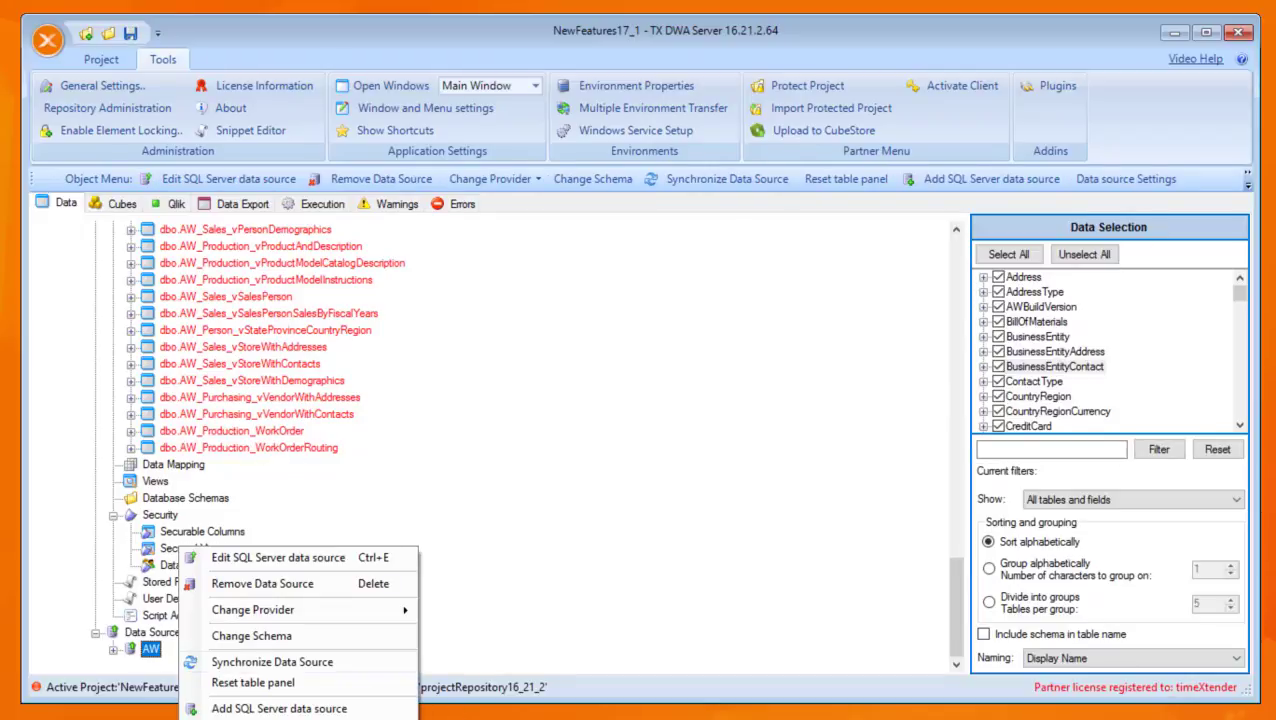
click(265, 719)
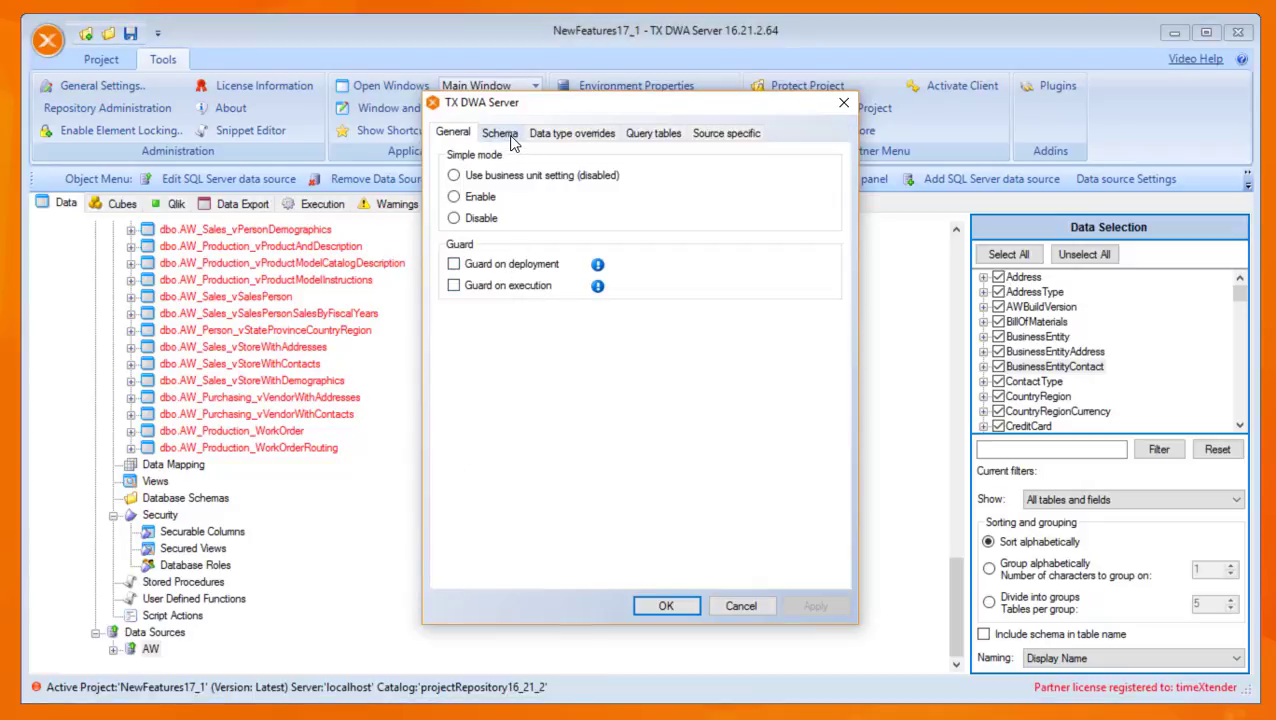
click(738, 137)
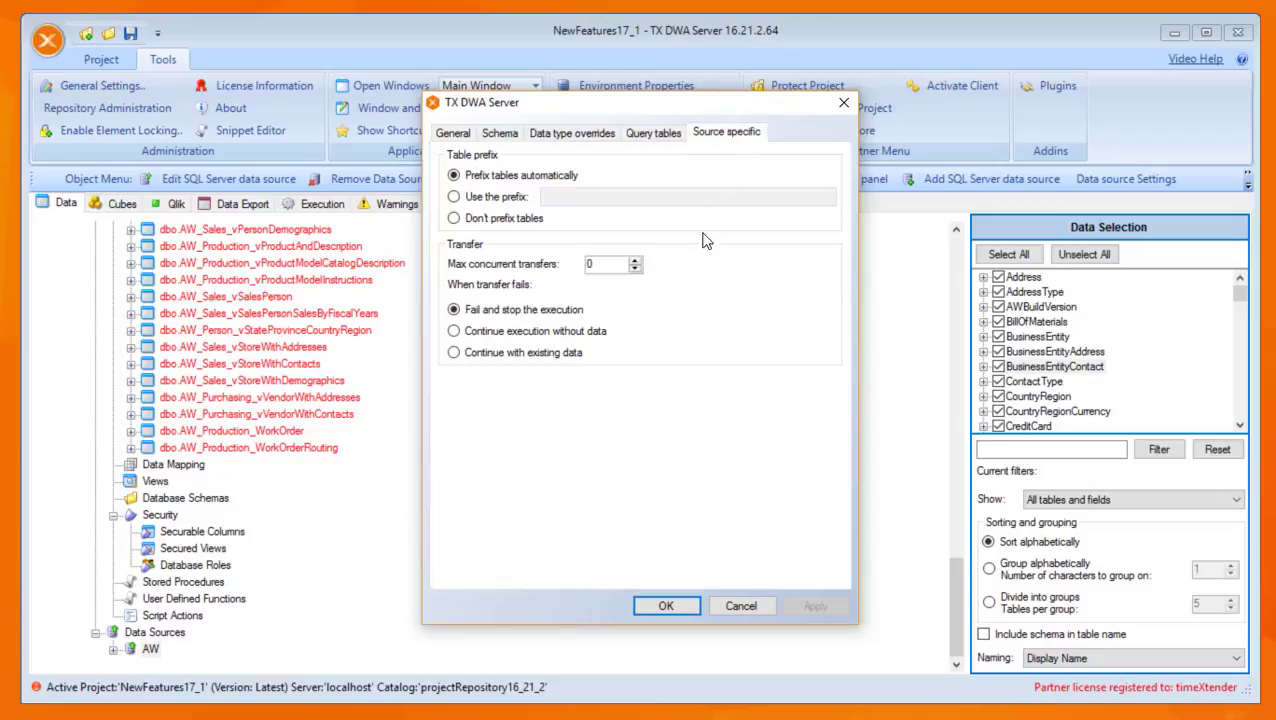
click(522, 222)
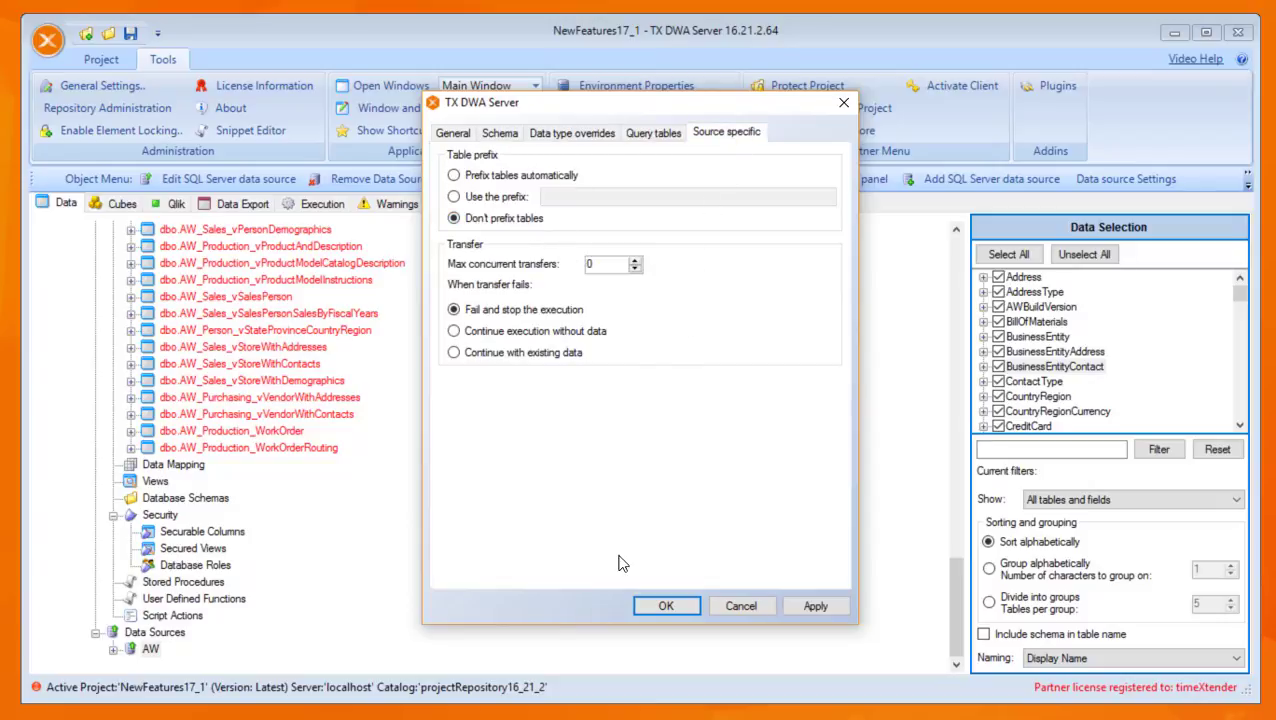
click(662, 607)
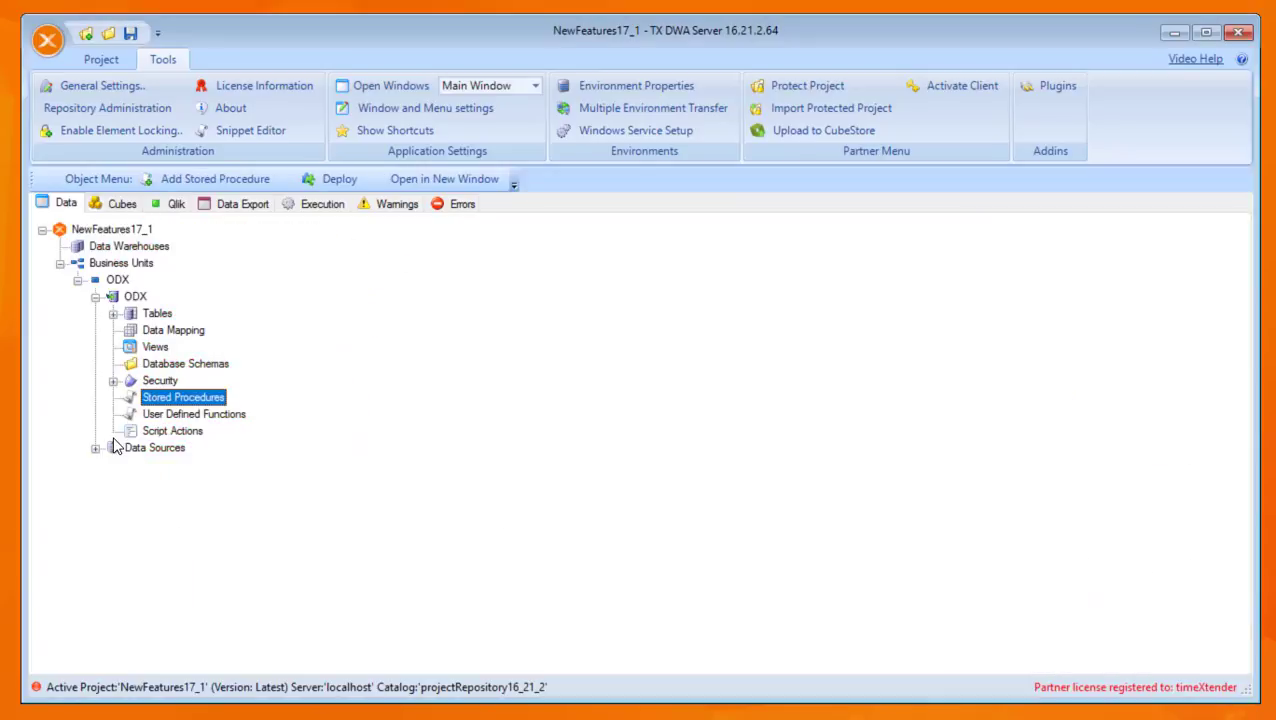
Expand the ODX Tables node and examine how the AW tables are named, from the first table to the last.
click(113, 313)
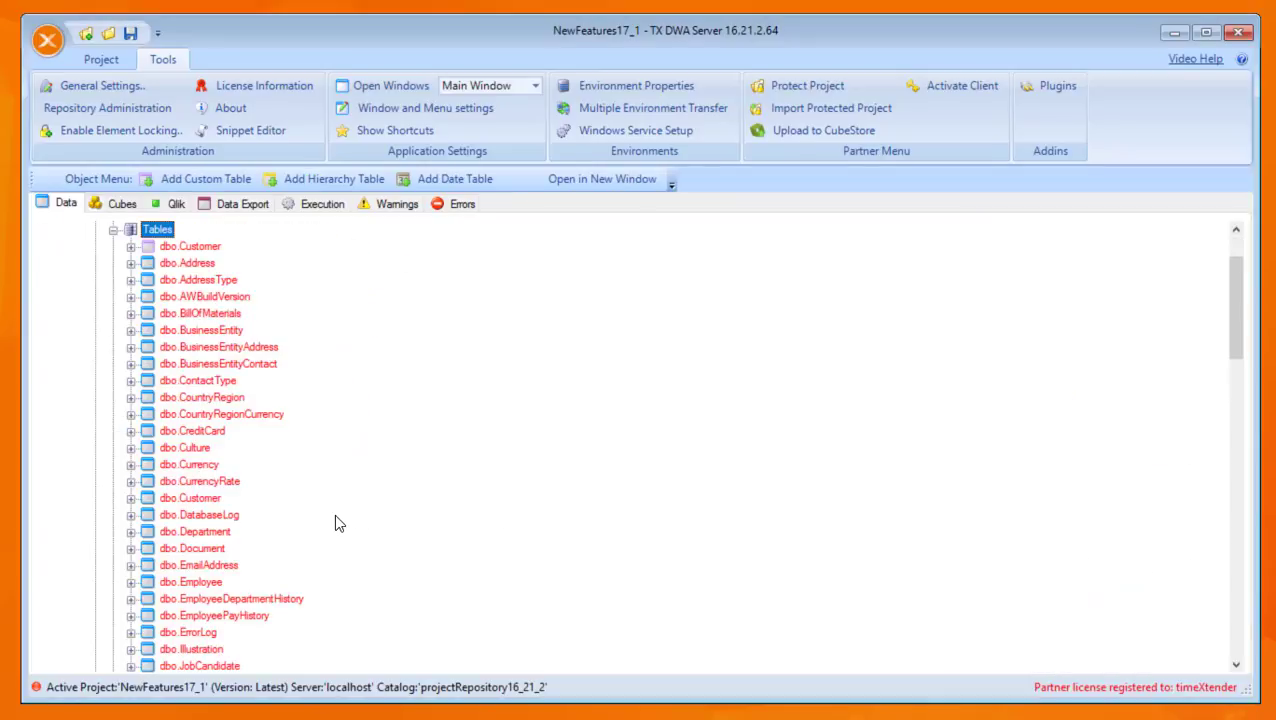
scroll(334, 521, down, 18)
scroll(334, 528, down, 6)
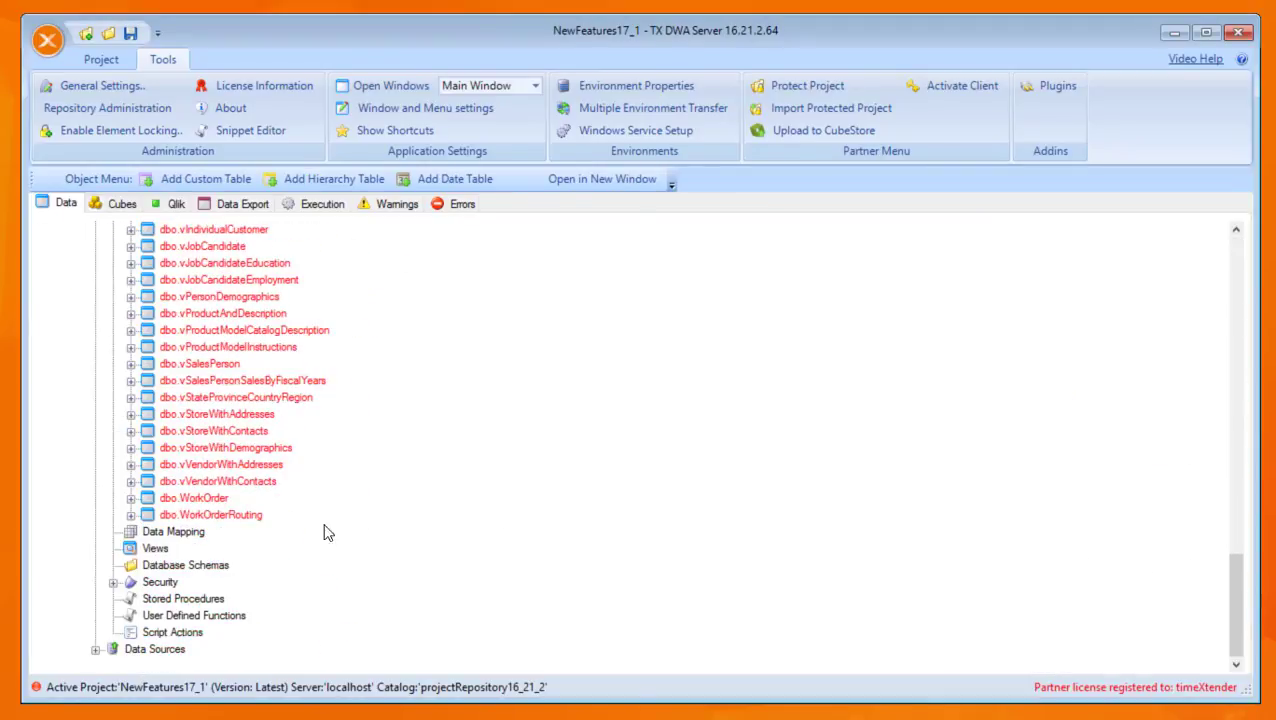
double_click(112, 650)
right_click(155, 651)
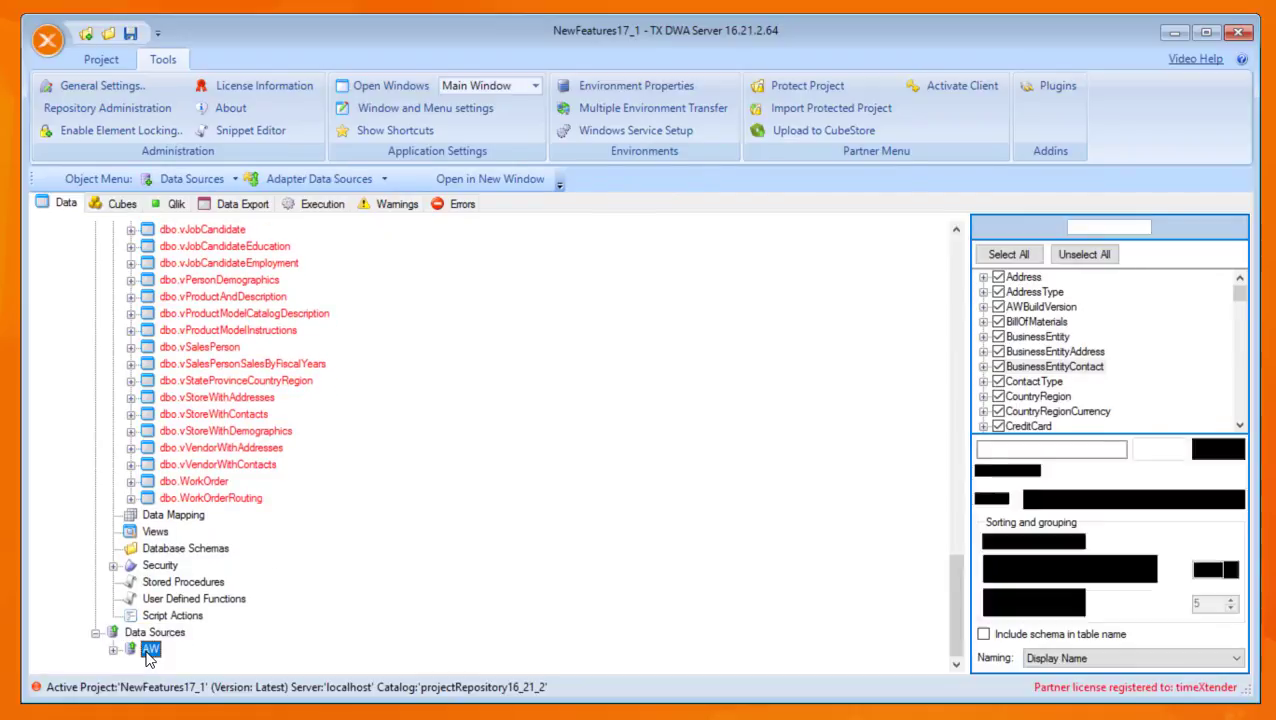
click(215, 368)
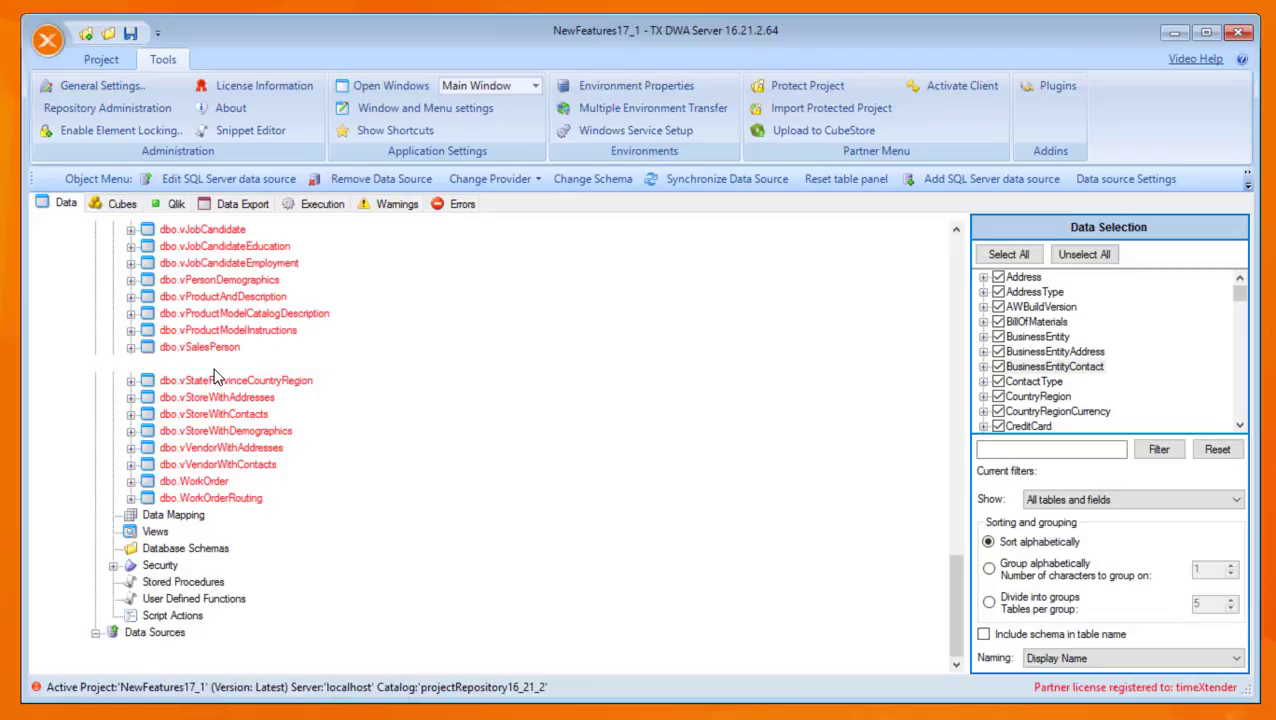
click(215, 365)
scroll(220, 395, up, 15)
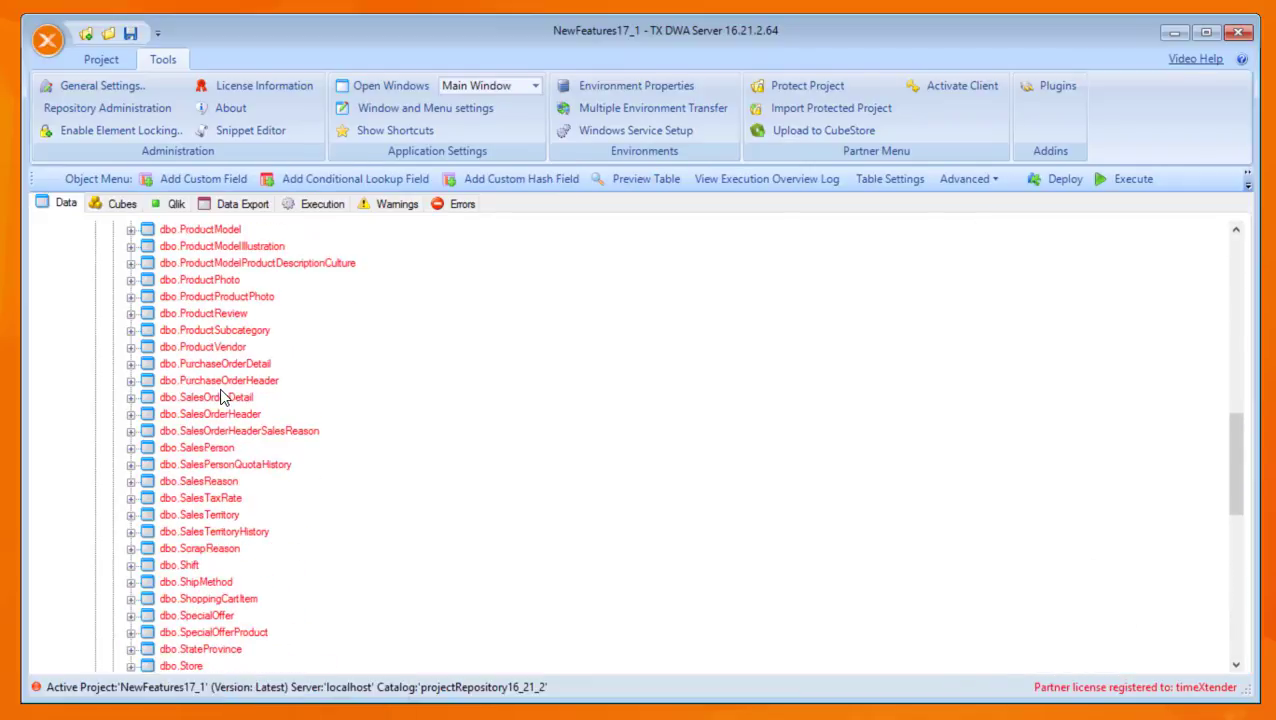
scroll(220, 392, up, 20)
scroll(220, 400, down, 20)
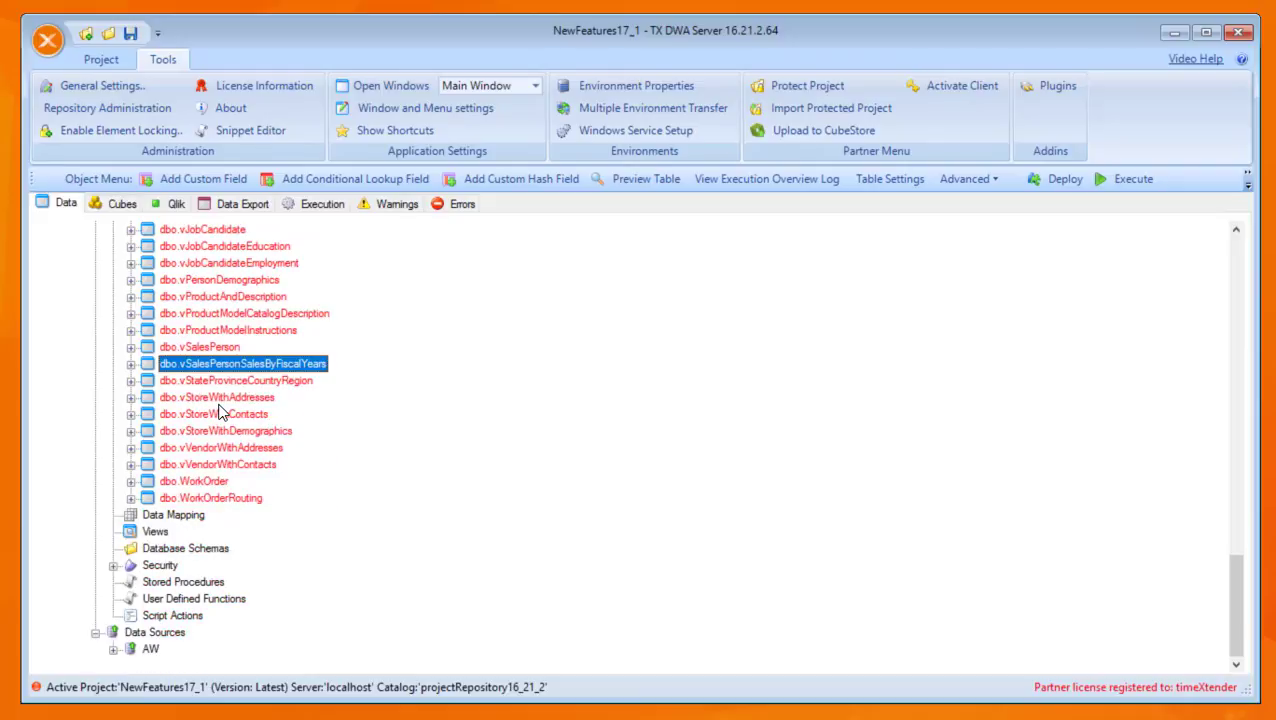
In the AW data source settings, add a new database schema named AW14 with owner dbo.
click(150, 648)
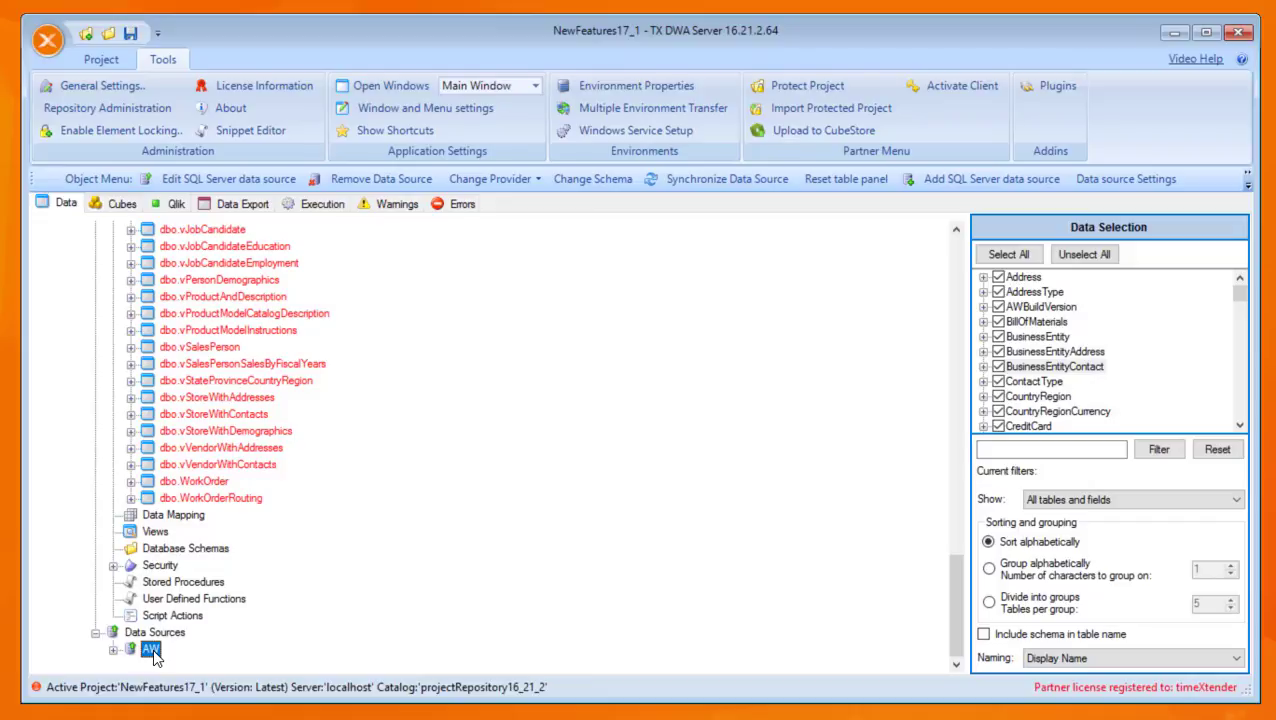
right_click(153, 648)
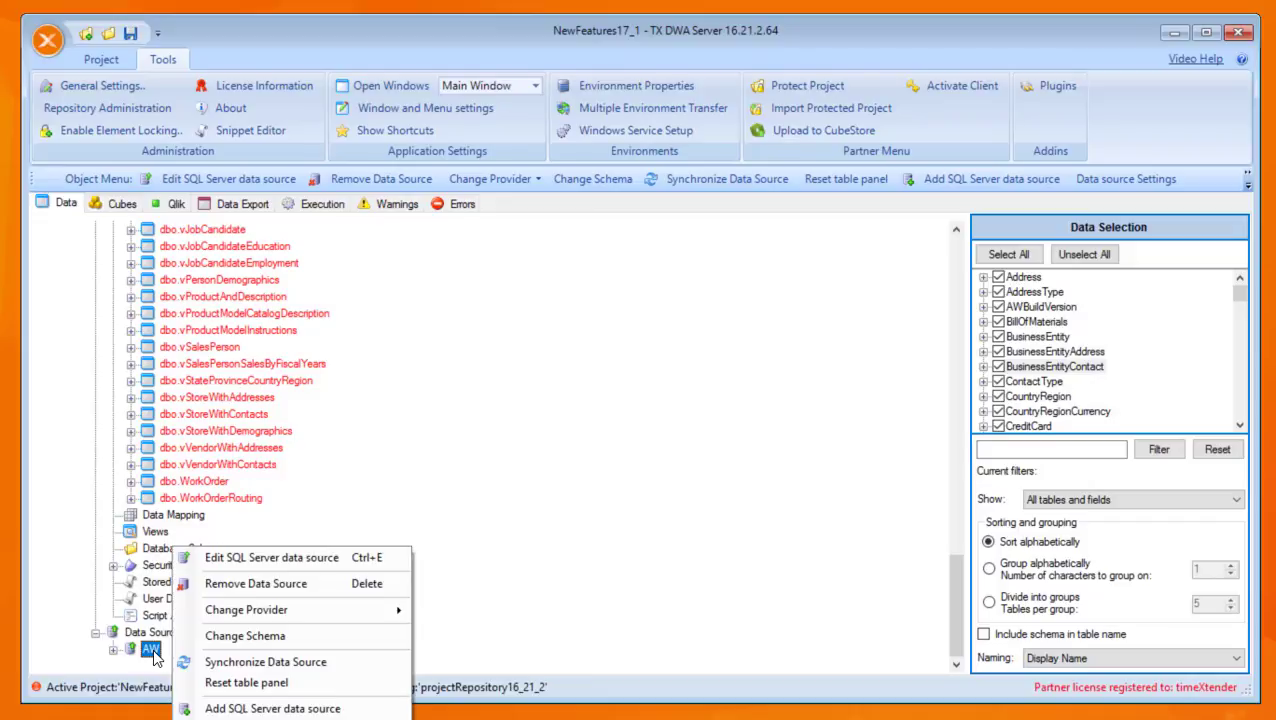
click(260, 719)
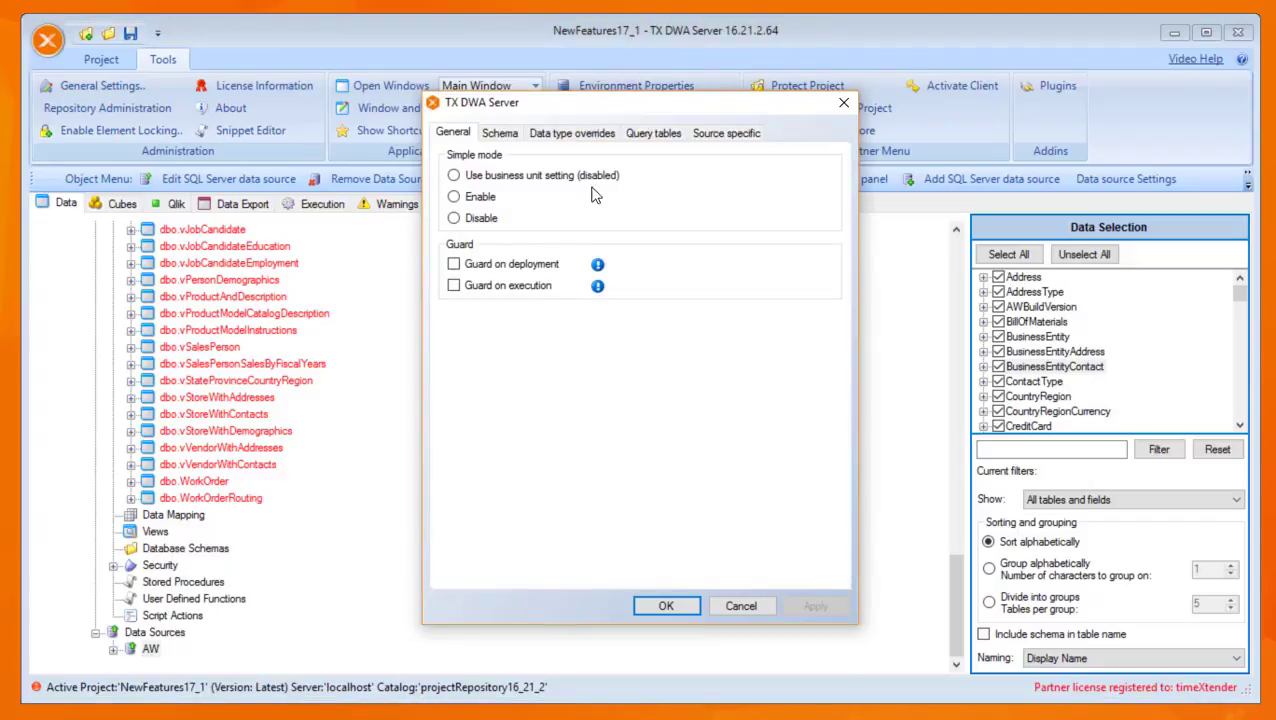
click(488, 135)
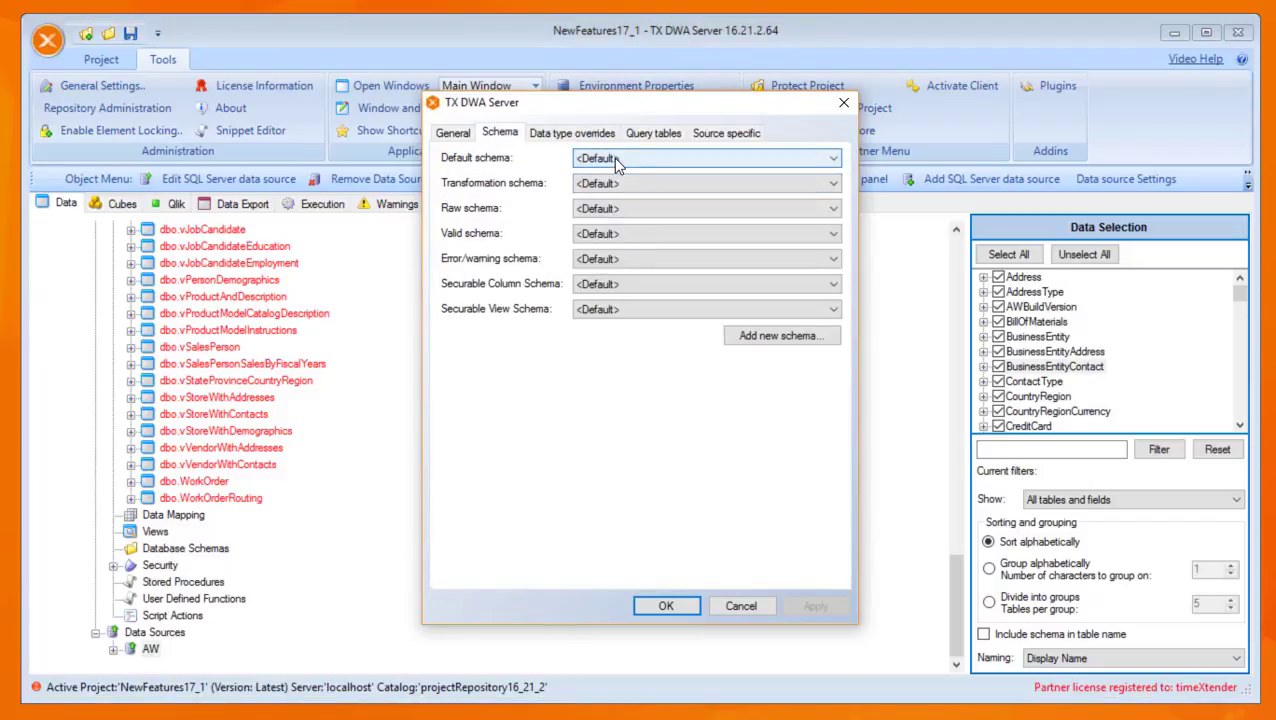
click(765, 340)
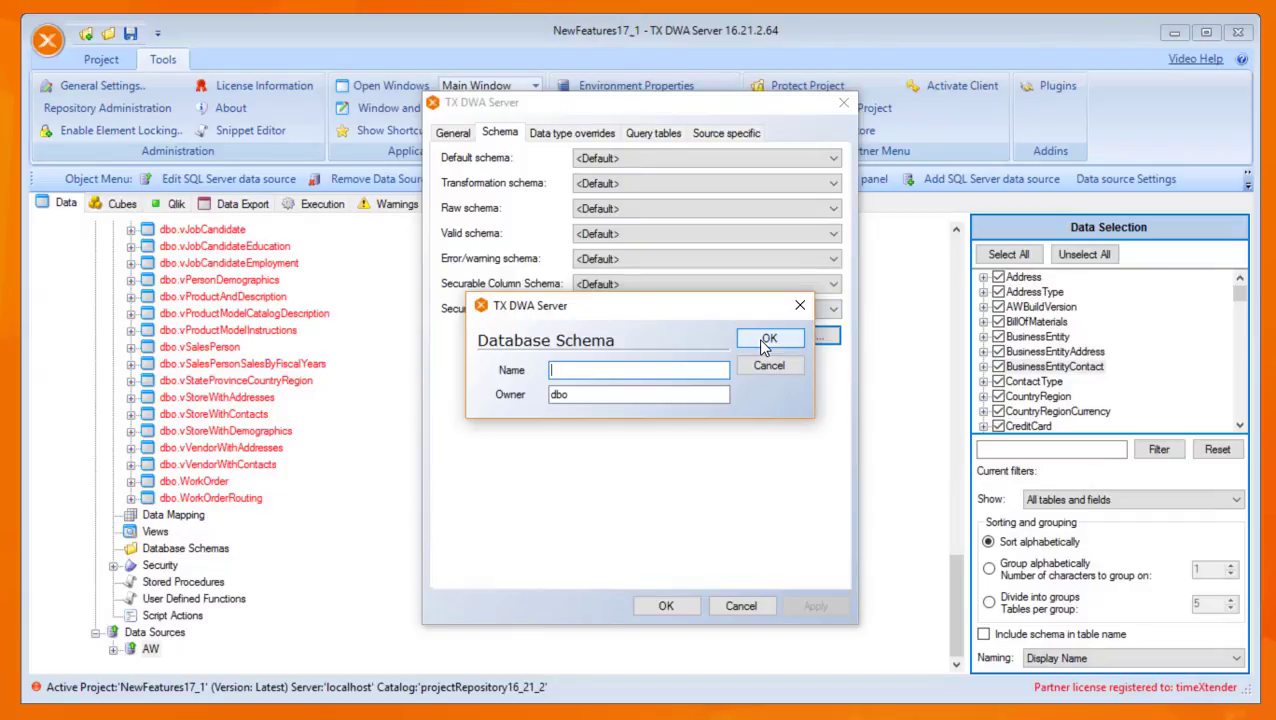
text(AW14)
click(769, 338)
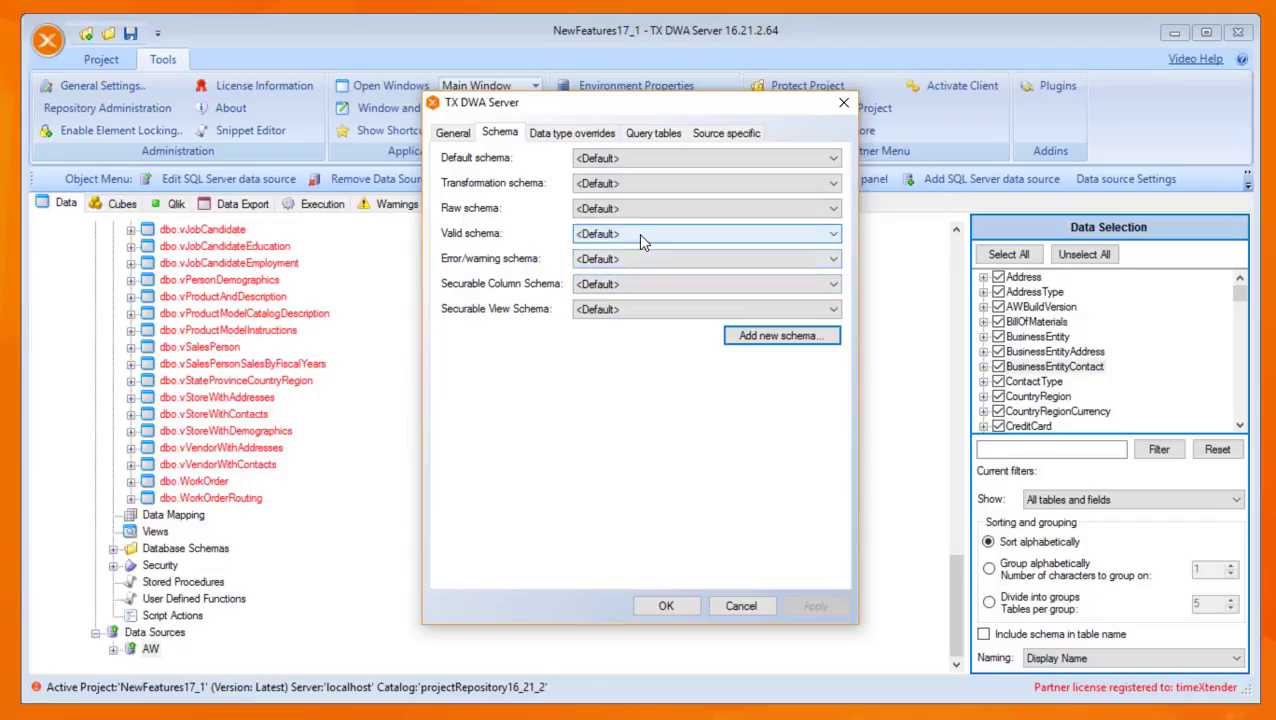
Set the AW data source's Valid schema, Securable Column Schema and Securable View Schema to AW14.
click(638, 233)
click(626, 263)
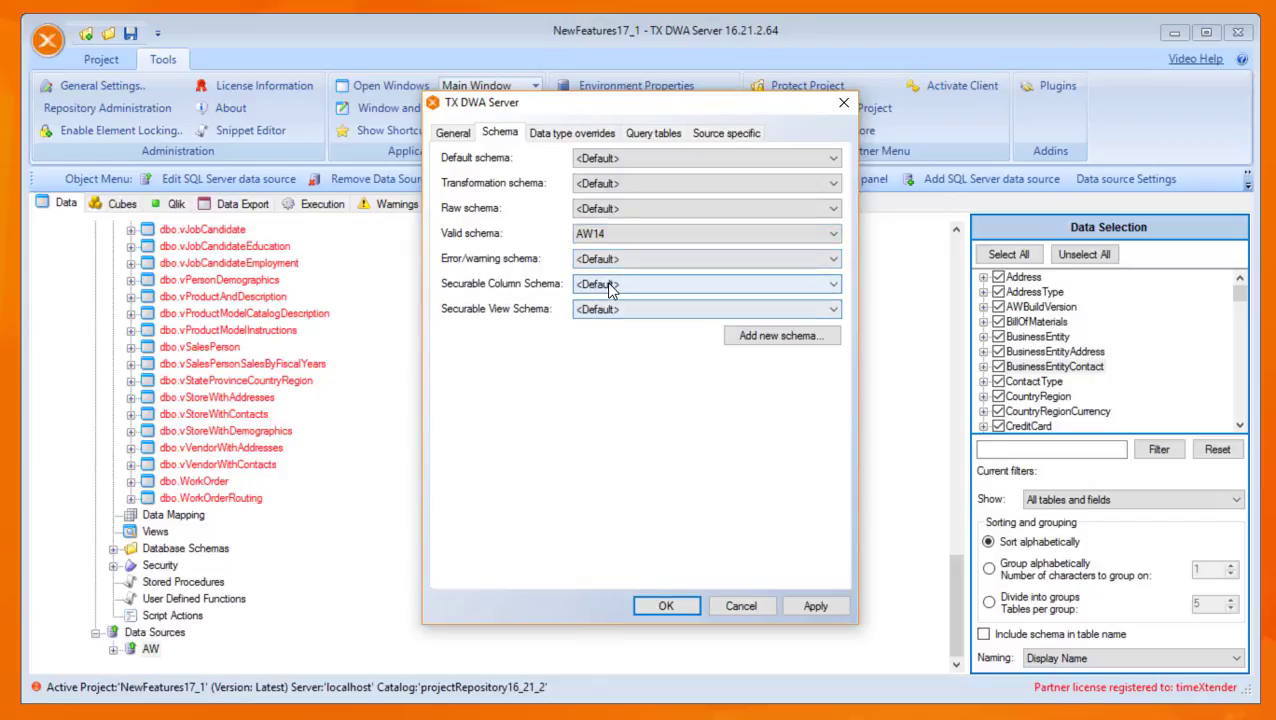
click(604, 285)
click(611, 315)
click(655, 309)
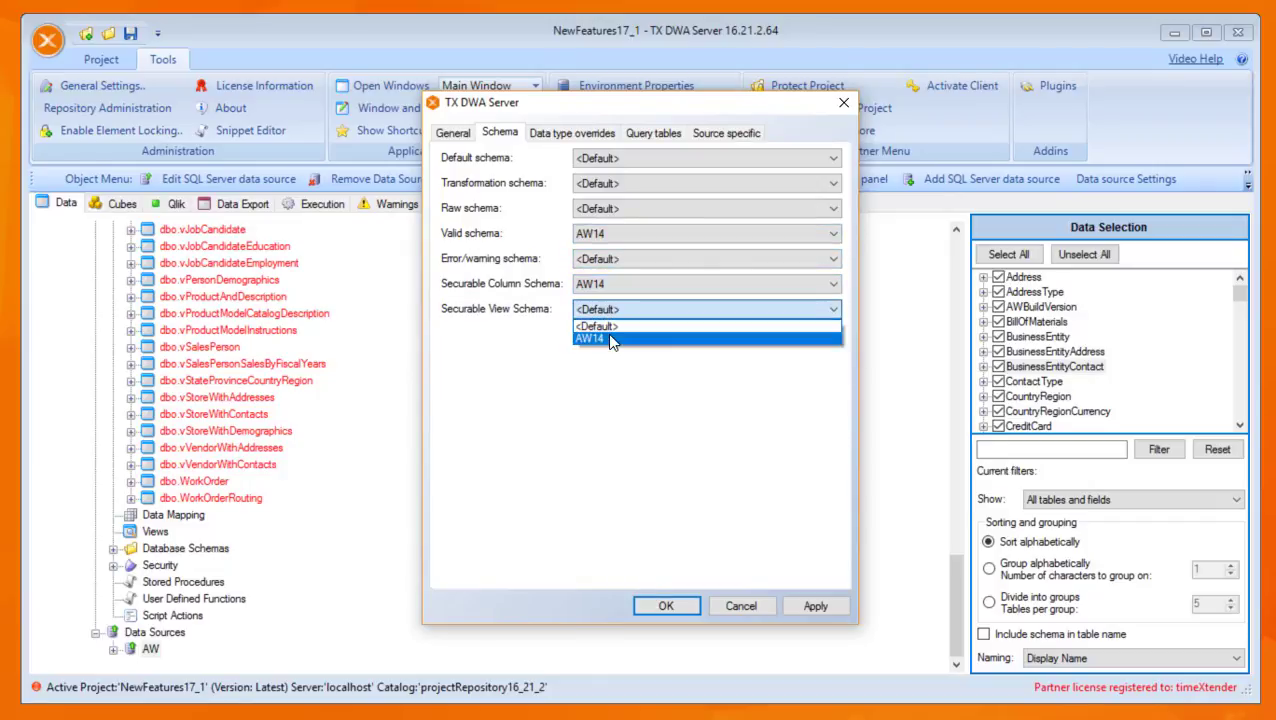
click(600, 338)
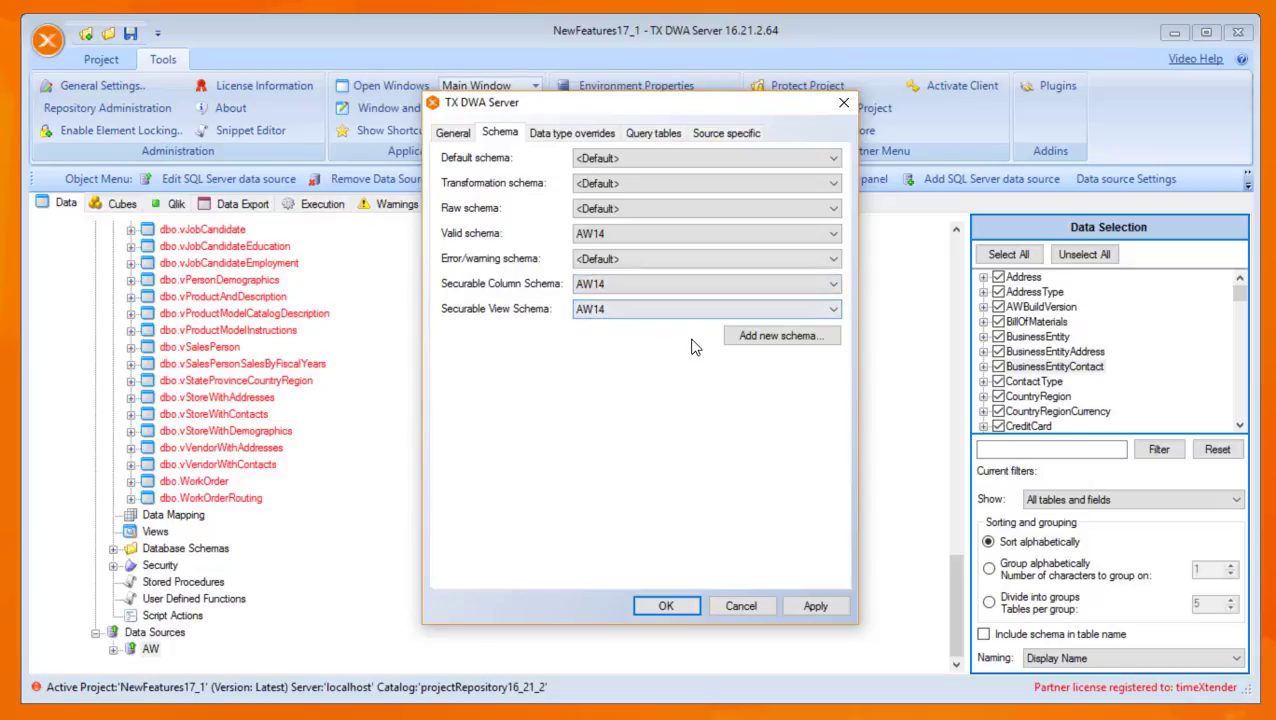
Add a second database schema named AWCL, make it the AW data source's default schema, and confirm the settings.
click(775, 340)
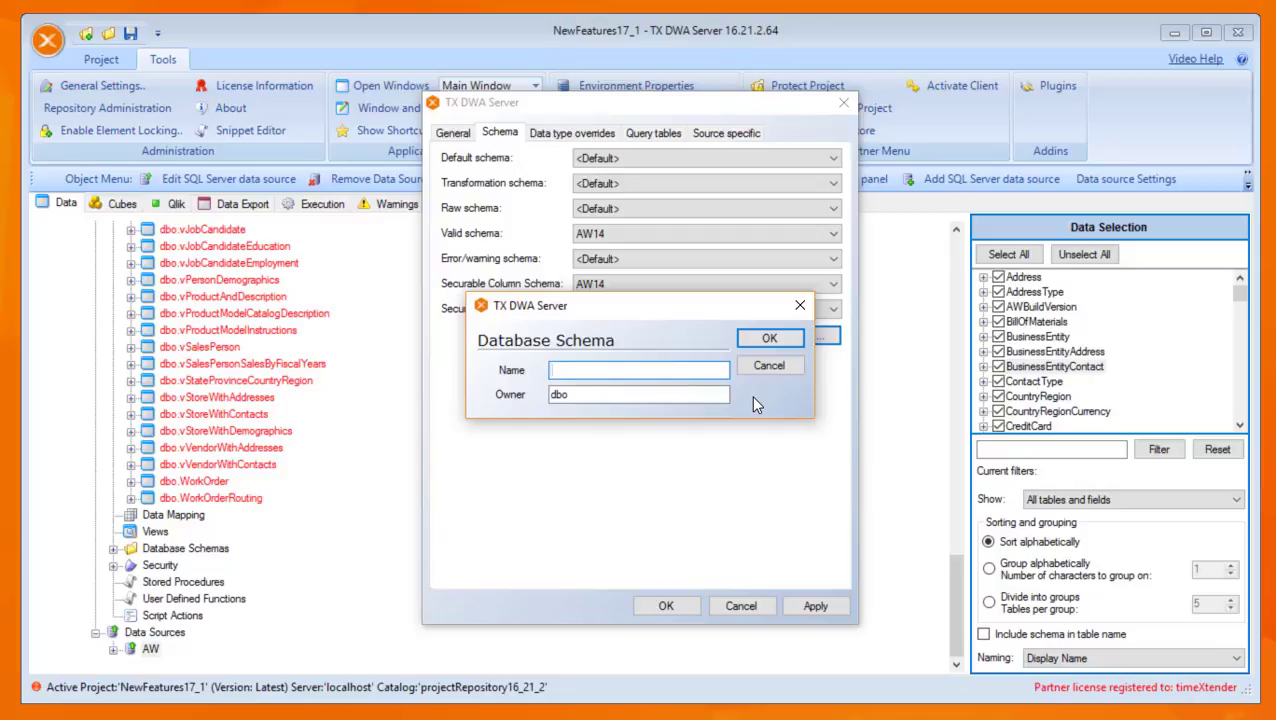
text(AWCL)
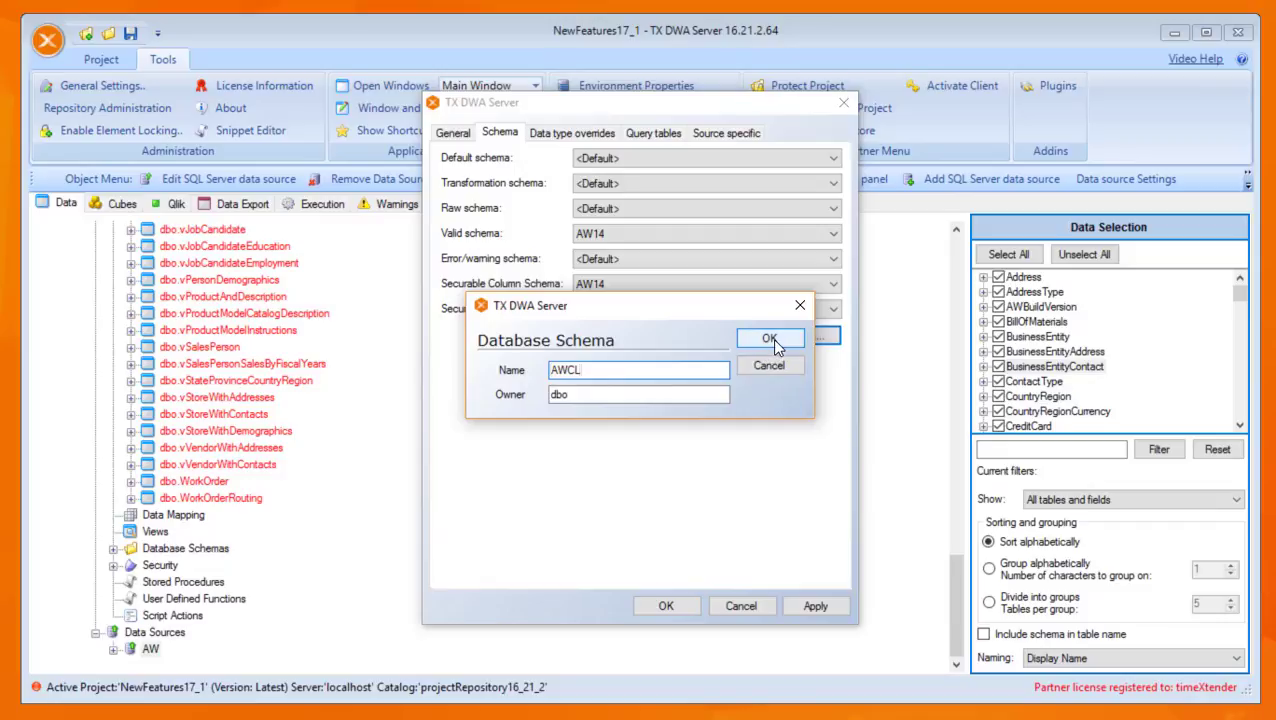
click(769, 341)
click(630, 160)
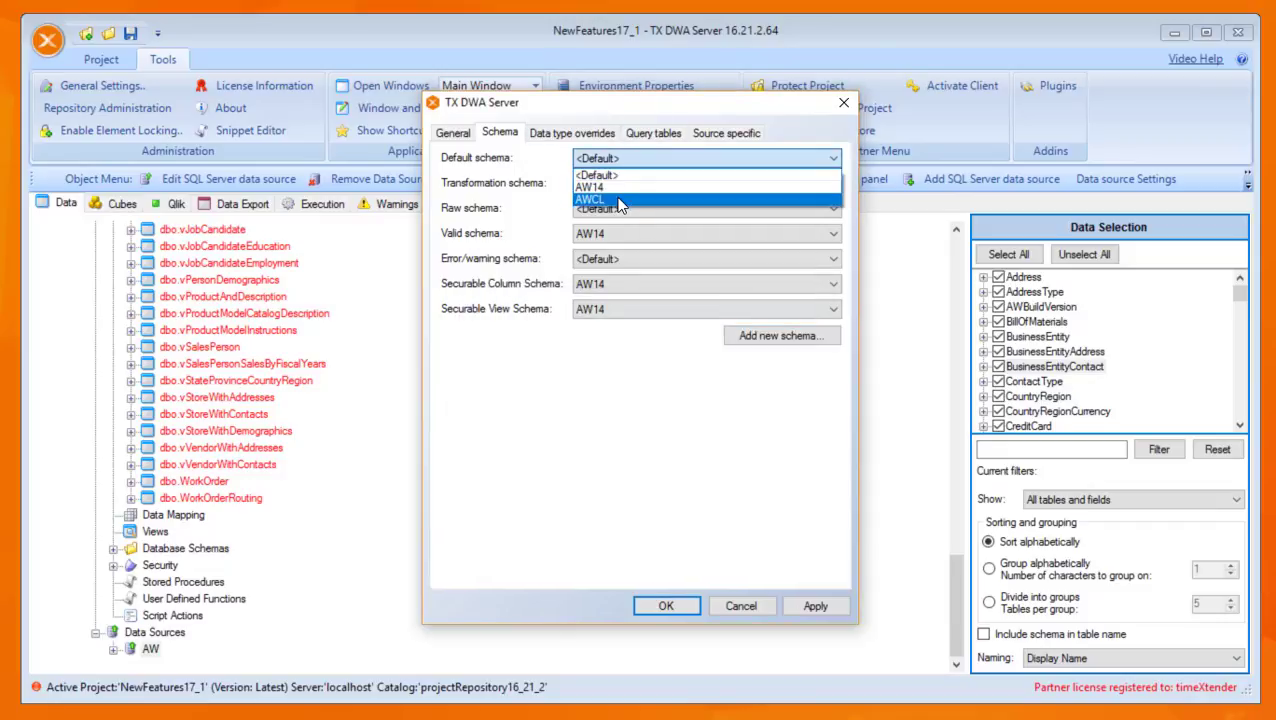
click(612, 199)
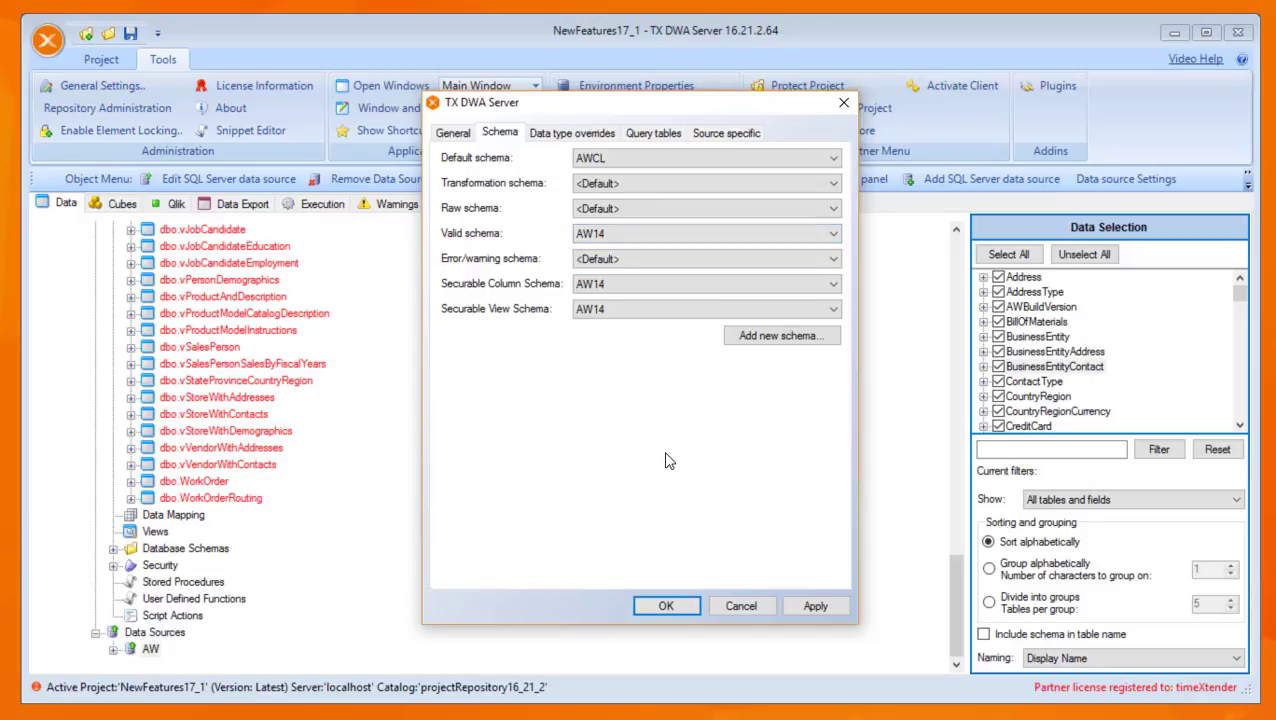
click(660, 605)
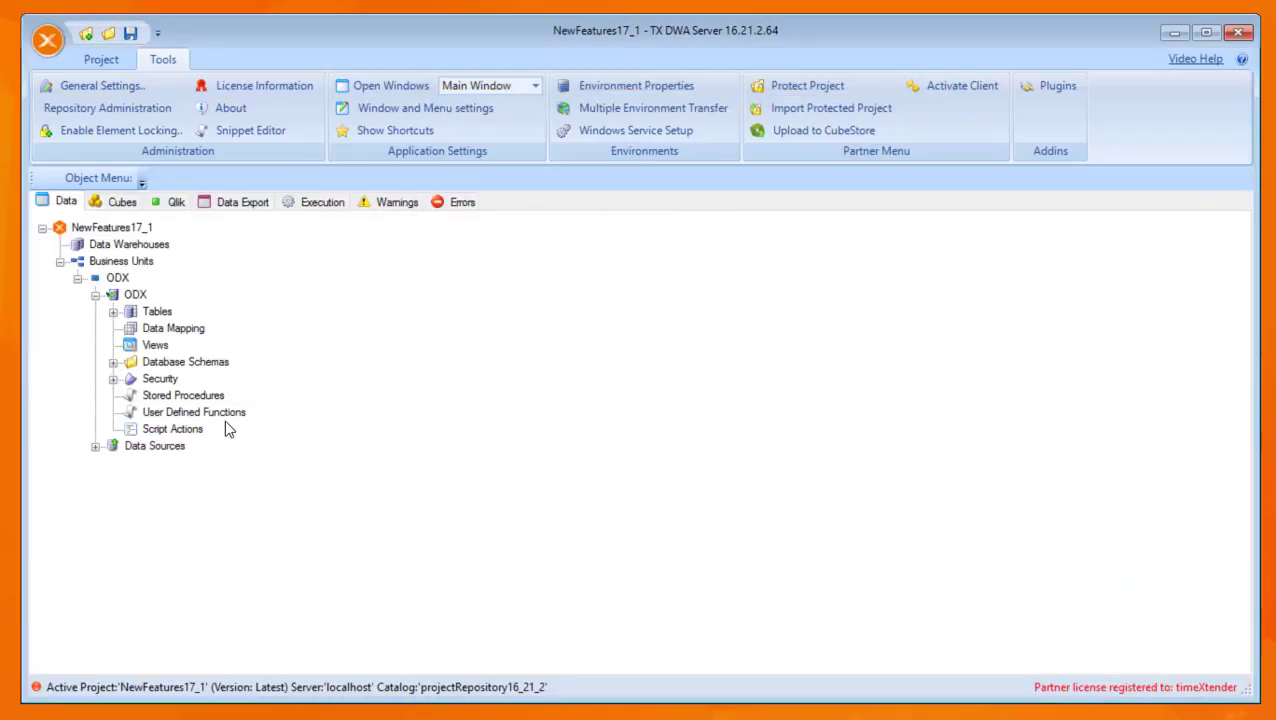
Expand the ODX Tables node and check the schema shown in front of the AW table names.
click(113, 311)
click(164, 416)
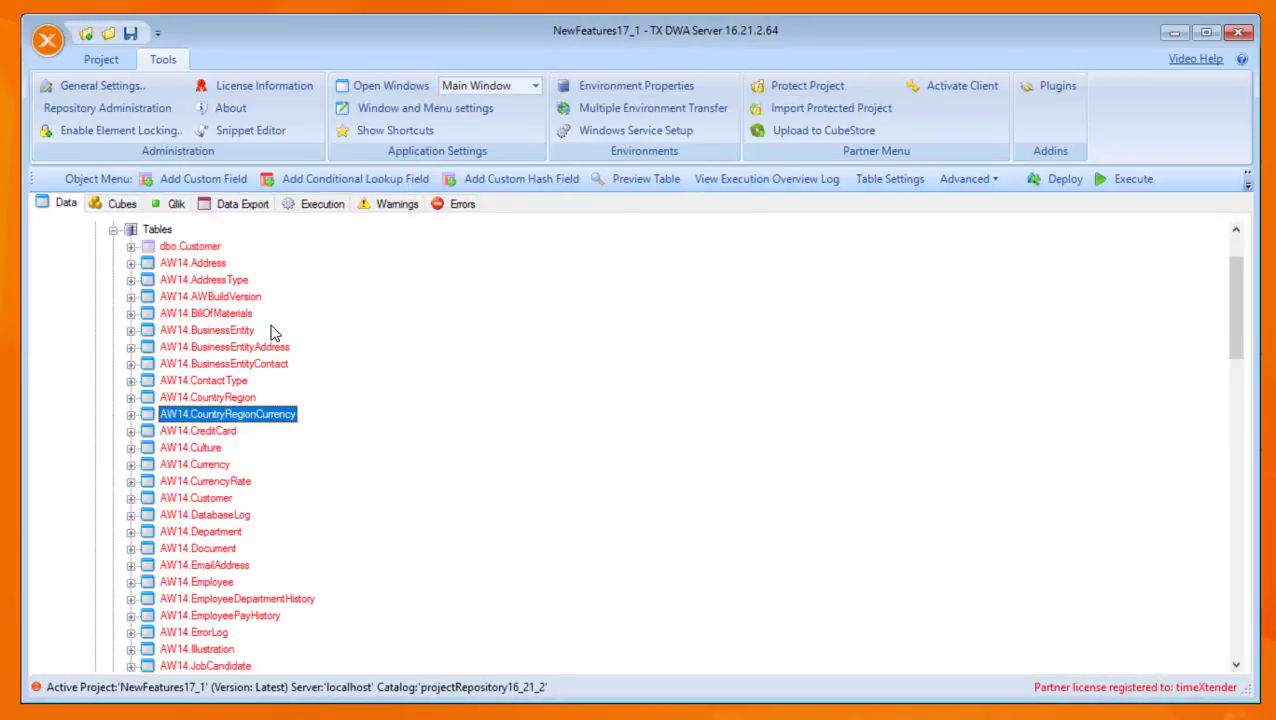
Under Data Sources at the end of the ODX tree, start a new SQL Server data source named AW12.
scroll(280, 393, down, 5)
scroll(182, 441, down, 12)
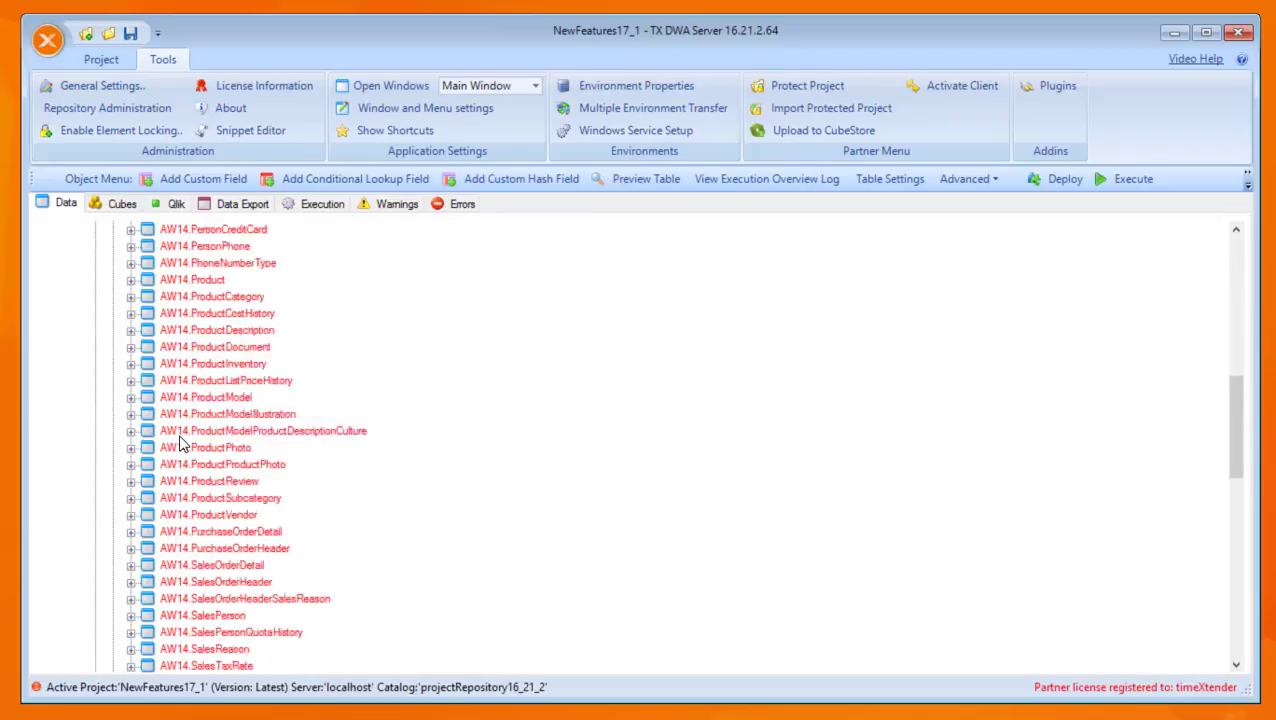
scroll(172, 446, down, 6)
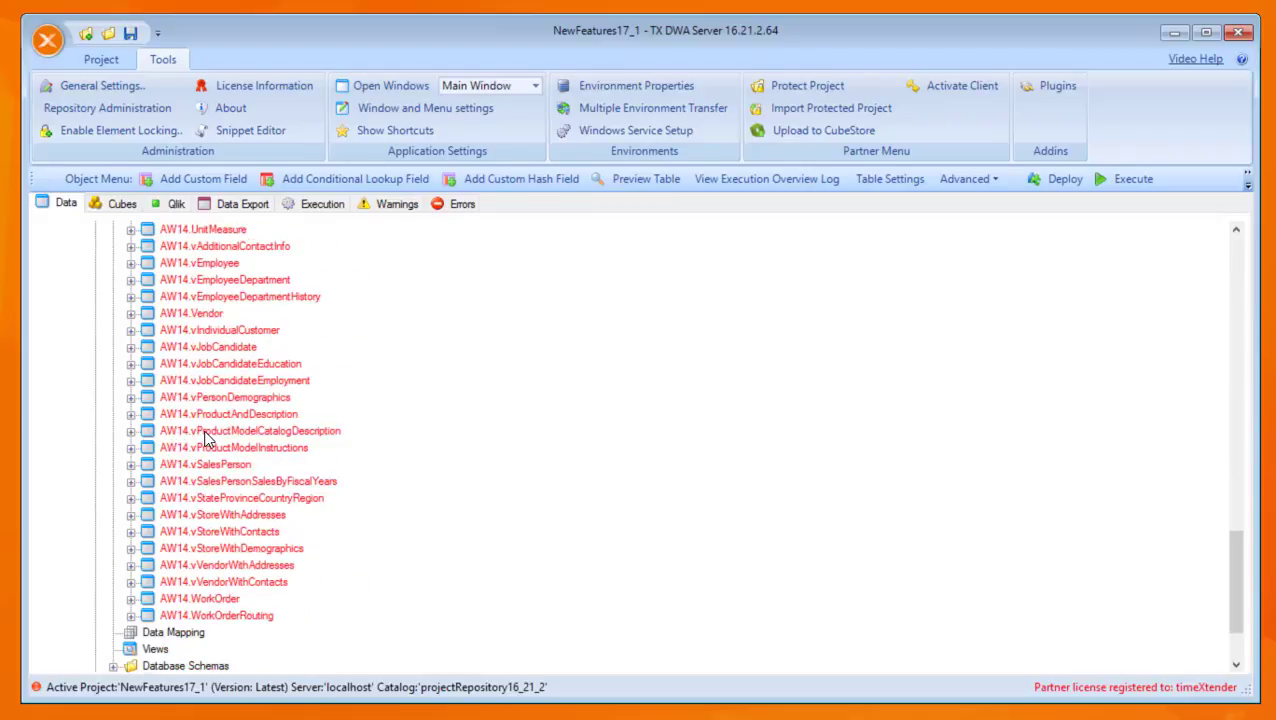
scroll(205, 440, down, 3)
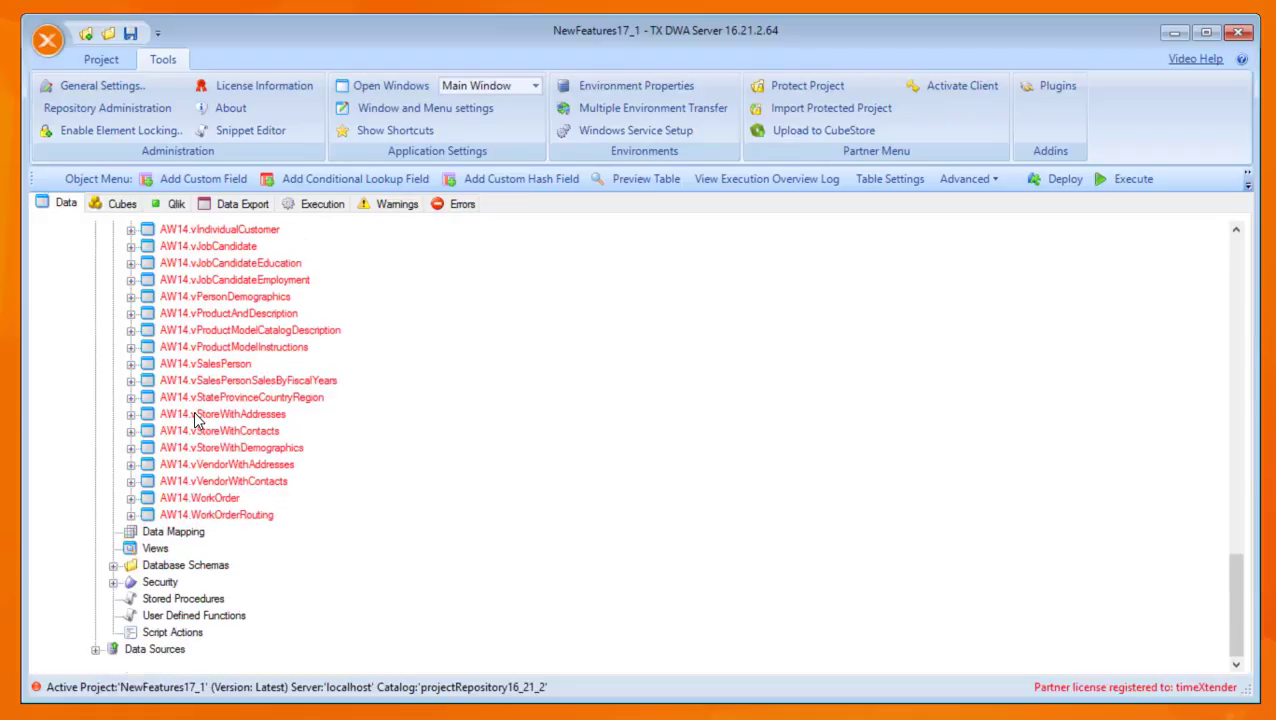
double_click(150, 650)
right_click(188, 628)
mouse_move(291, 638)
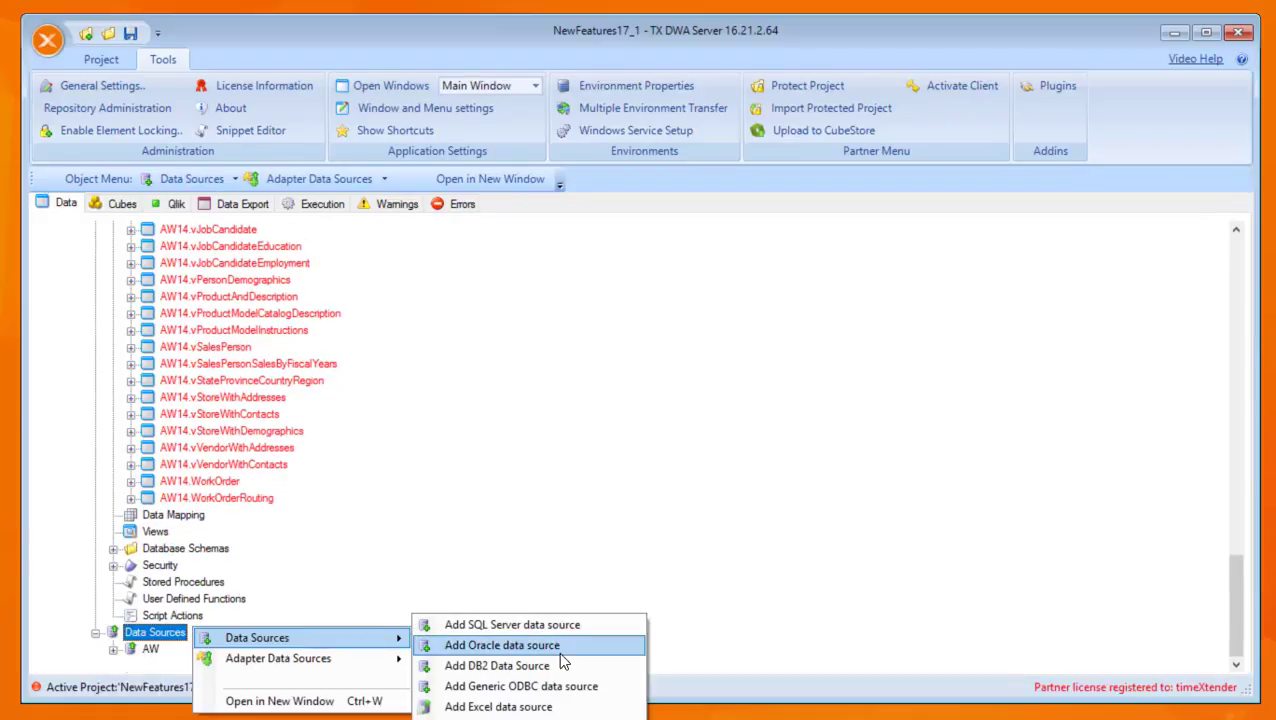
click(512, 625)
text(AW12)
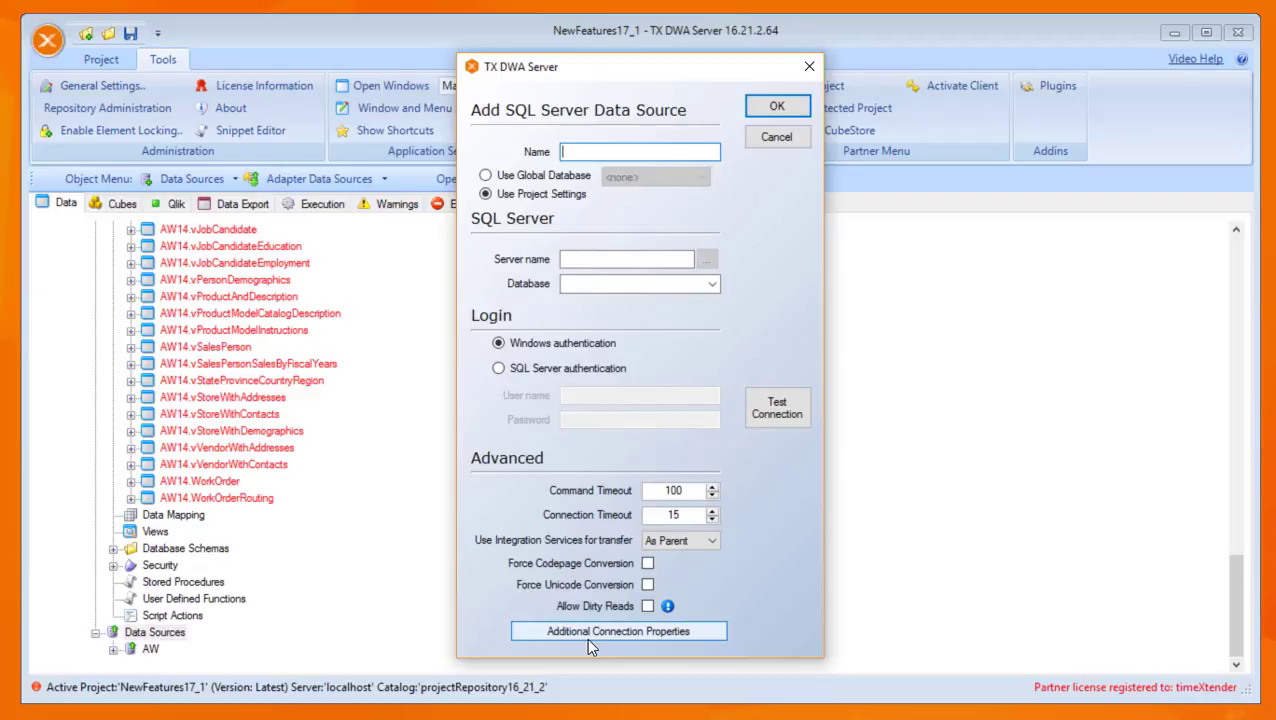
Set the AW12 data source's server name to ".", choose its AdventureWorks database, and confirm the new data source.
click(608, 258)
text(.)
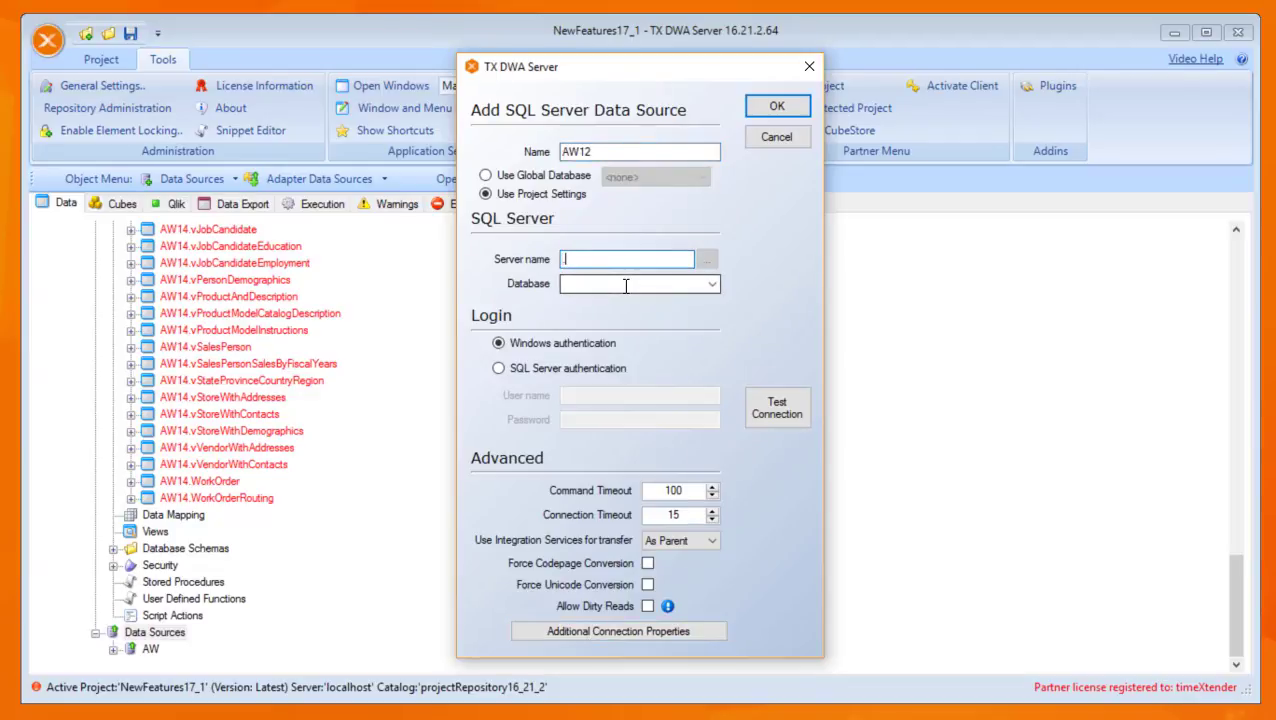
click(712, 284)
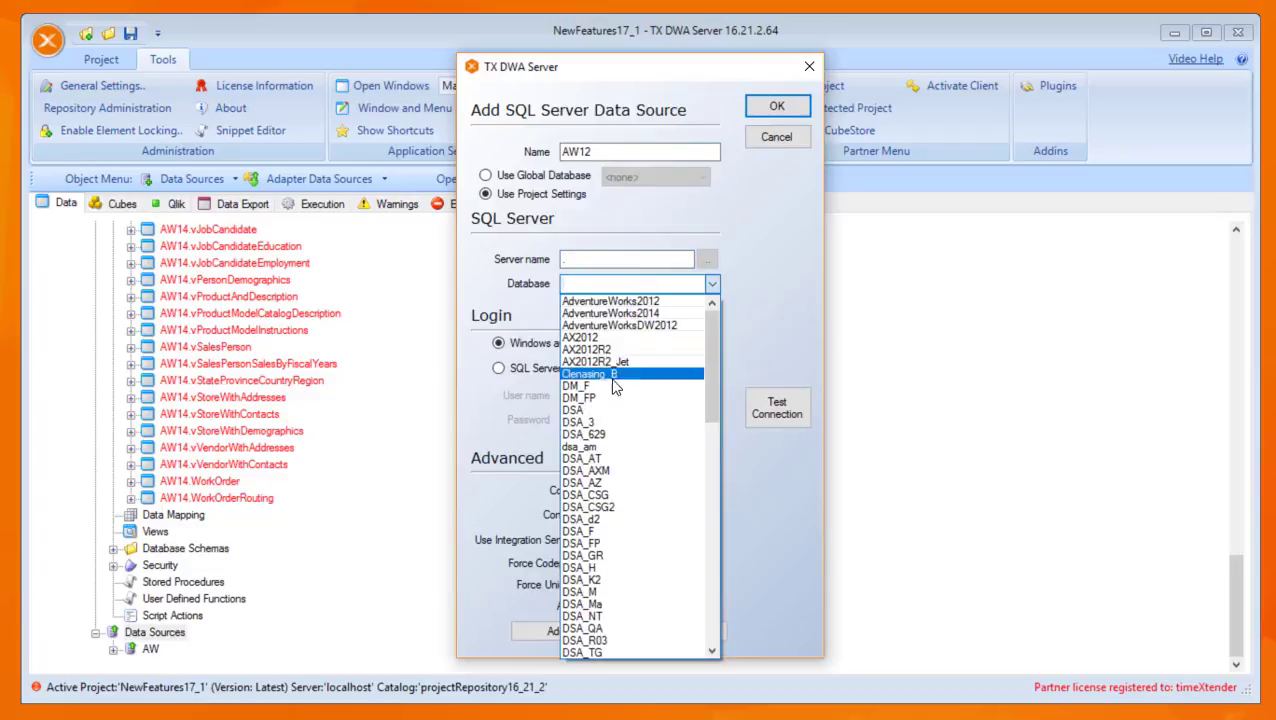
click(657, 313)
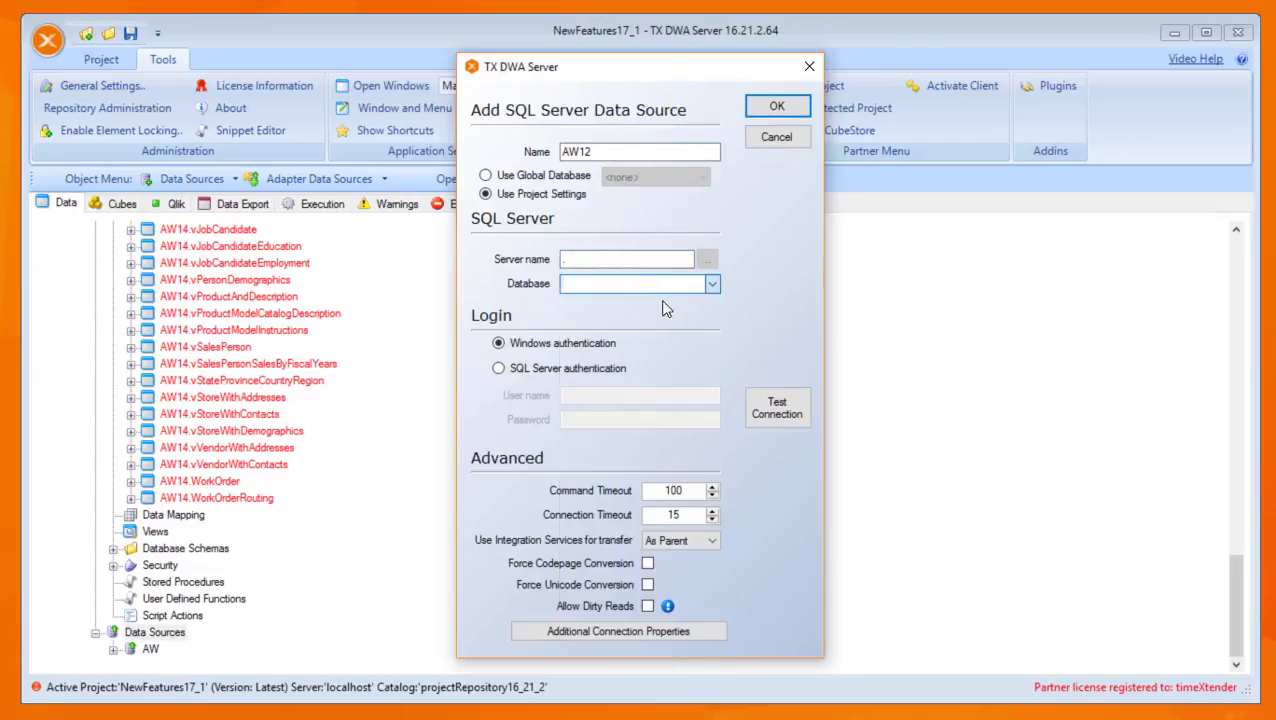
click(777, 106)
Synchronize the AW12 data source and add its Customer table to the ODX.
scroll(152, 655, down, 1)
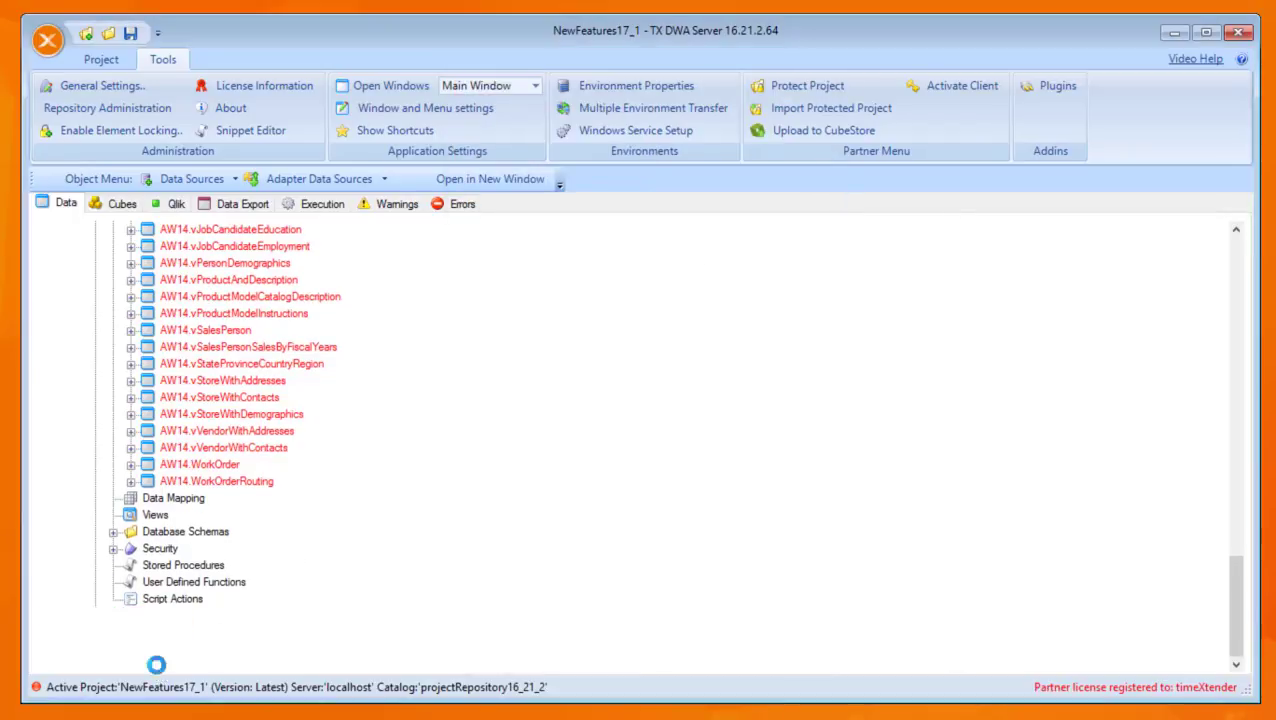
right_click(152, 650)
click(260, 658)
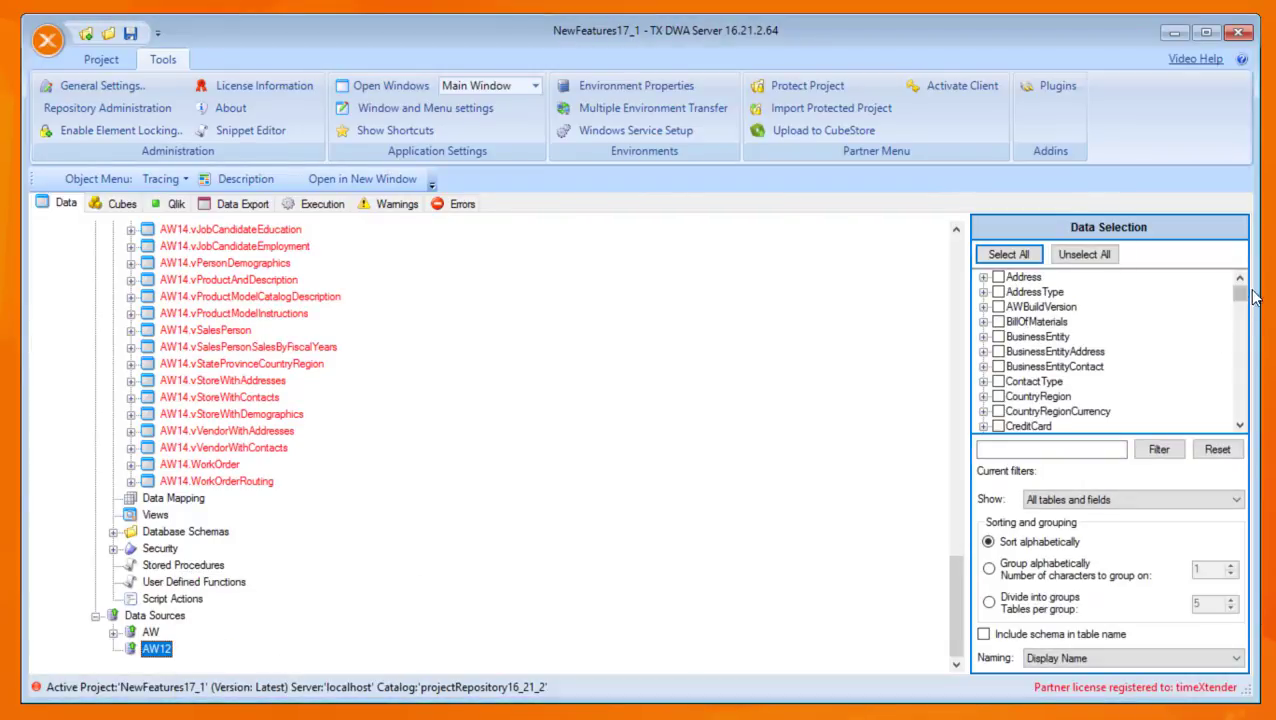
click(1244, 322)
click(998, 352)
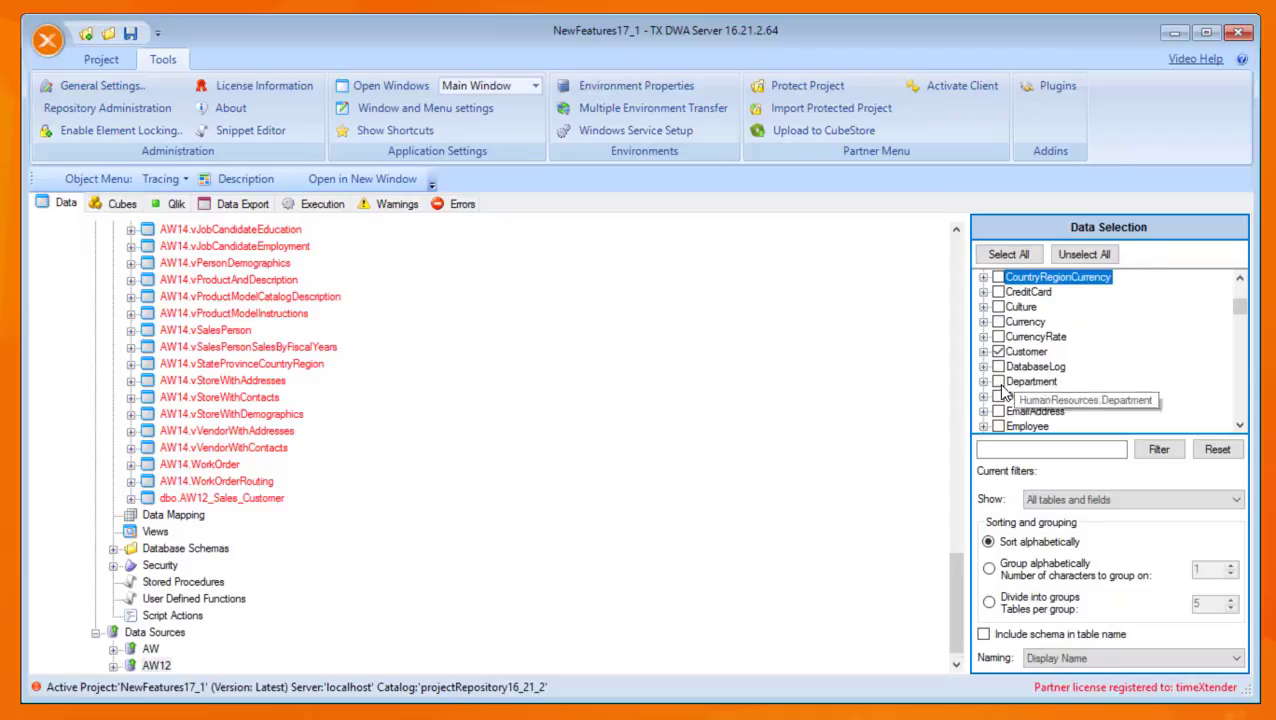
In the AW12 data source settings, set the source-specific table prefix option to Don't prefix tables.
right_click(160, 666)
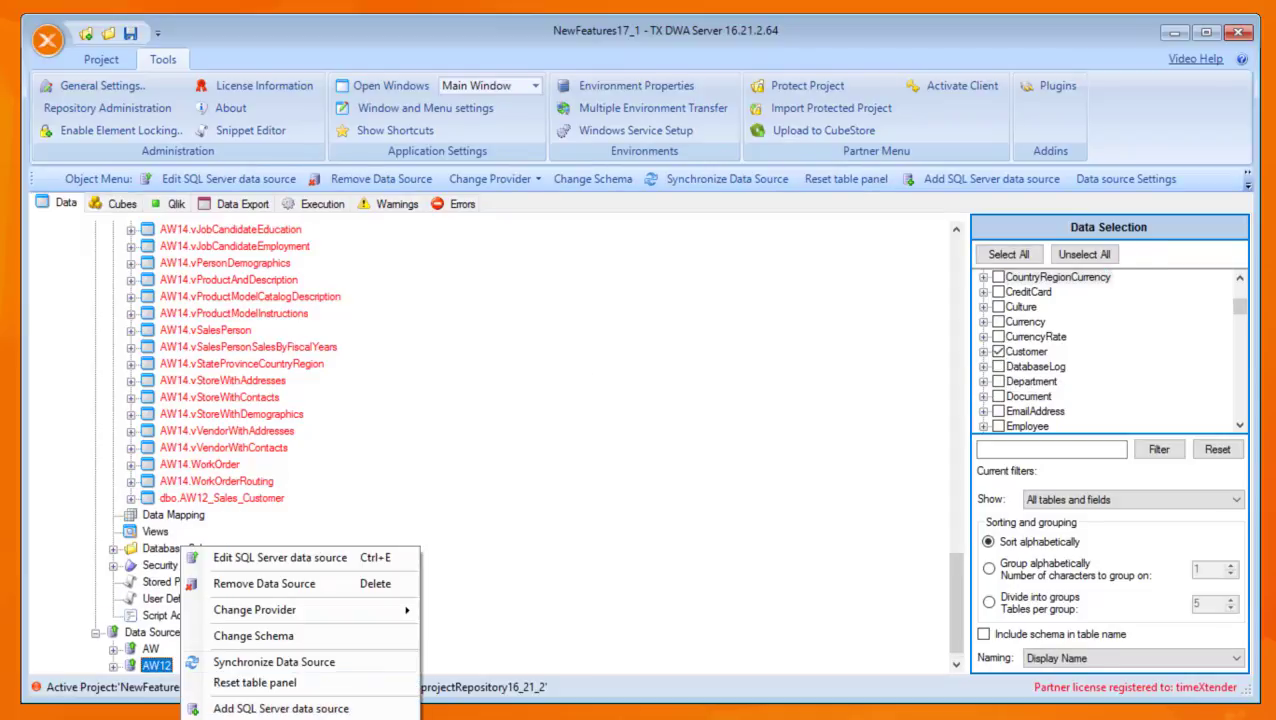
click(265, 714)
click(725, 134)
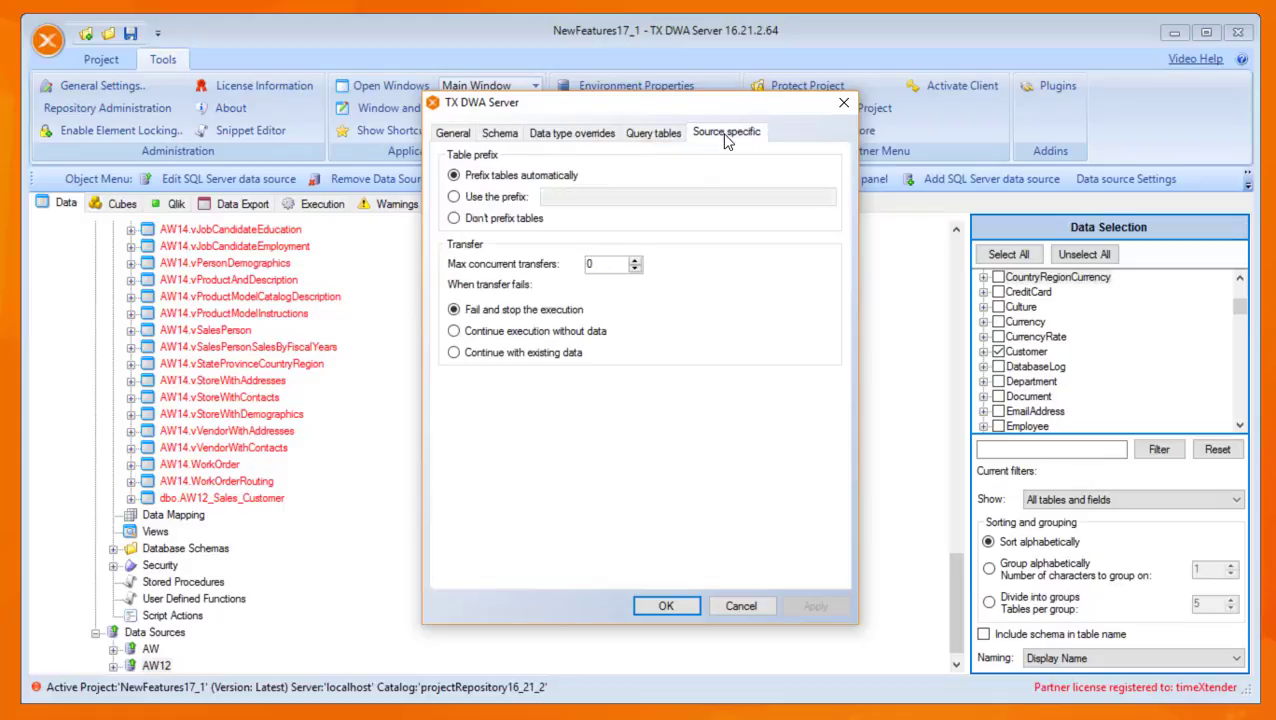
click(455, 218)
Add two database schemas named AW12 and AW12CL, both with owner dbo, in the AW12 data source settings.
click(499, 136)
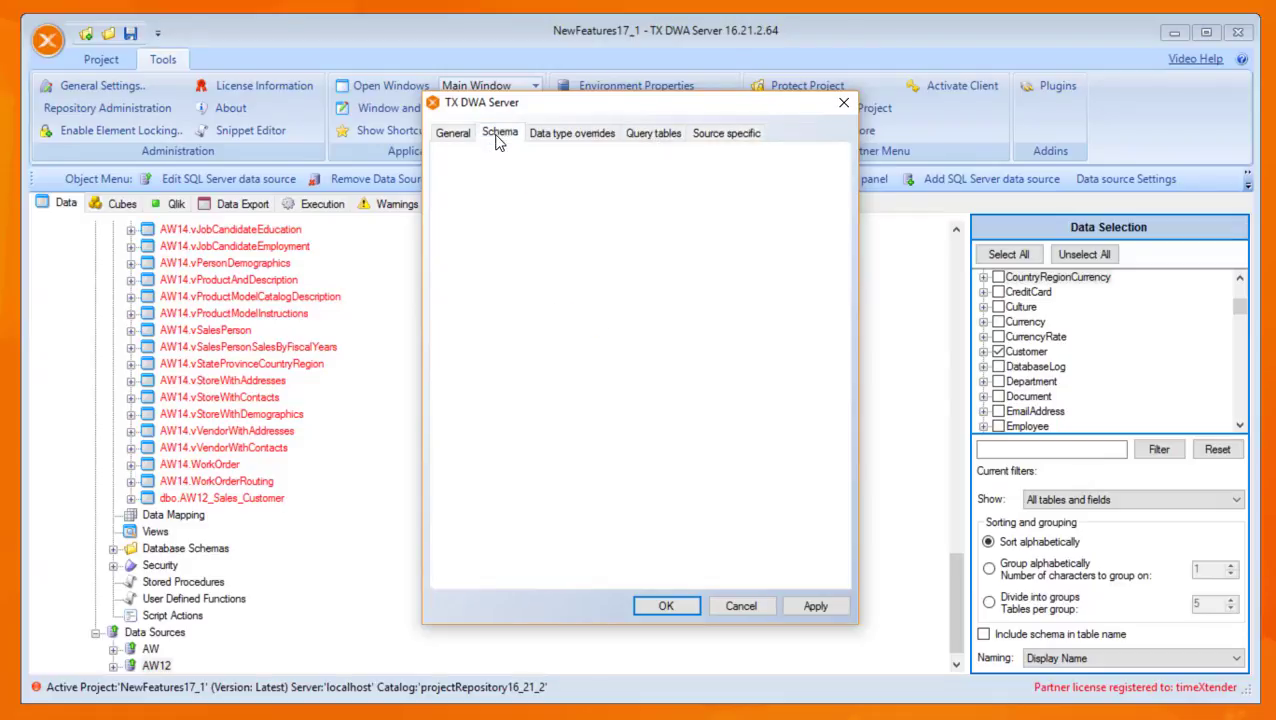
click(825, 336)
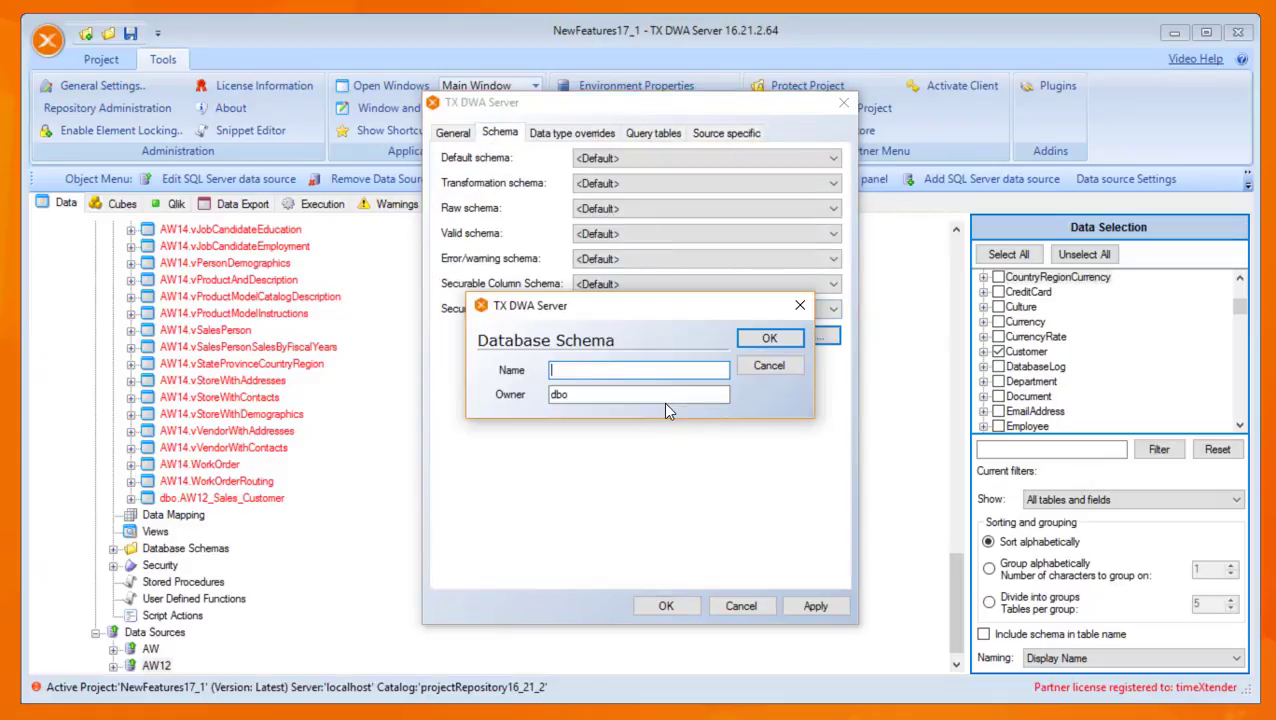
text(AW12)
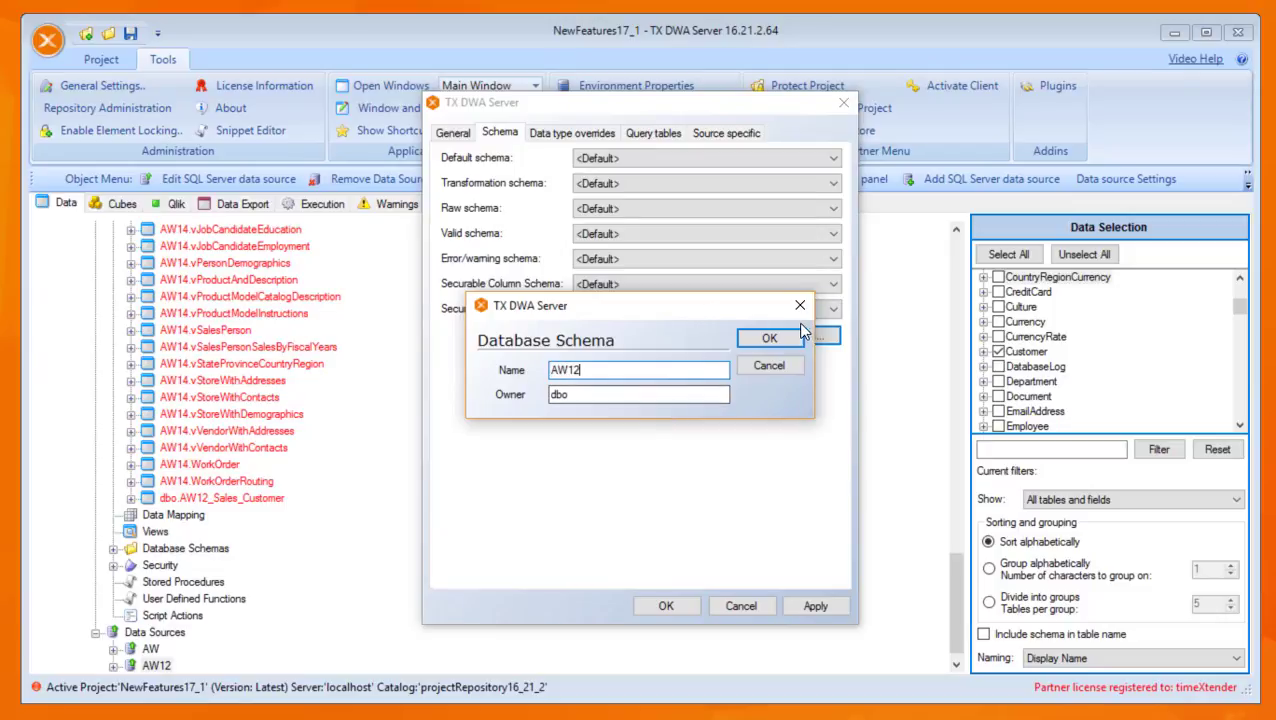
click(769, 338)
click(800, 336)
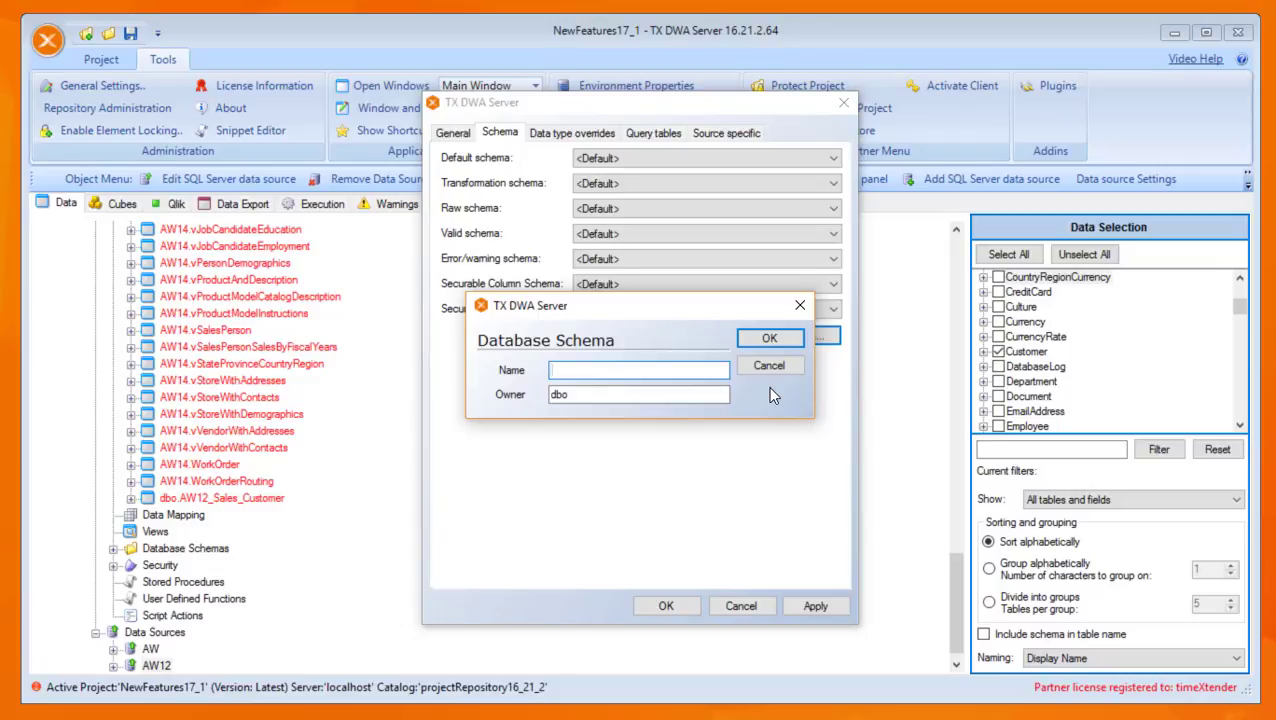
text(AW12CL)
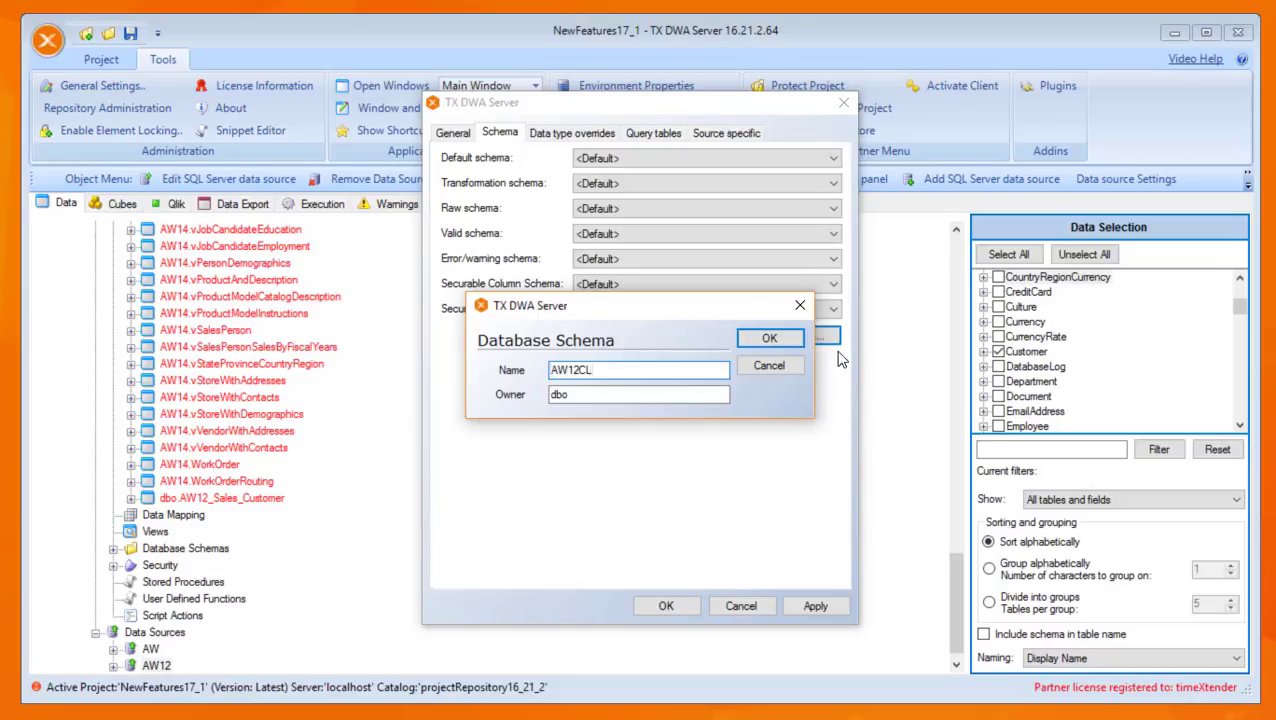
click(769, 338)
Set AW12's Default schema to AW12CL and its Valid, Securable Column and Securable View schemas to AW12, then confirm the settings.
click(633, 161)
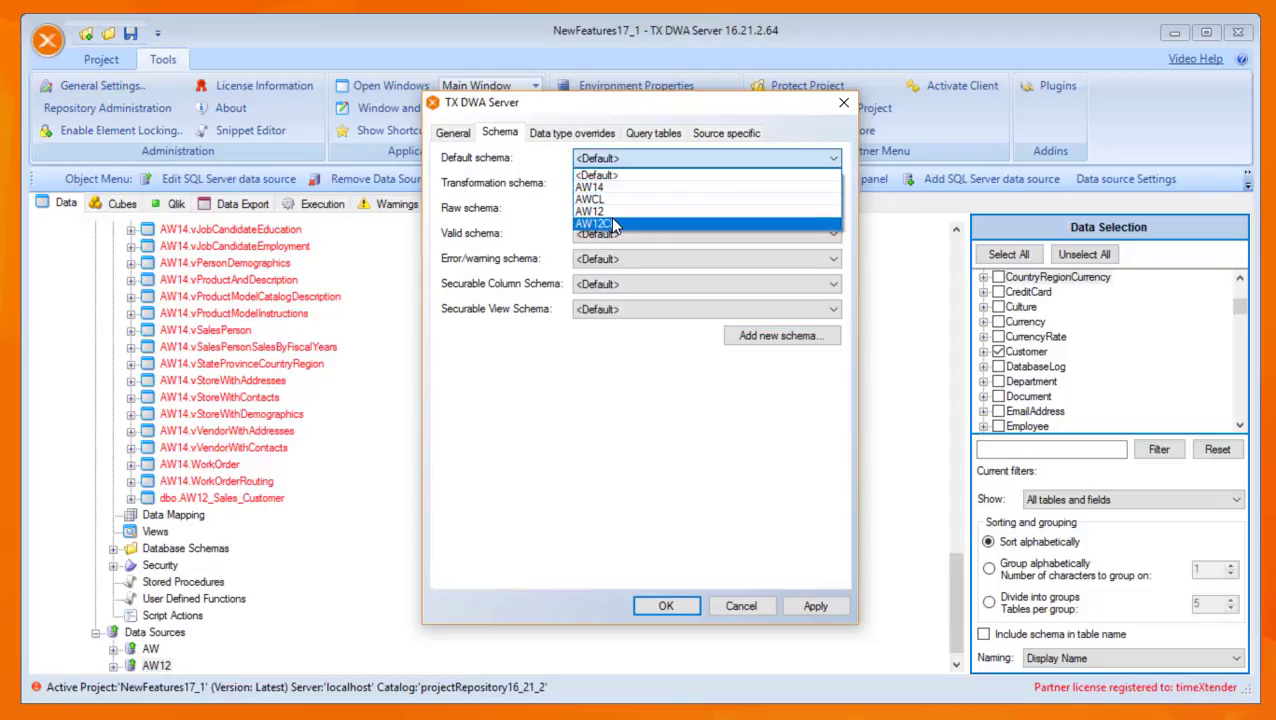
click(620, 187)
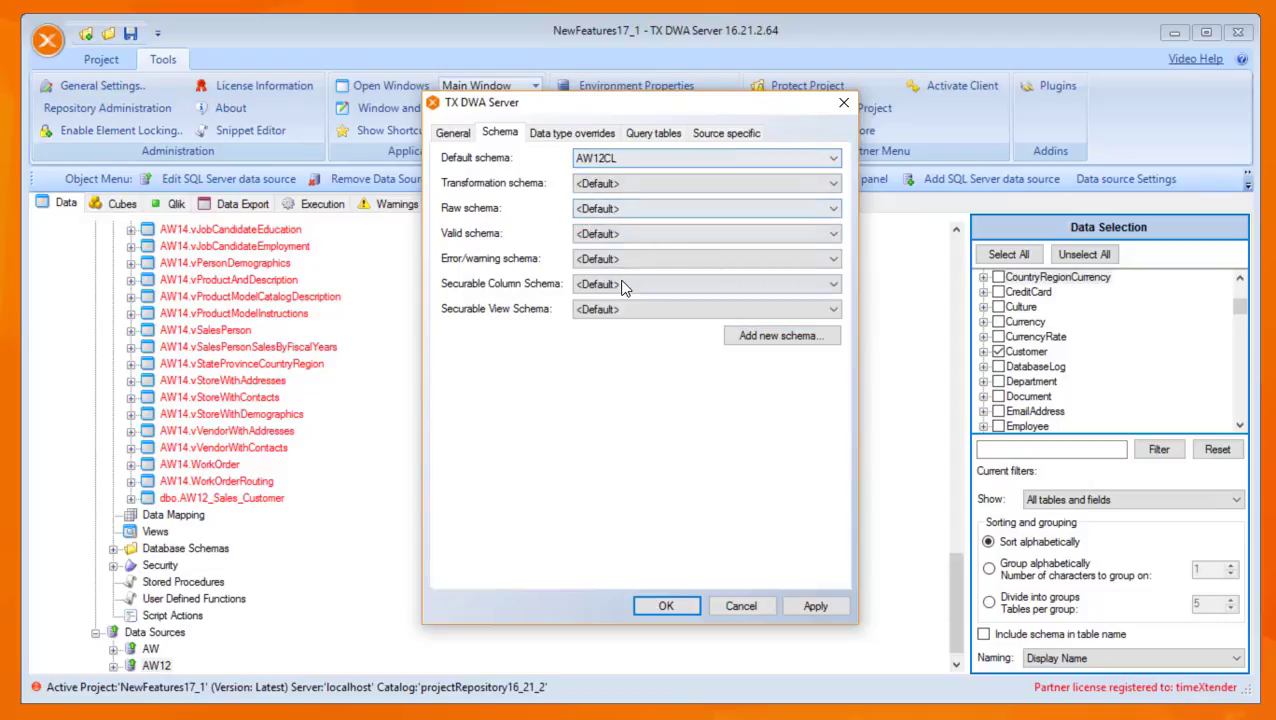
click(637, 234)
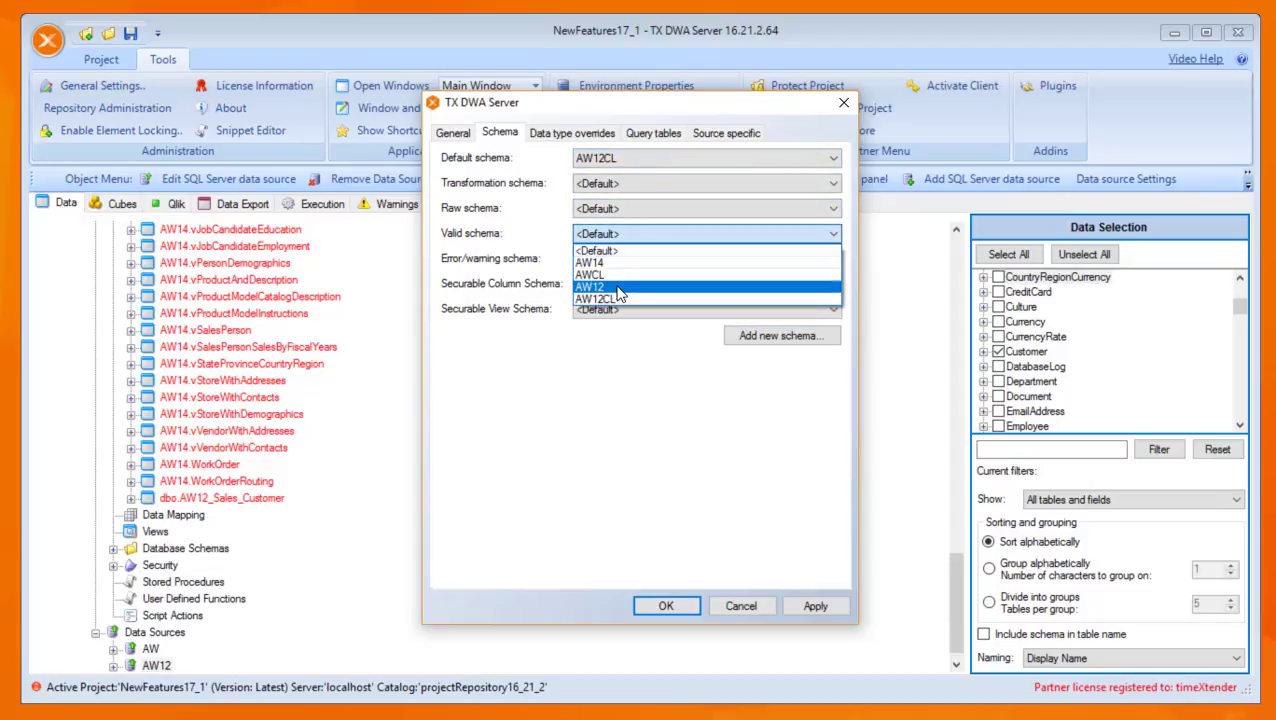
click(600, 287)
click(592, 285)
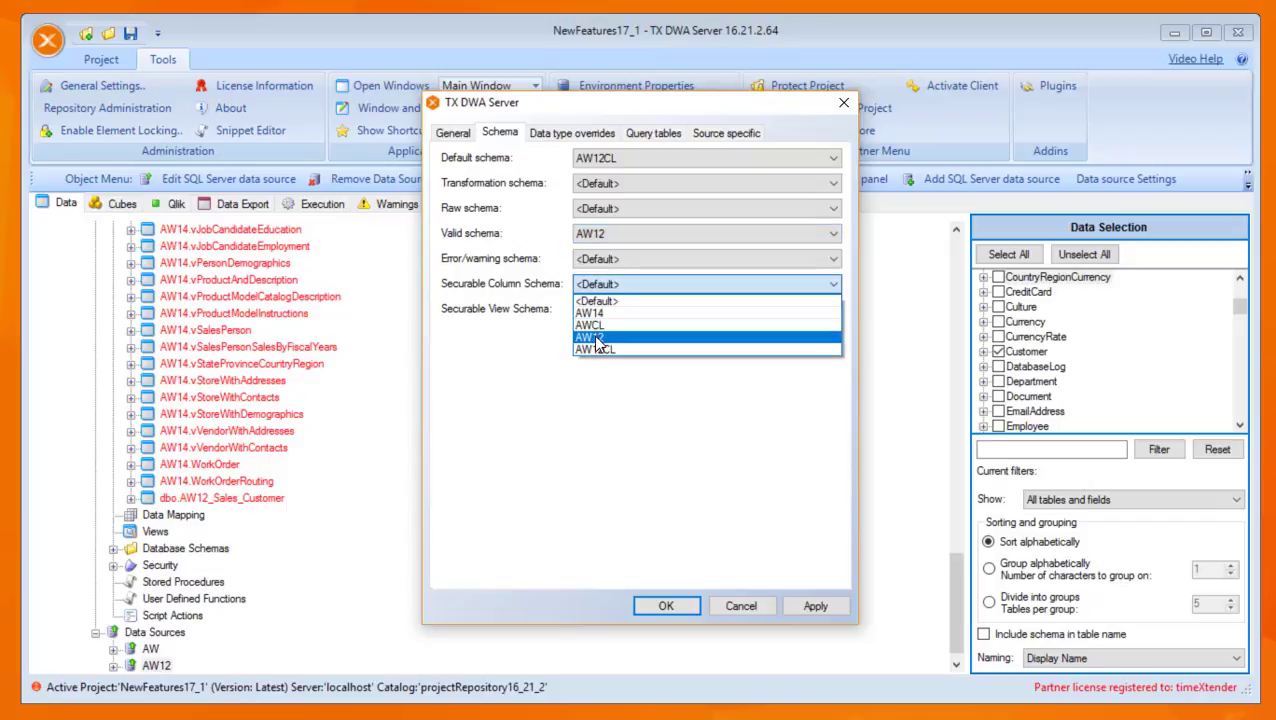
click(597, 338)
click(596, 312)
click(605, 364)
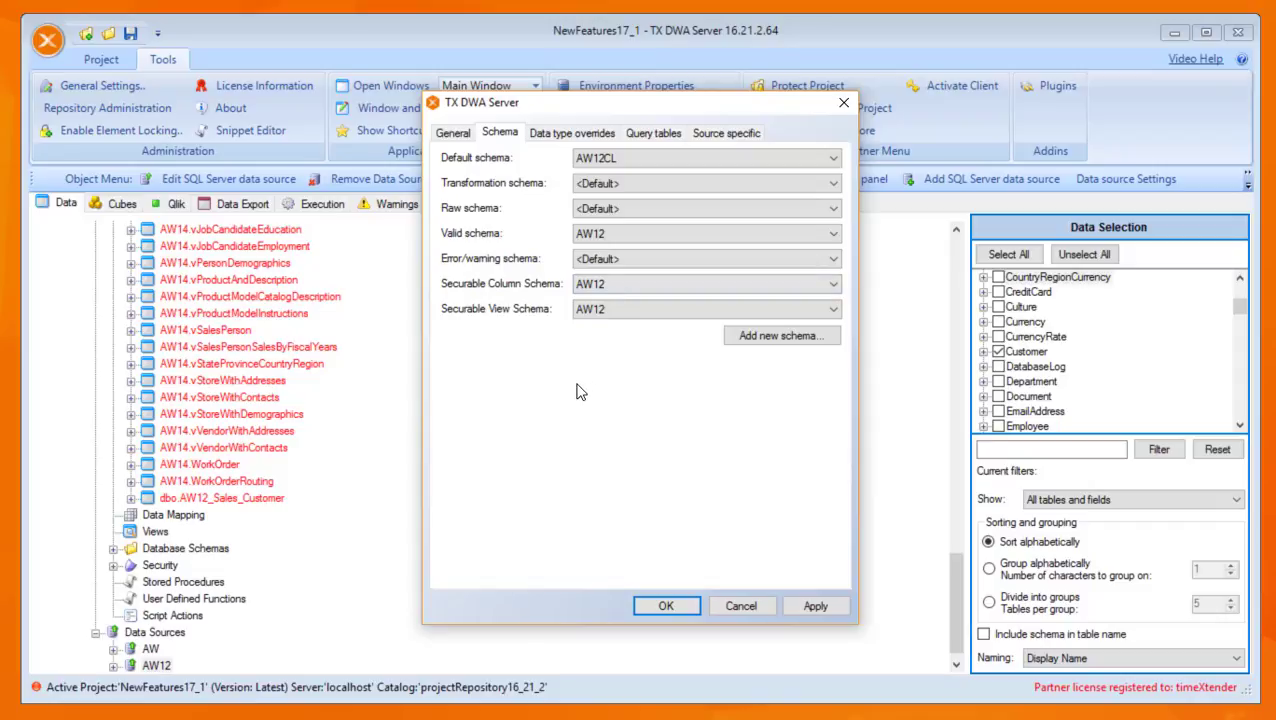
click(651, 607)
Compare the schema names in front of the custom Customer table and the Customer tables from AW and AW12.
click(200, 498)
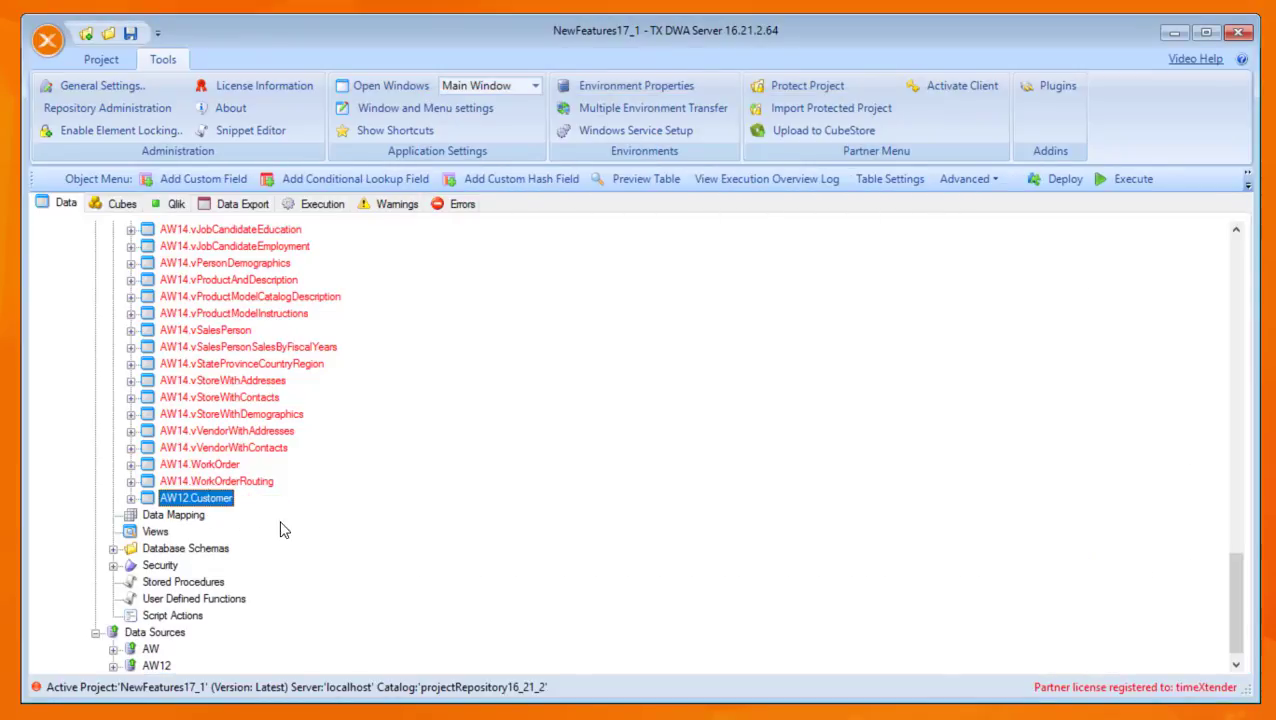
scroll(205, 490, up, 13)
scroll(219, 512, up, 13)
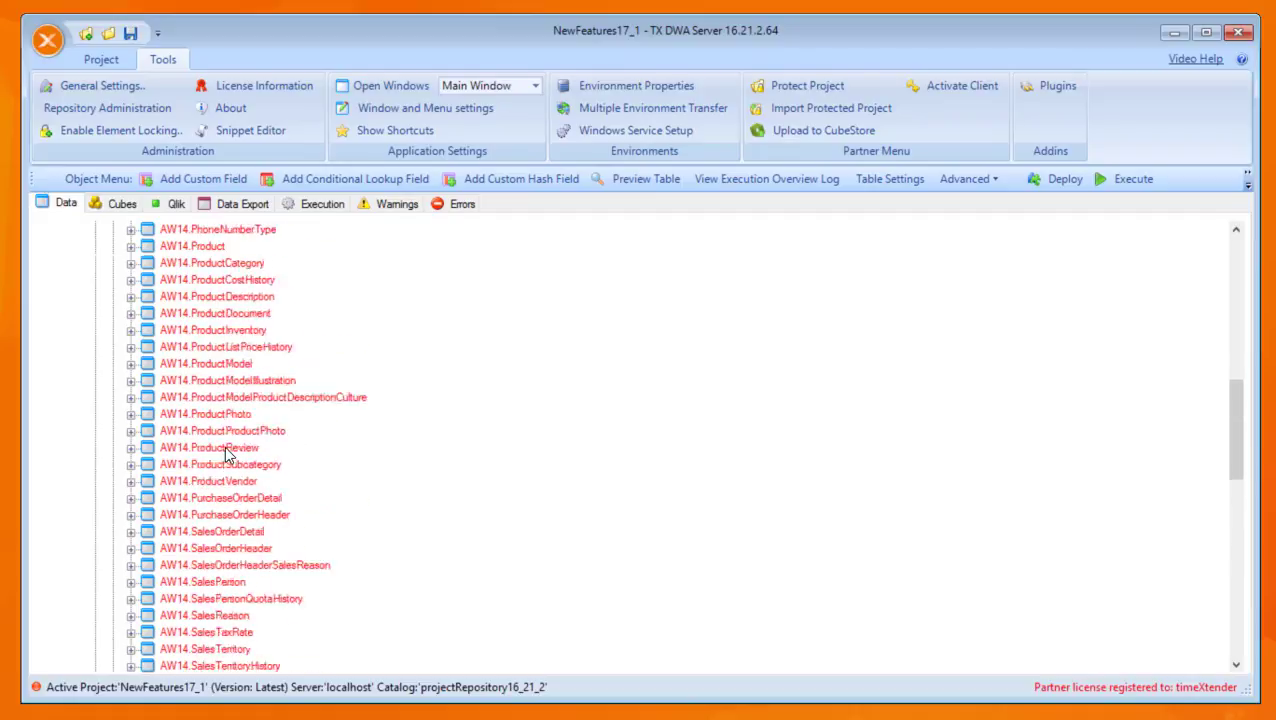
click(183, 330)
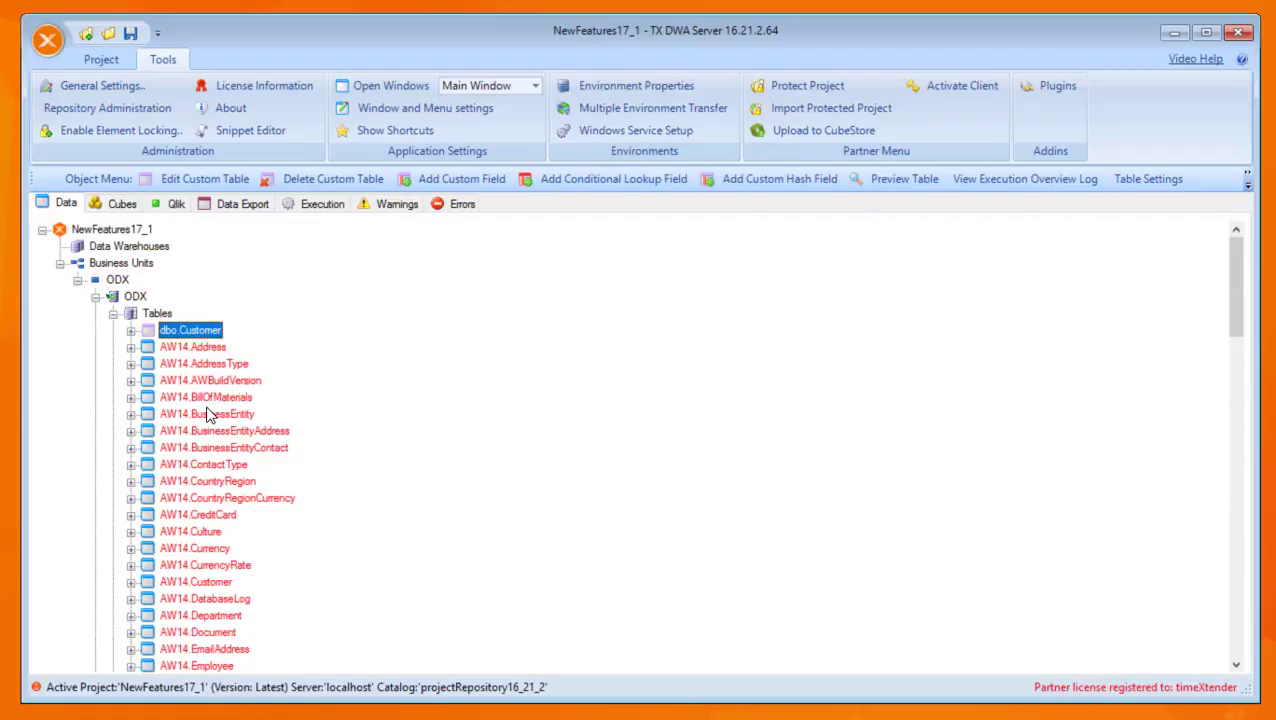
scroll(222, 416, down, 1)
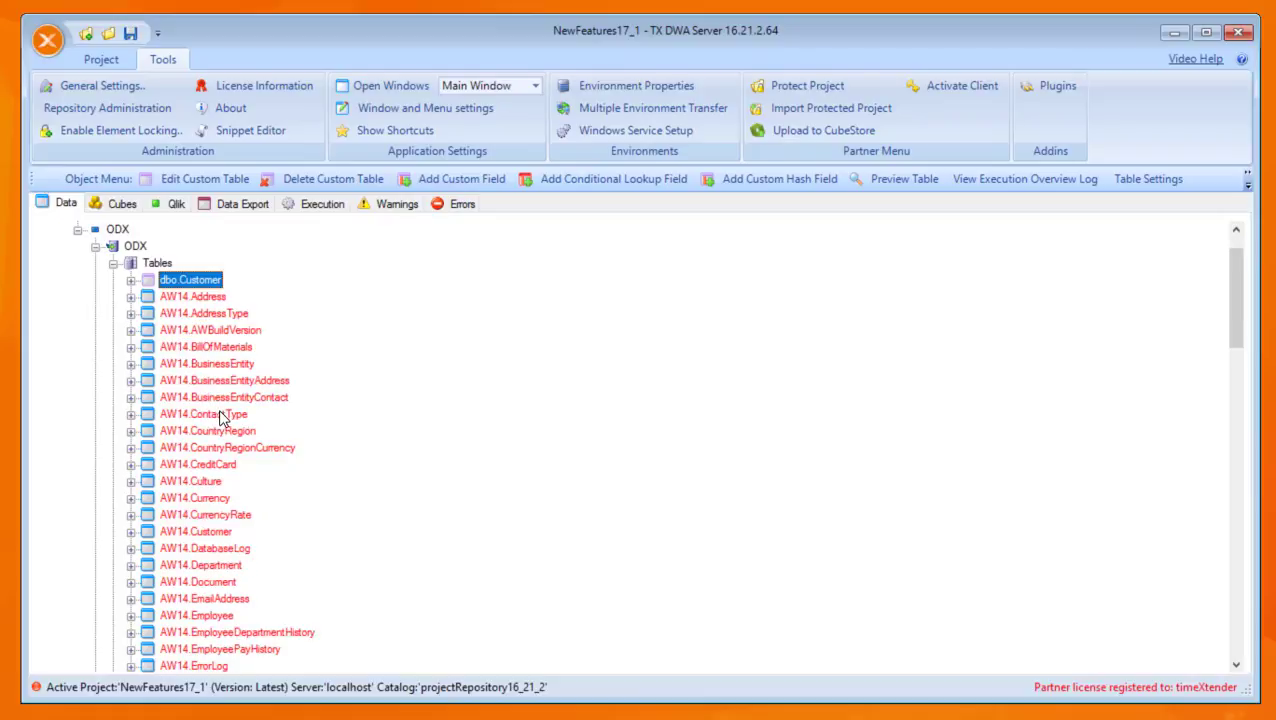
click(192, 532)
scroll(432, 545, down, 9)
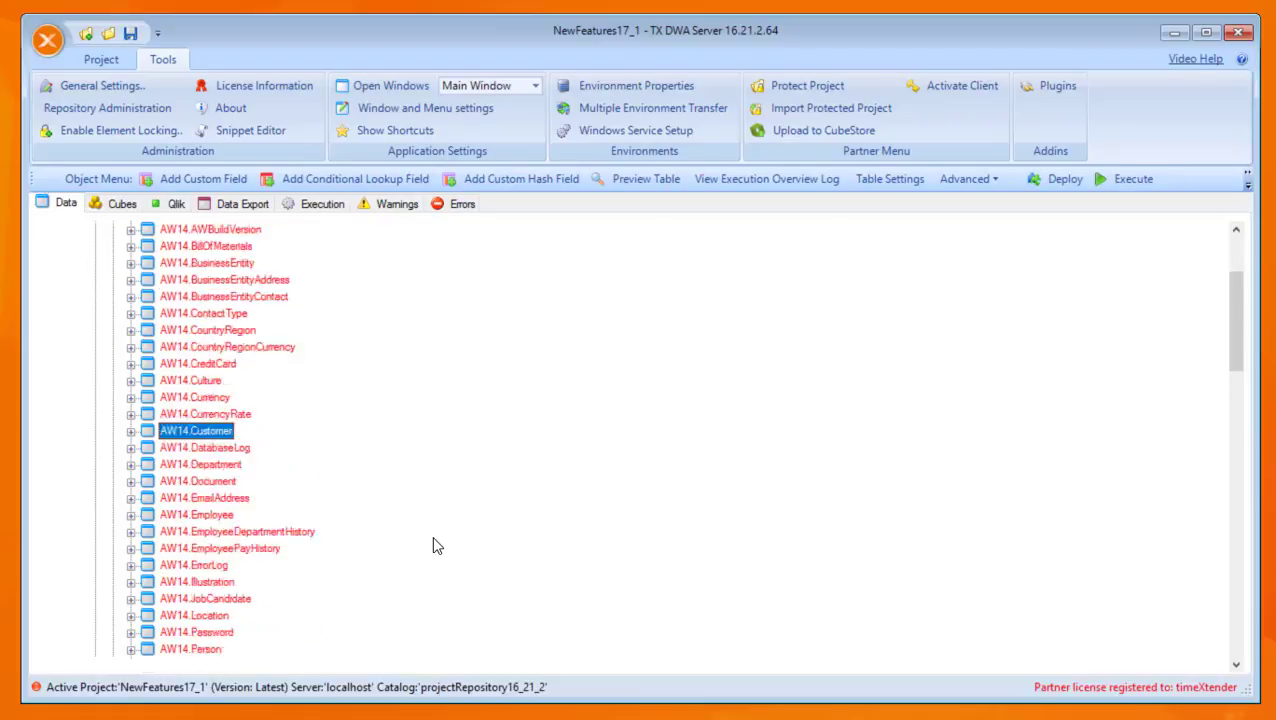
scroll(432, 557, down, 17)
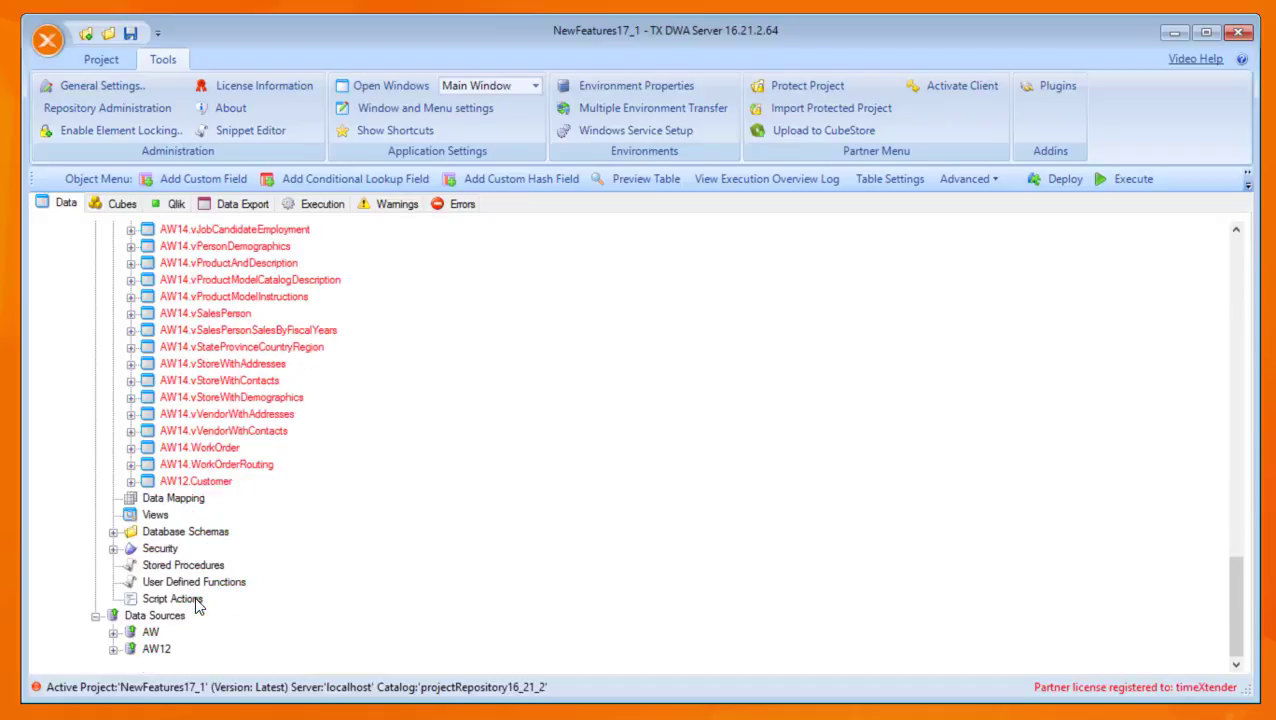
click(216, 465)
click(200, 481)
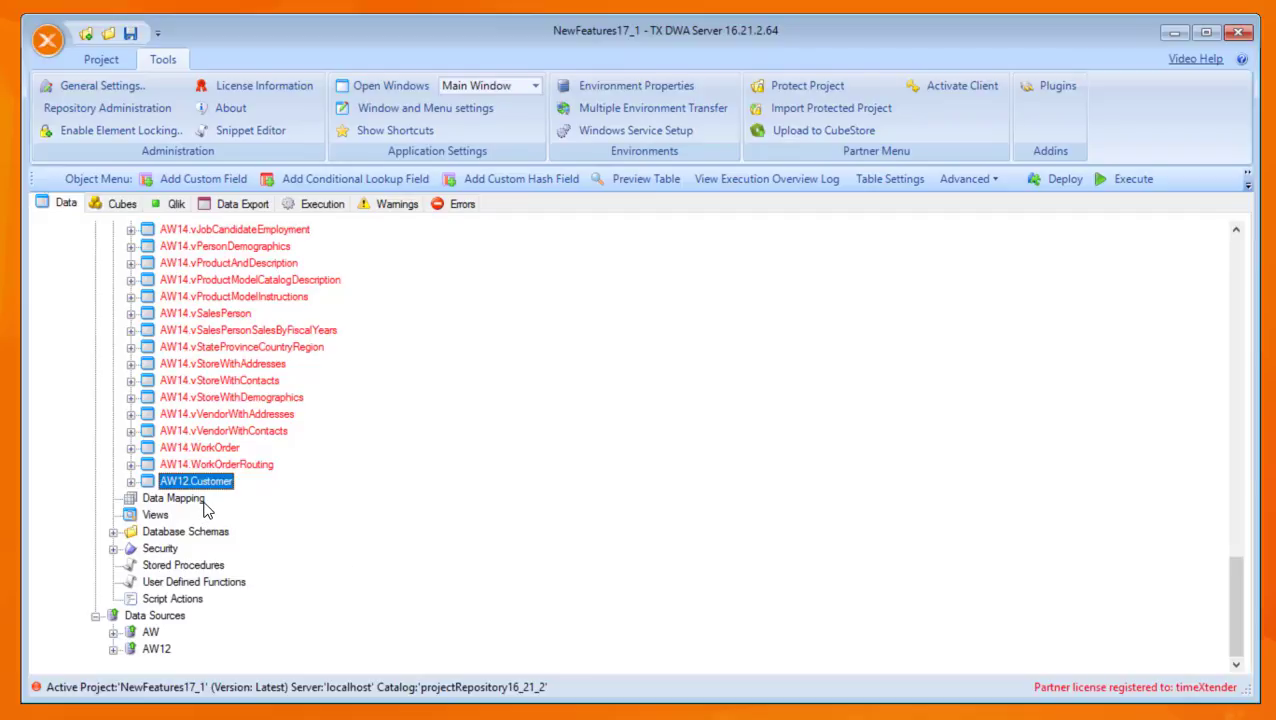
scroll(205, 510, up, 15)
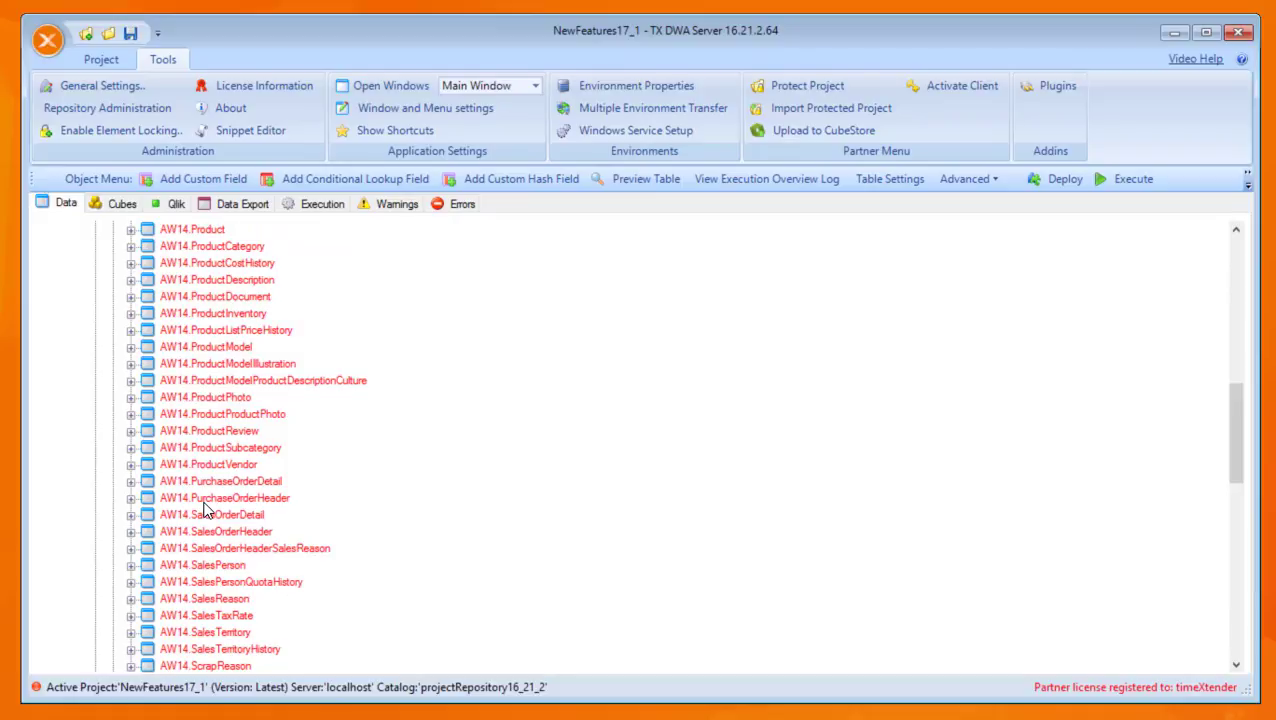
scroll(152, 482, up, 1)
scroll(330, 452, down, 7)
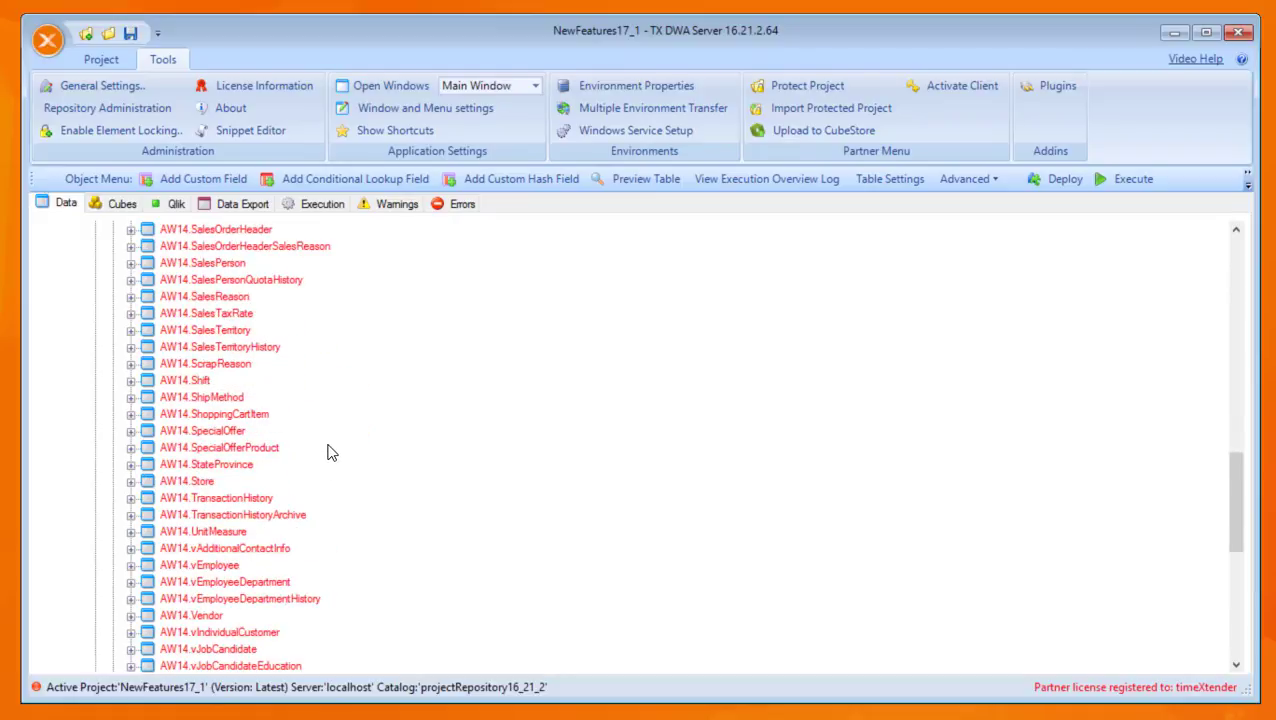
scroll(330, 452, down, 9)
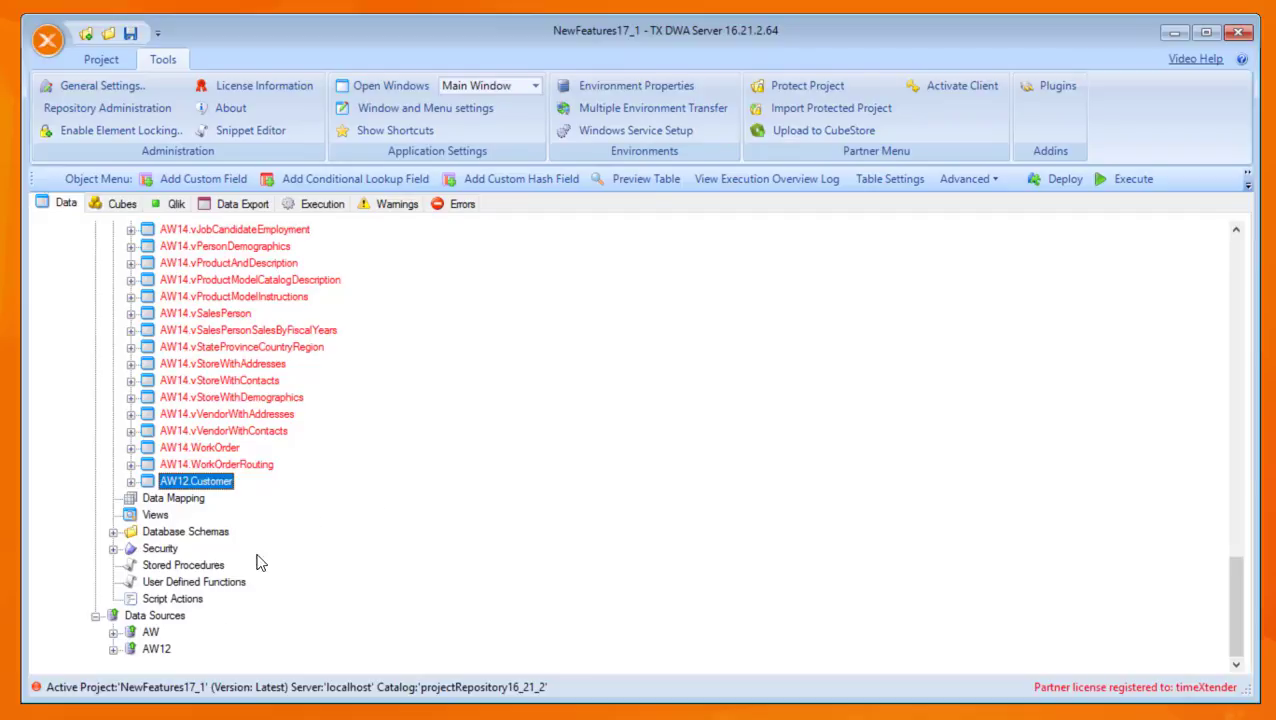
Open the data type overrides in the AW data source's settings.
click(148, 634)
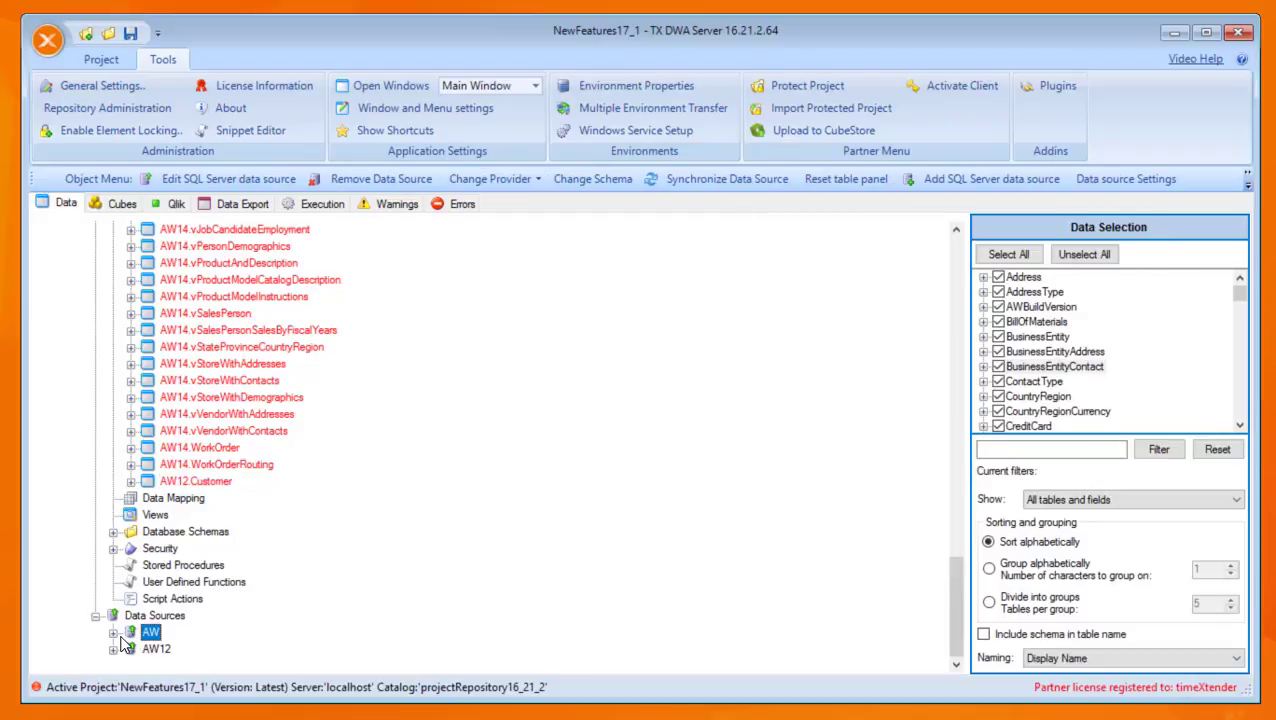
double_click(148, 634)
right_click(156, 634)
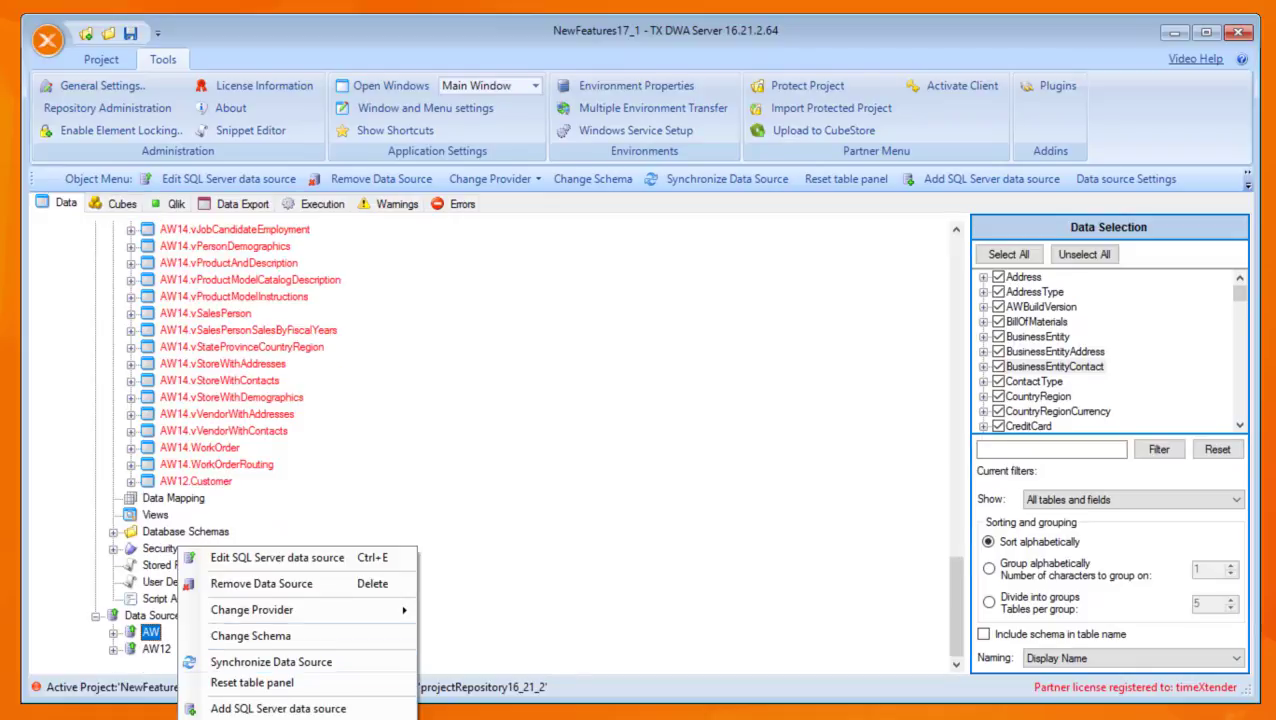
key(ctrl+e)
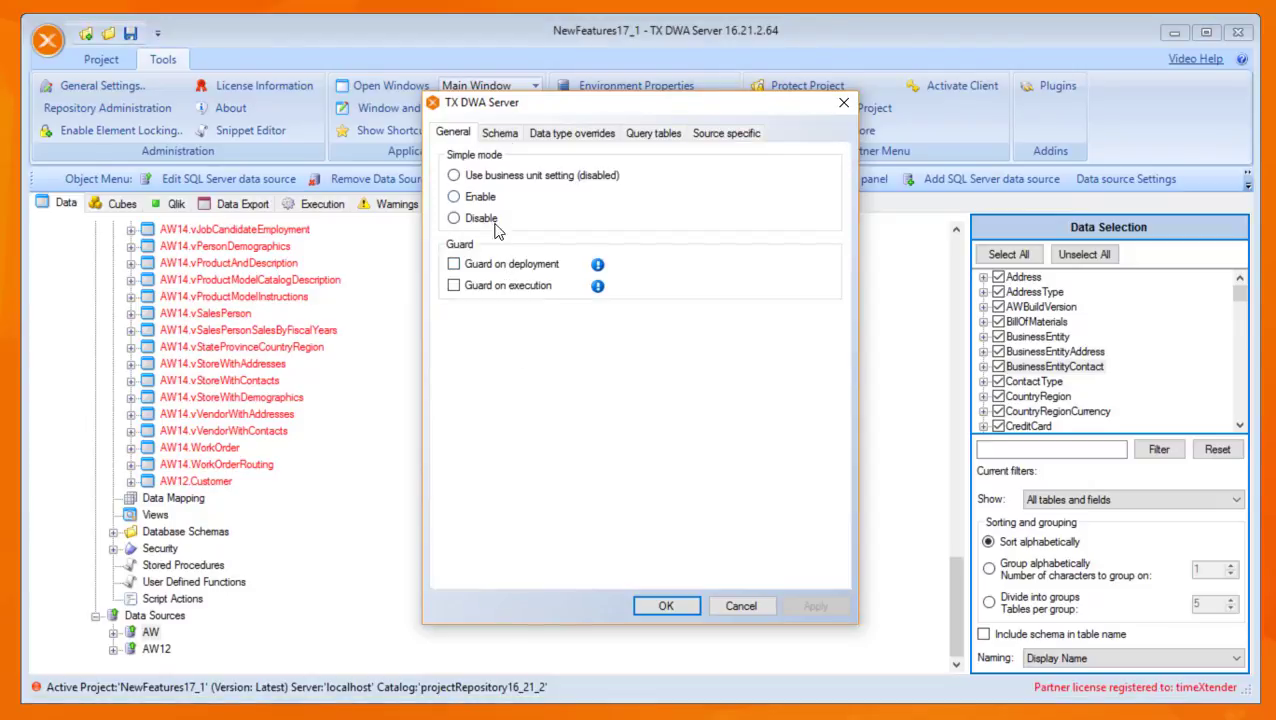
click(571, 133)
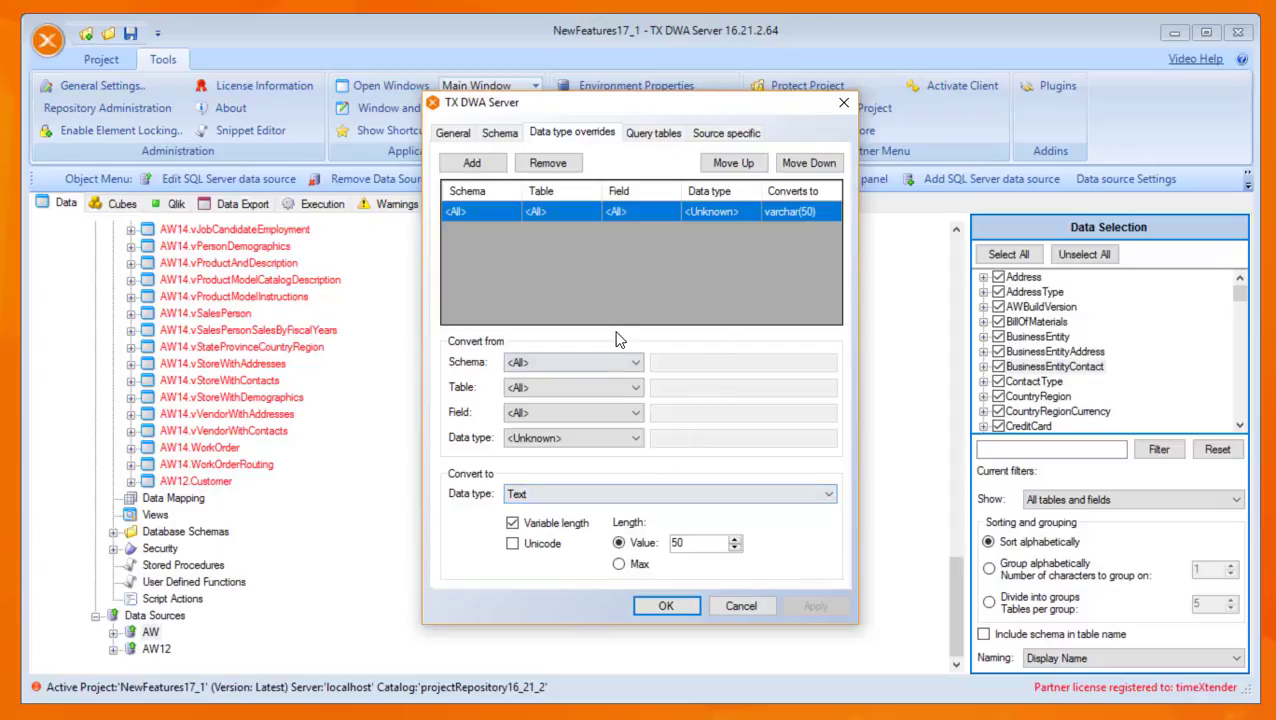
Add an AW data type override for data types that equal varchar(20), keeping the variable-length Text conversion of 50, and confirm the settings.
click(471, 162)
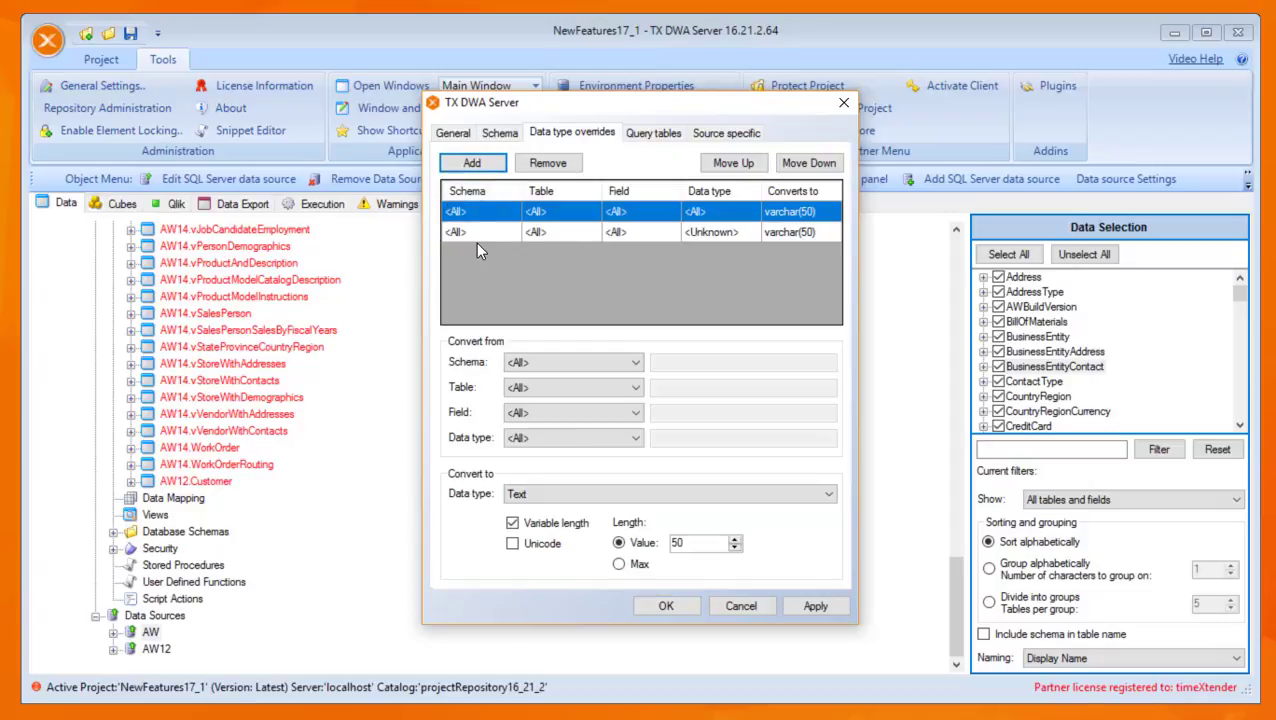
click(567, 440)
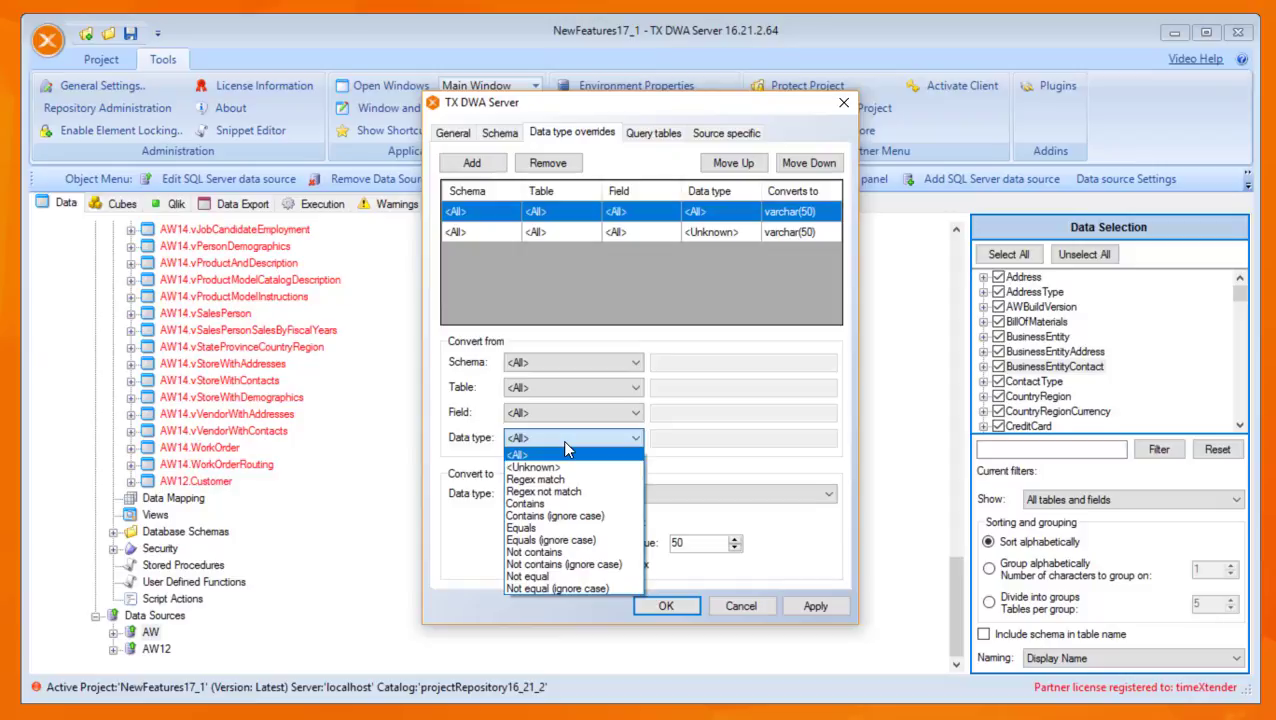
click(569, 529)
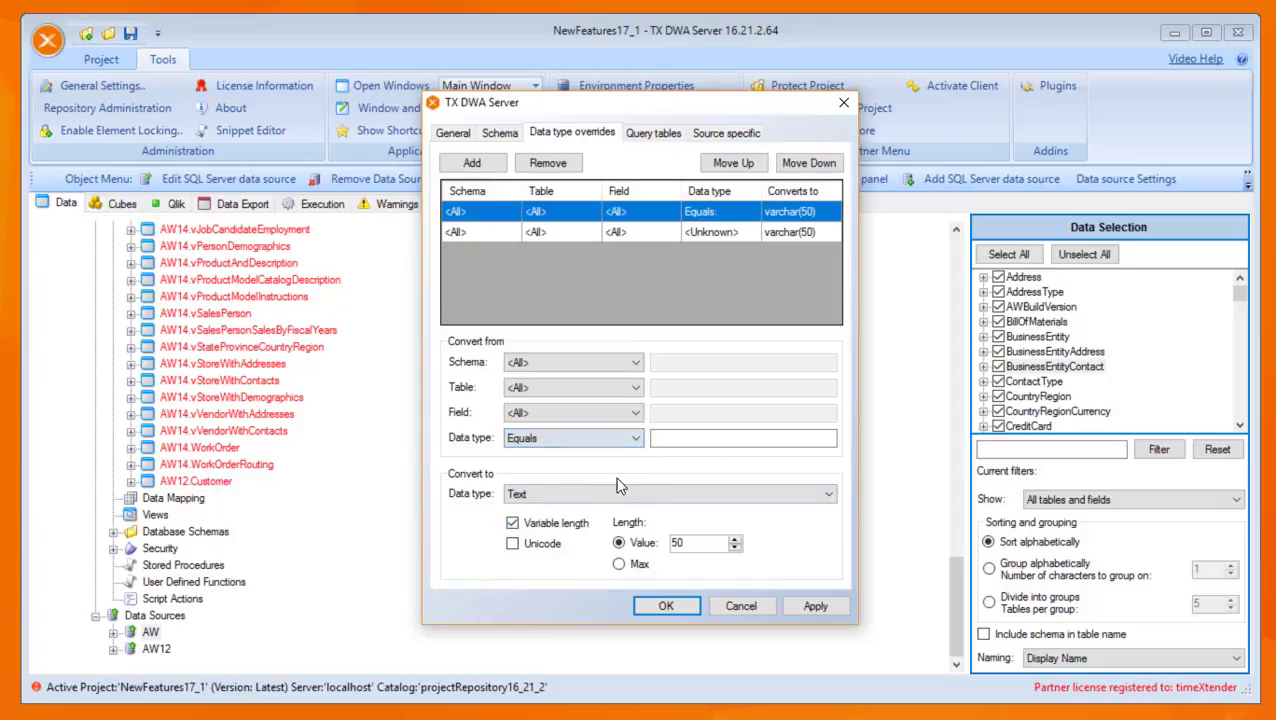
click(712, 438)
text(varchar)
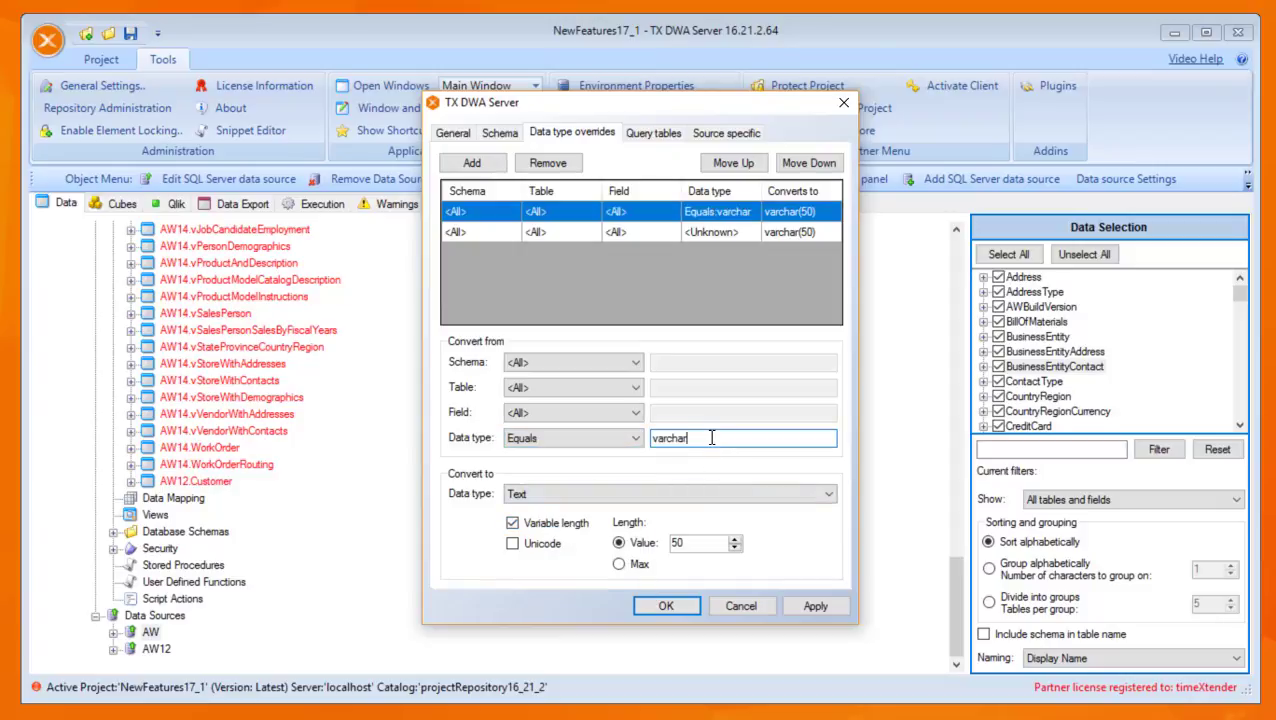
text((20))
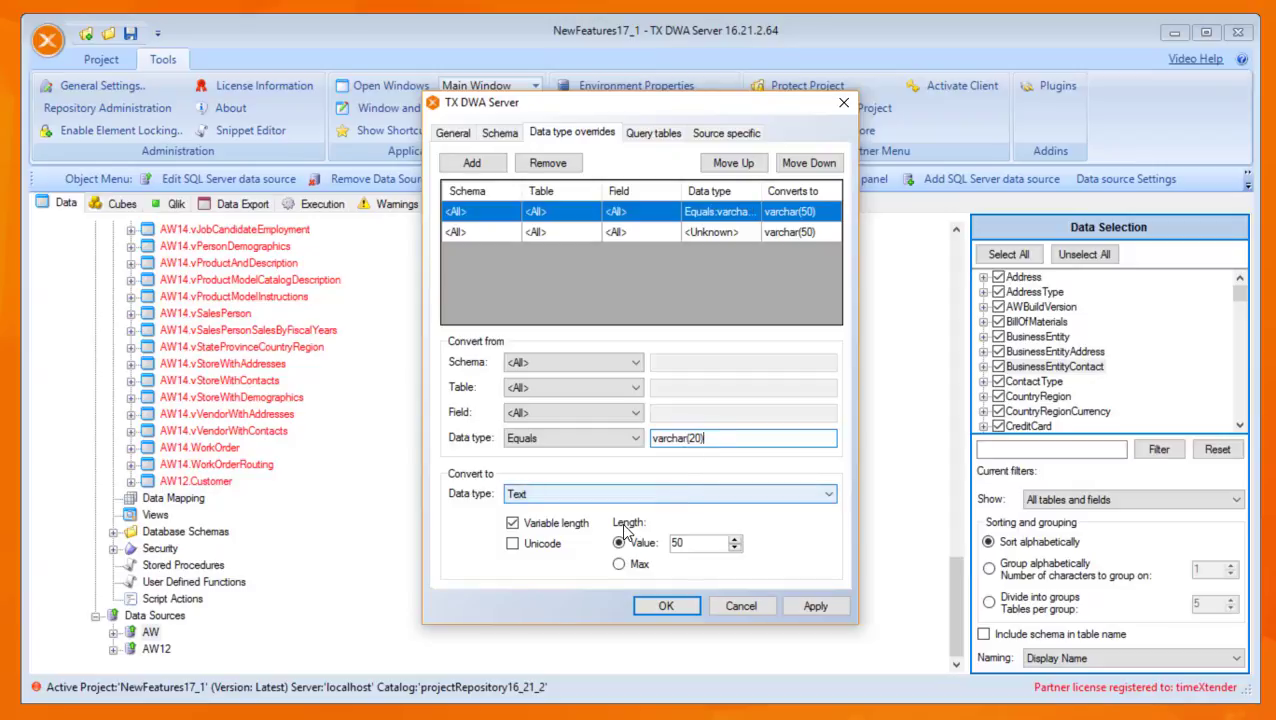
click(699, 545)
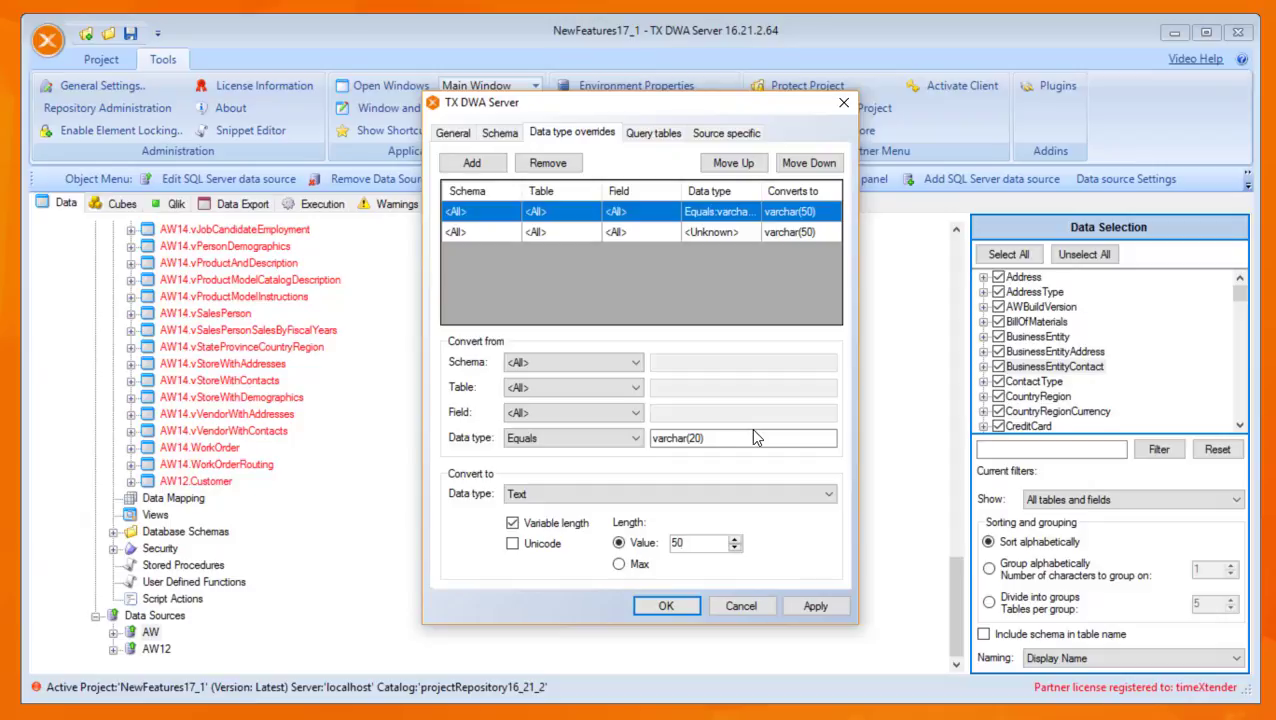
click(662, 607)
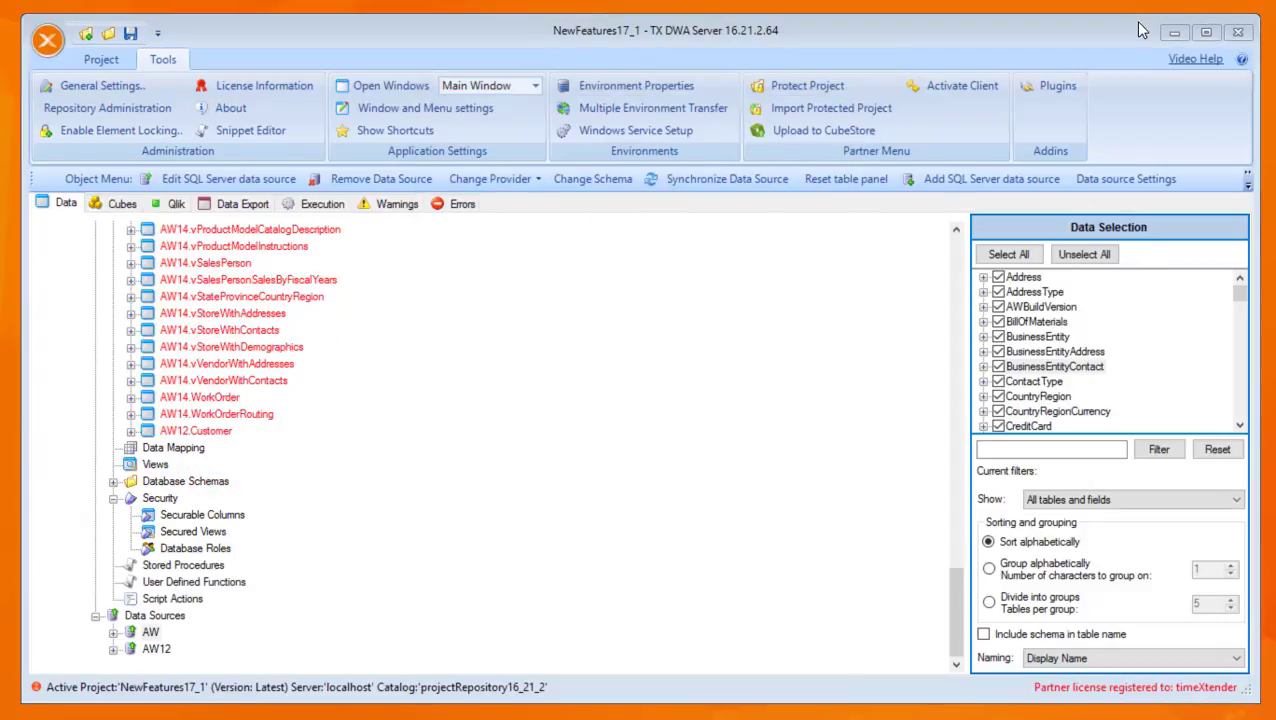